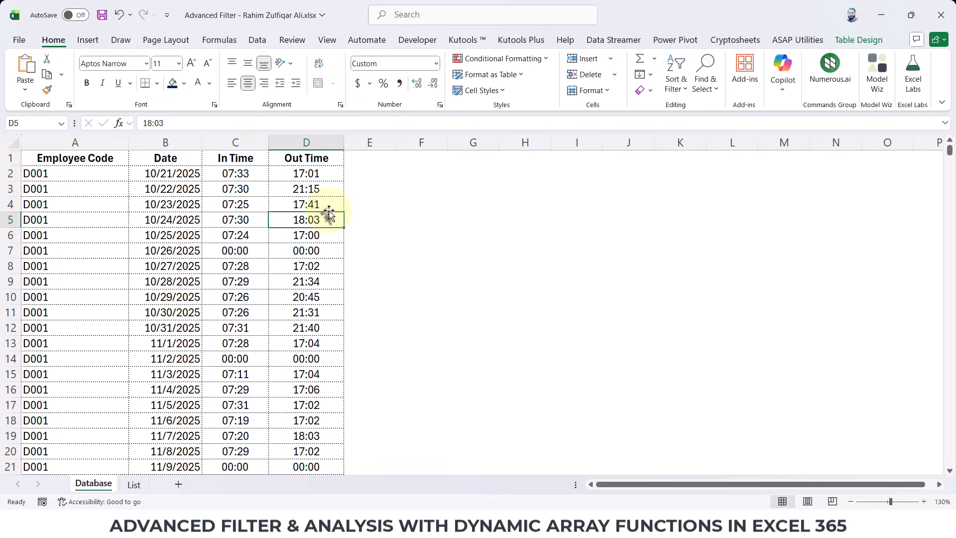
pyautogui.click(257, 39)
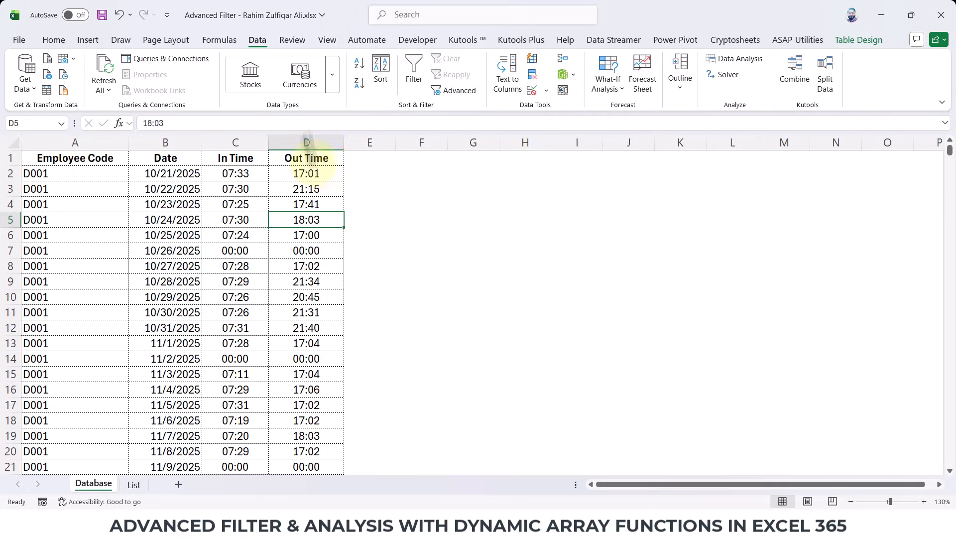
pyautogui.click(61, 40)
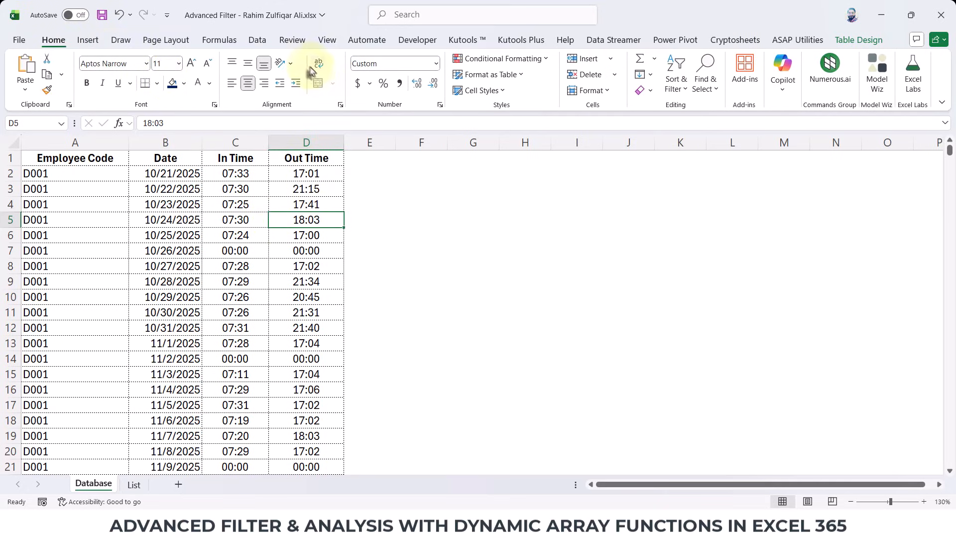
pyautogui.click(260, 43)
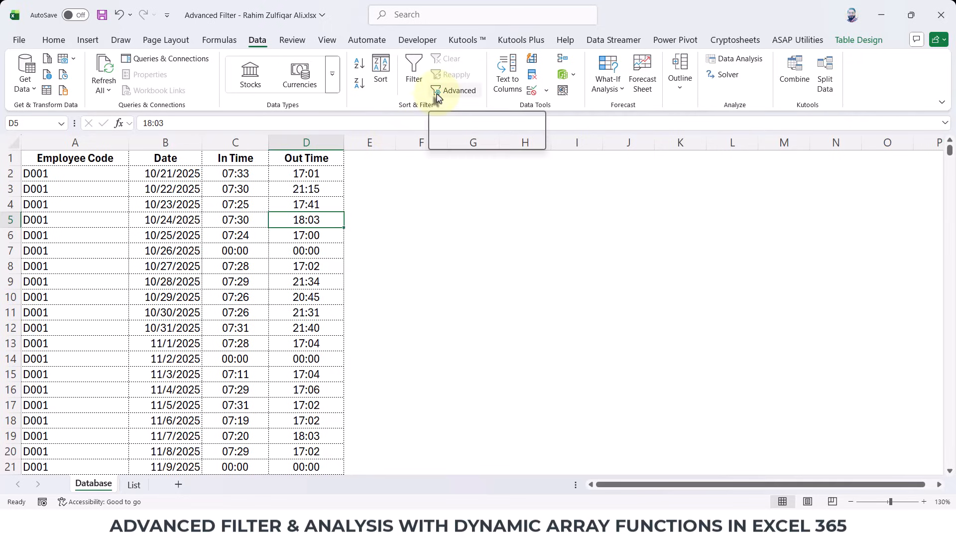
pyautogui.click(171, 310)
pyautogui.click(53, 38)
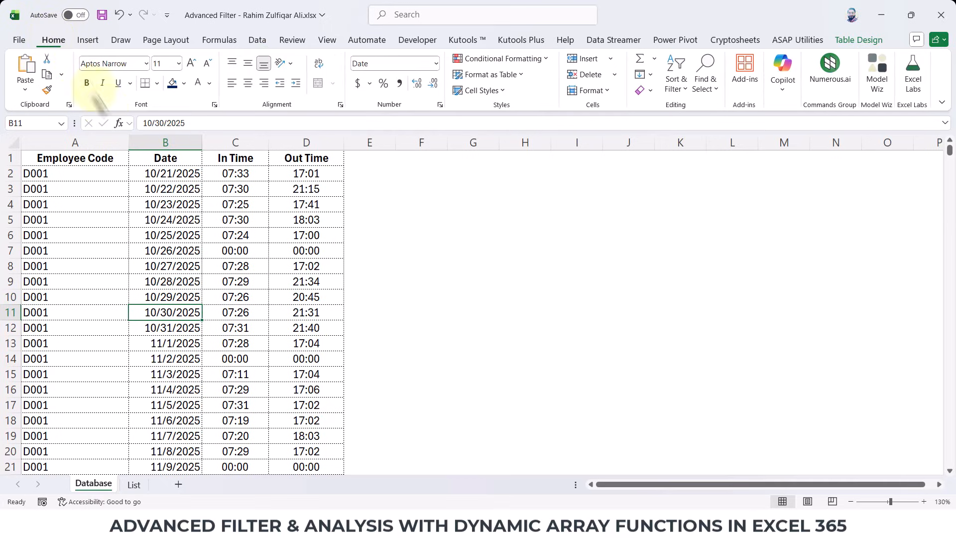
# Review the Employee Code, Date, In Time and Out Time columns of the Database sheet
pyautogui.click(126, 175)
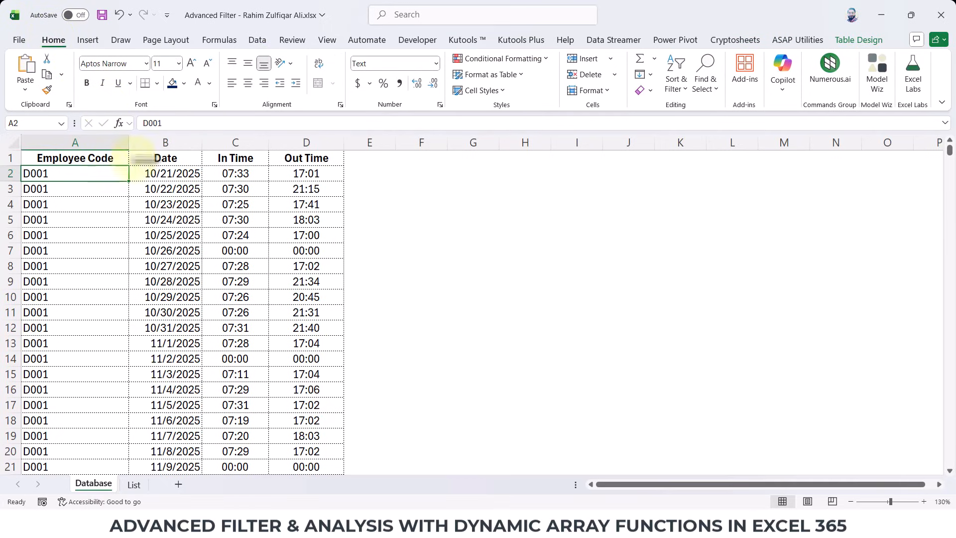
pyautogui.click(169, 158)
pyautogui.click(222, 158)
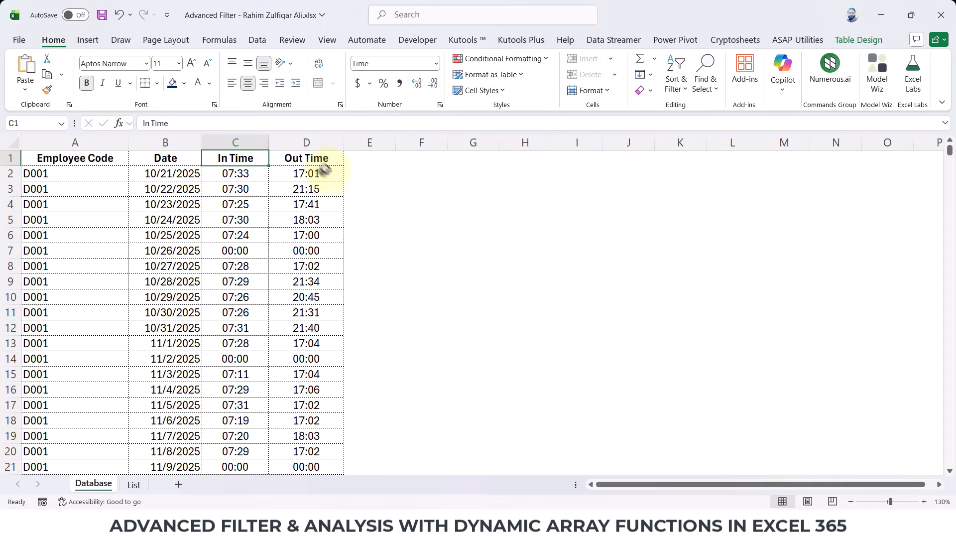
pyautogui.click(319, 166)
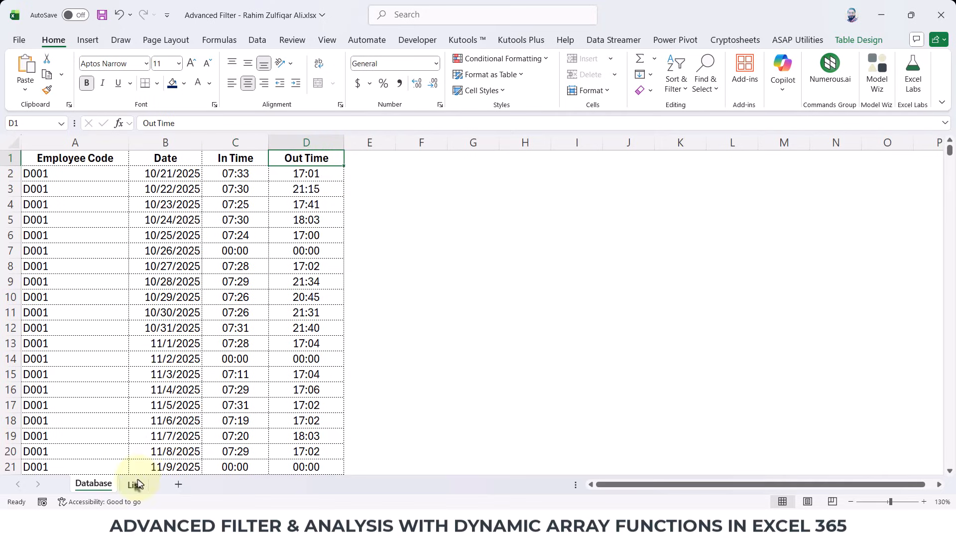
# Look through the Date column of the Database sheet to see the period the attendance records cover
pyautogui.click(185, 325)
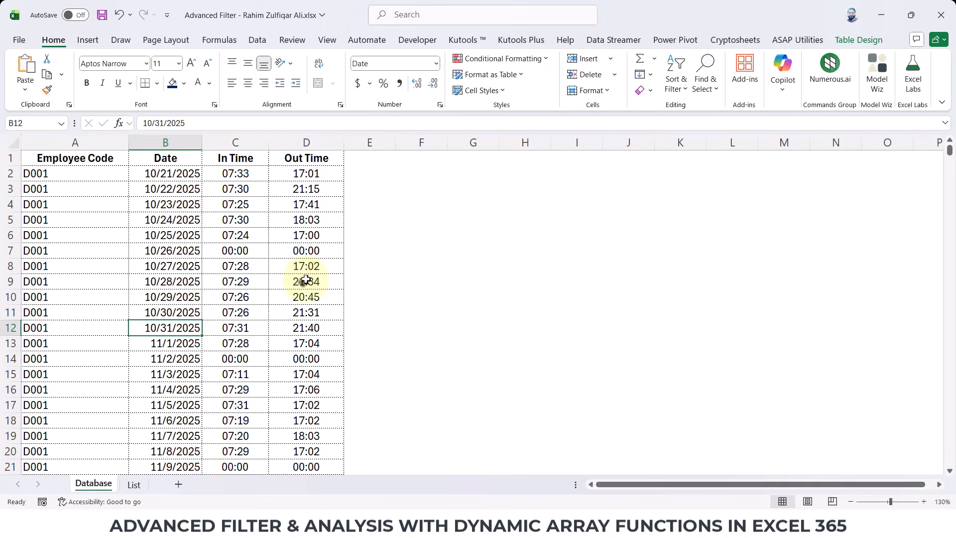
pyautogui.hotkey('ctrl', 'Down')
pyautogui.hotkey('ctrl', 'Up')
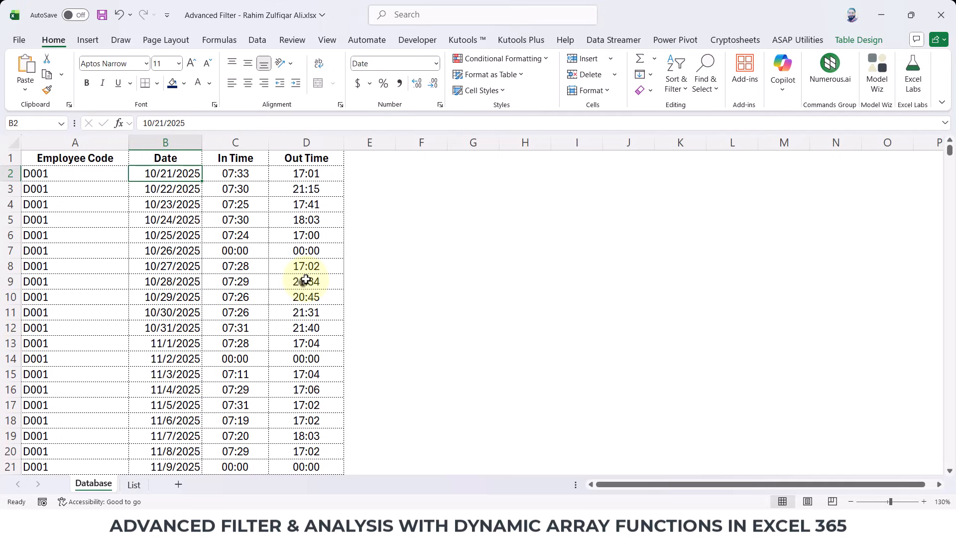
pyautogui.press('Down')
pyautogui.press('Down')
pyautogui.press('Down')
pyautogui.press('Down')
pyautogui.press('Down')
pyautogui.press('Down')
pyautogui.press('Down')
pyautogui.press('Down')
pyautogui.press('Down')
pyautogui.press('Down')
pyautogui.press('Down')
pyautogui.press('Down')
pyautogui.press('Down')
pyautogui.press('Down')
pyautogui.press('Down')
pyautogui.press('Down')
pyautogui.press('Down')
pyautogui.press('Down')
pyautogui.press('Down')
pyautogui.press('Down')
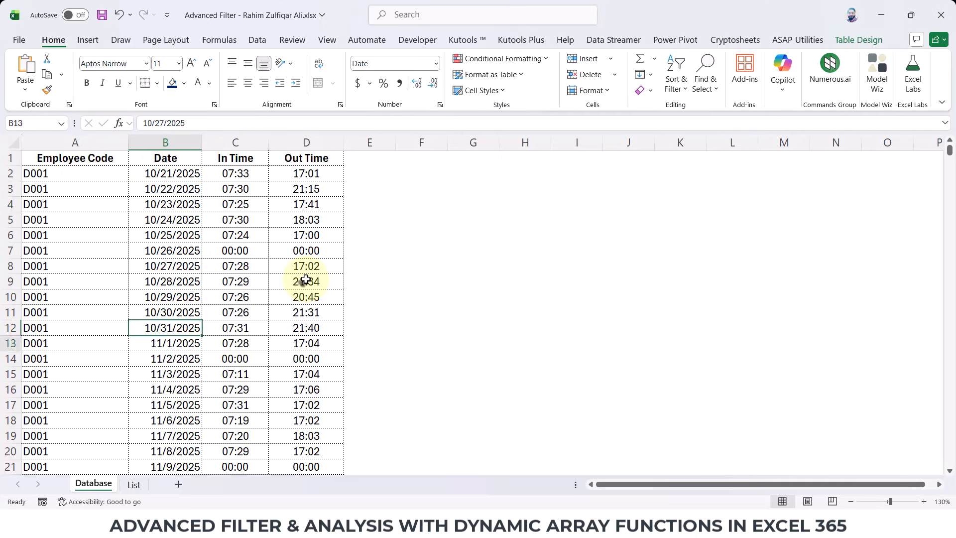
pyautogui.hotkey('ctrl', 'Down')
pyautogui.hotkey('ctrl', 'Up')
pyautogui.press('Down')
pyautogui.press('Left')
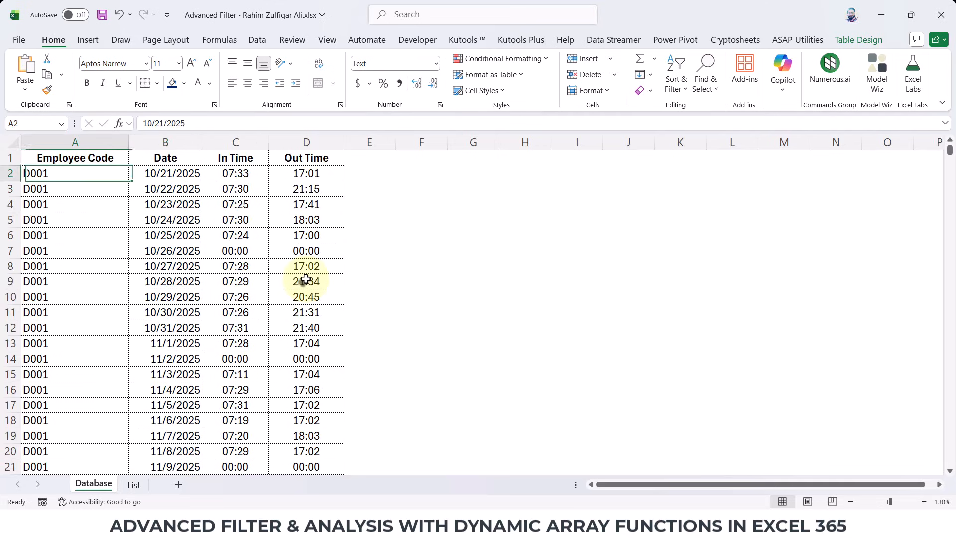
# Look through the Employee Code column of the Database sheet down to the last record and return to the first code
pyautogui.press('pagedown')
pyautogui.press('pagedown')
pyautogui.press('pagedown')
pyautogui.press('pagedown')
pyautogui.press('pagedown')
pyautogui.press('pagedown')
pyautogui.press('pagedown')
pyautogui.press('pagedown')
pyautogui.press('pagedown')
pyautogui.press('pagedown')
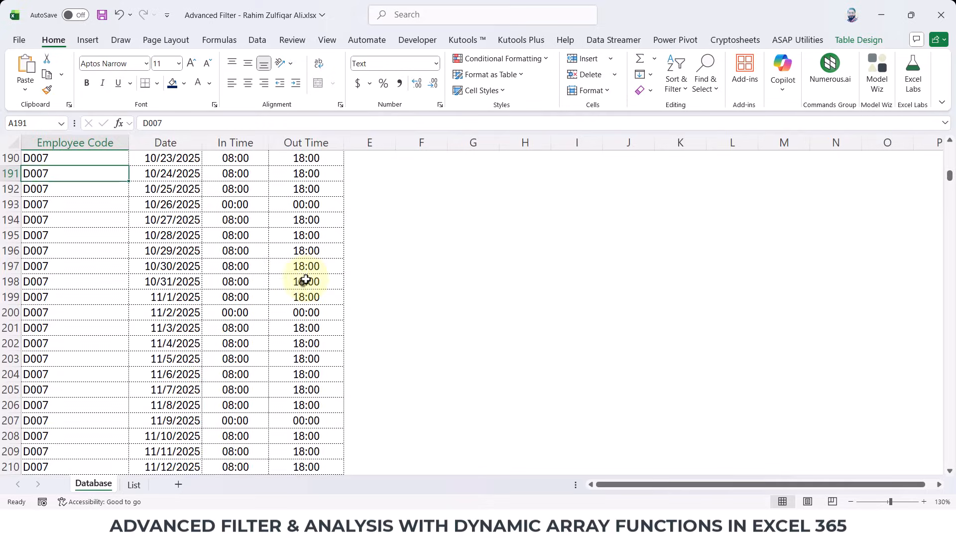
pyautogui.hotkey('ctrl', 'Up')
pyautogui.press('Down')
pyautogui.hotkey('ctrl', 'shift', 'Down')
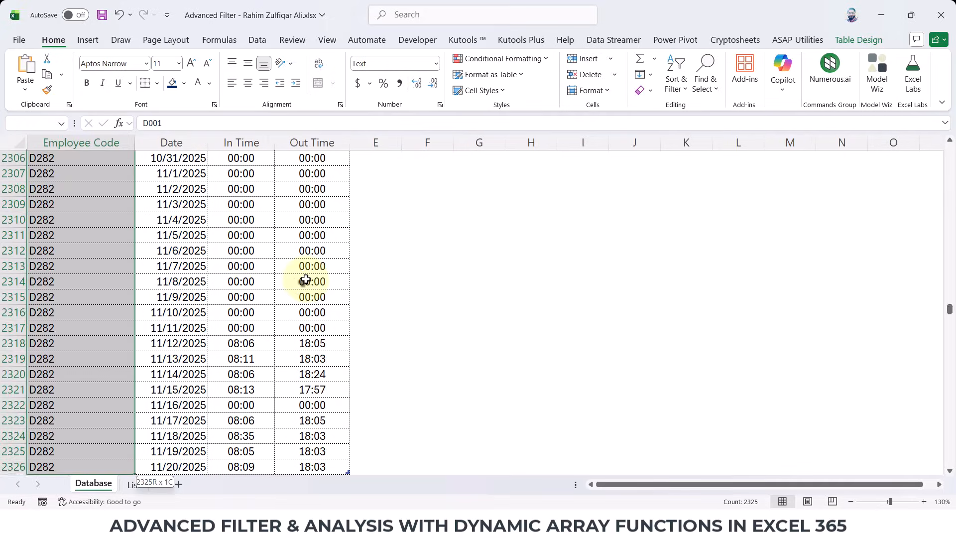
pyautogui.hotkey('ctrl', 'Up')
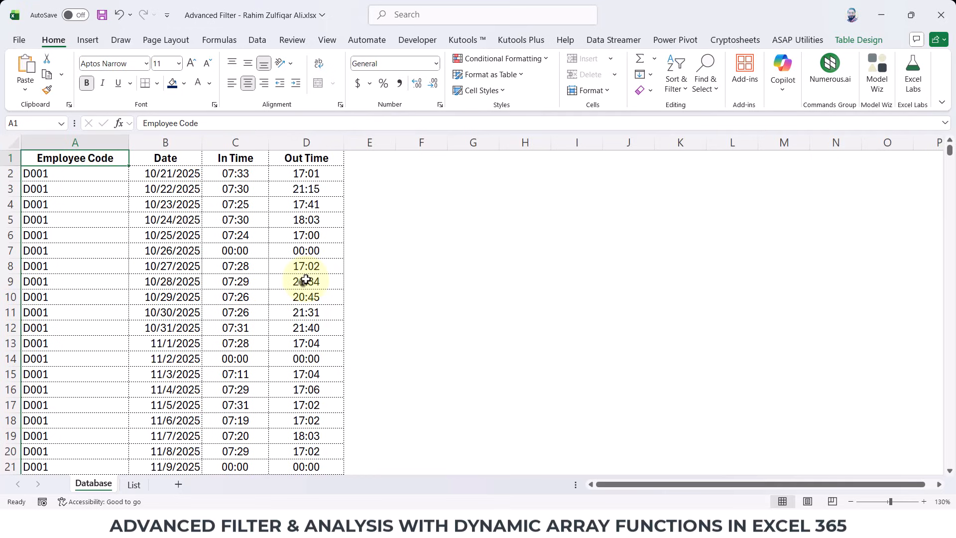
pyautogui.hotkey('ctrl', 'Down')
pyautogui.hotkey('ctrl', 'Up')
pyautogui.press('Down')
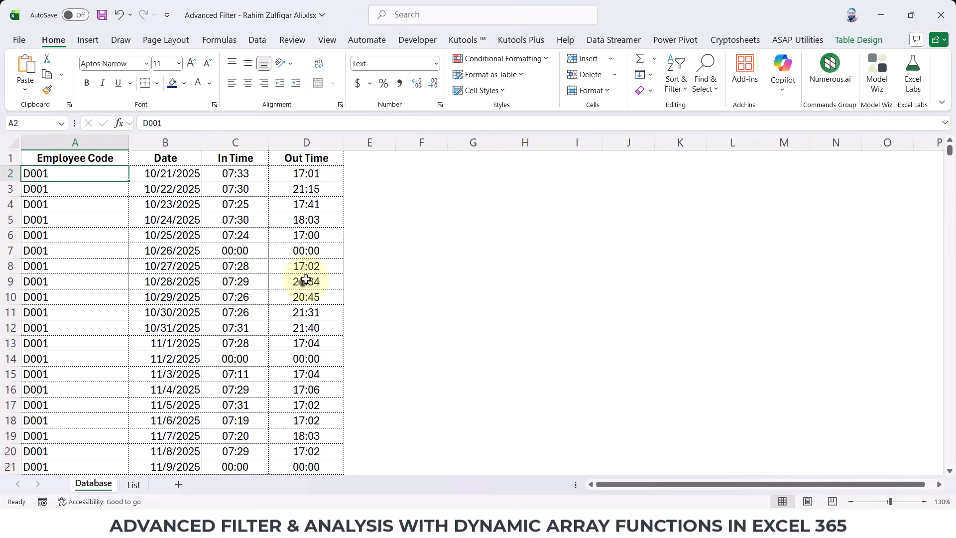
# Check the Employee Code list on the List sheet from first to last entry and return to the Database sheet
pyautogui.hotkey('ctrl', 'pagedown')
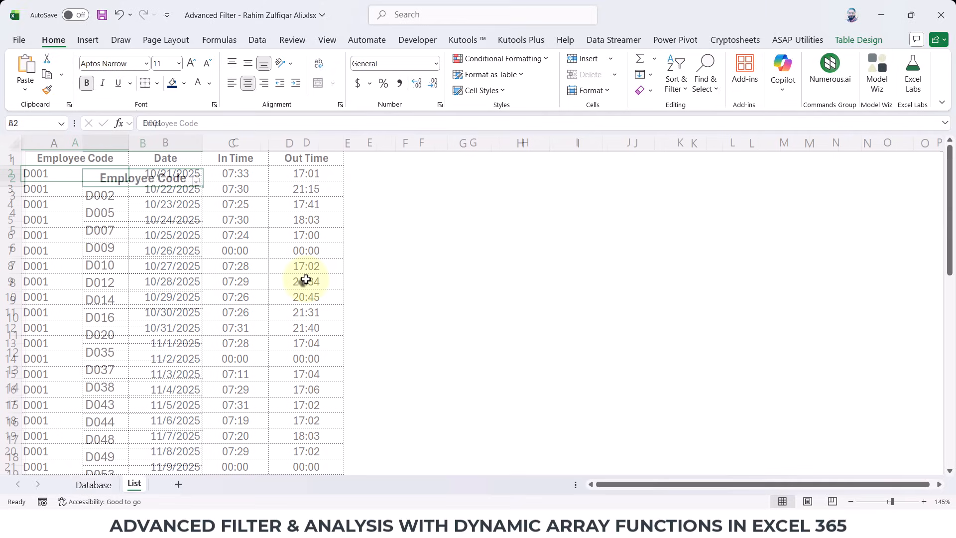
pyautogui.press('Down')
pyautogui.hotkey('ctrl', 'Down')
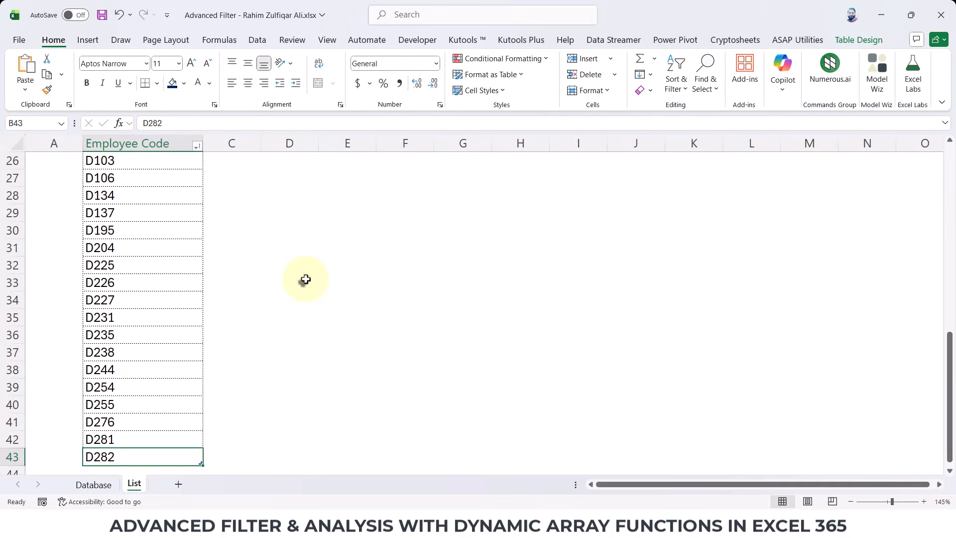
pyautogui.hotkey('ctrl', 'Up')
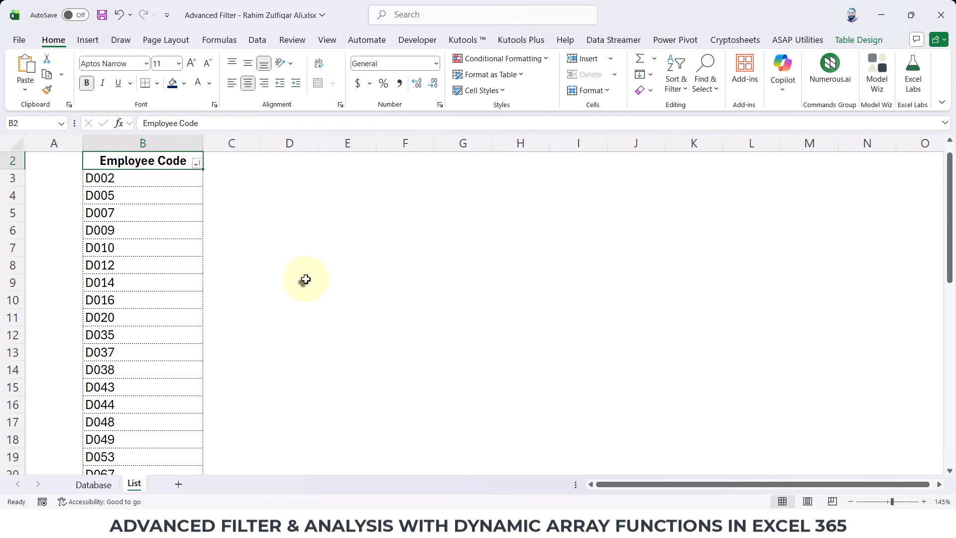
pyautogui.hotkey('ctrl', 'pageup')
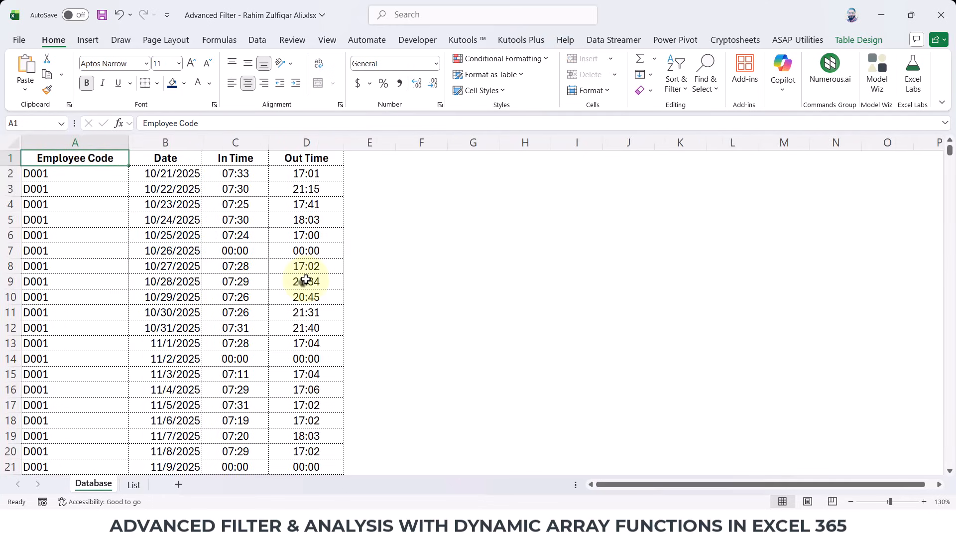
# Select the whole Database table, turn on Filter for its header row, and return to the first record
pyautogui.hotkey('ctrl', 'shift', 'End')
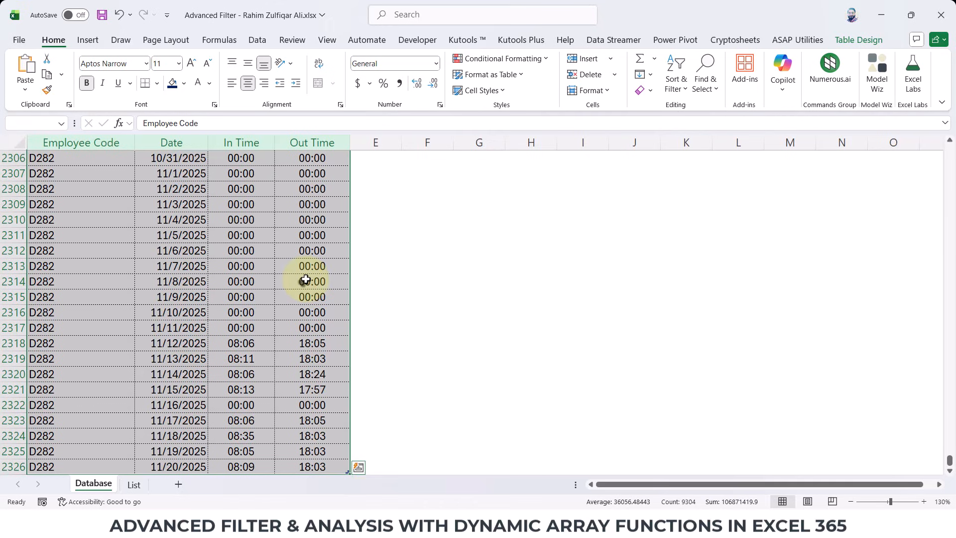
pyautogui.click(257, 40)
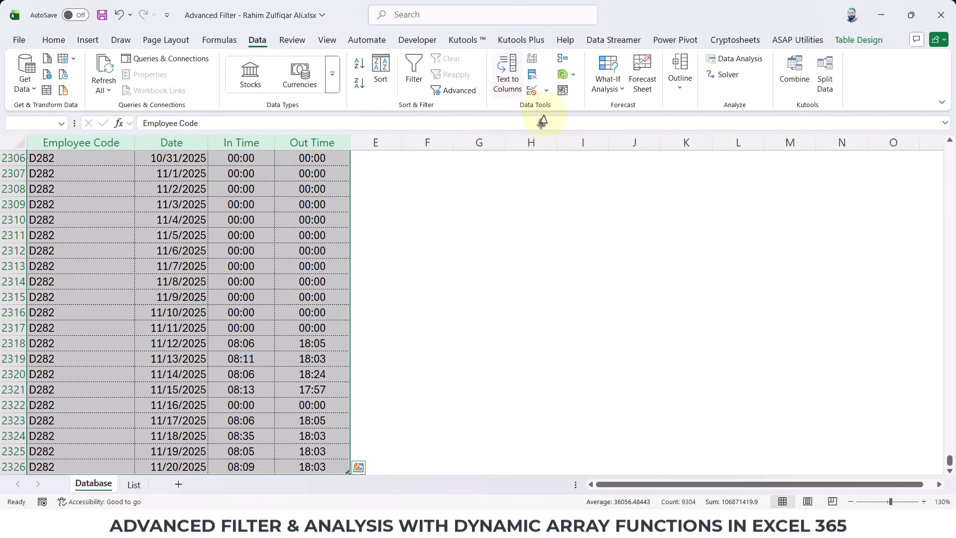
pyautogui.click(419, 78)
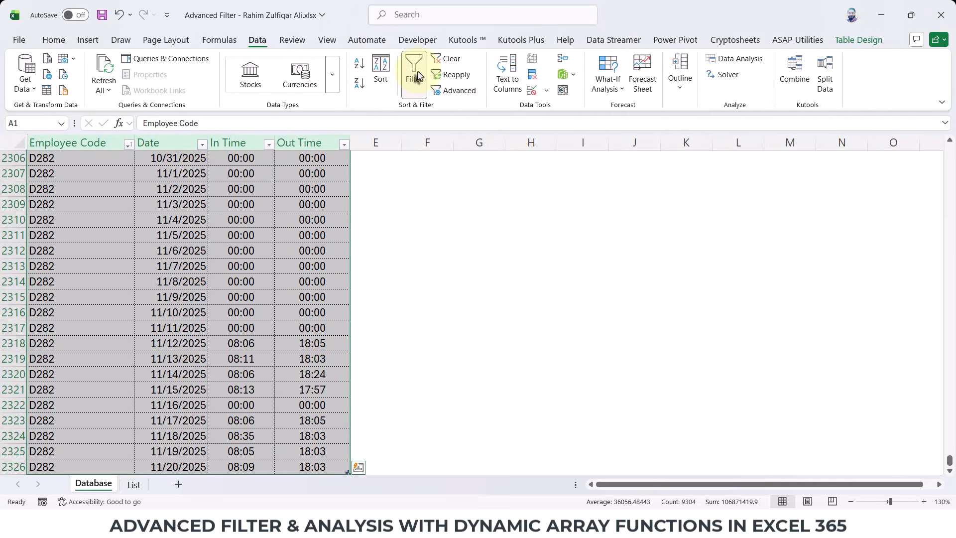
pyautogui.hotkey('ctrl', 'q')
pyautogui.press('Escape')
pyautogui.hotkey('ctrl', 'Home')
pyautogui.press('Down')
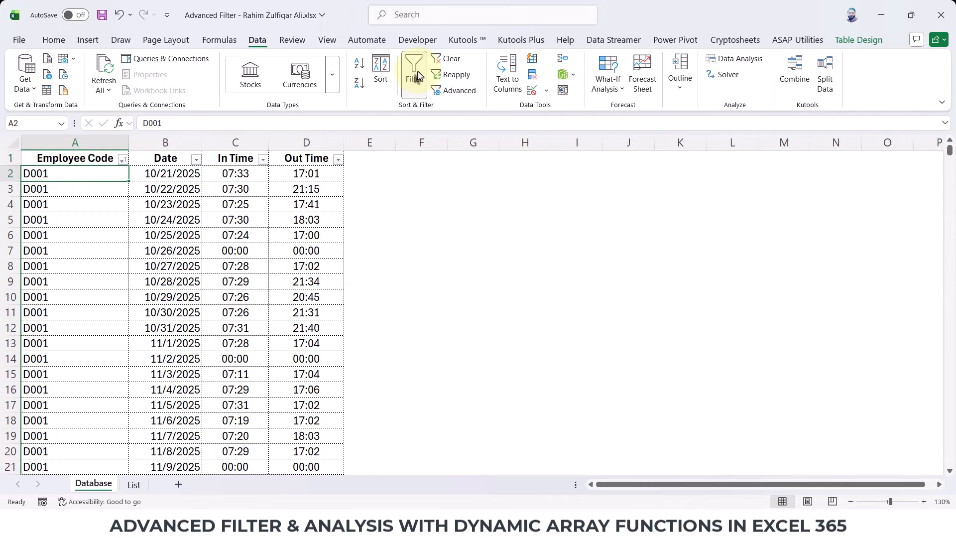
pyautogui.press('Up')
pyautogui.hotkey('alt', 'Down')
pyautogui.press('Down')
pyautogui.press('Down')
pyautogui.press('Down')
pyautogui.press('Down')
pyautogui.press('Down')
pyautogui.press('Down')
pyautogui.press('Down')
pyautogui.press('Down')
pyautogui.press('Down')
pyautogui.press('Down')
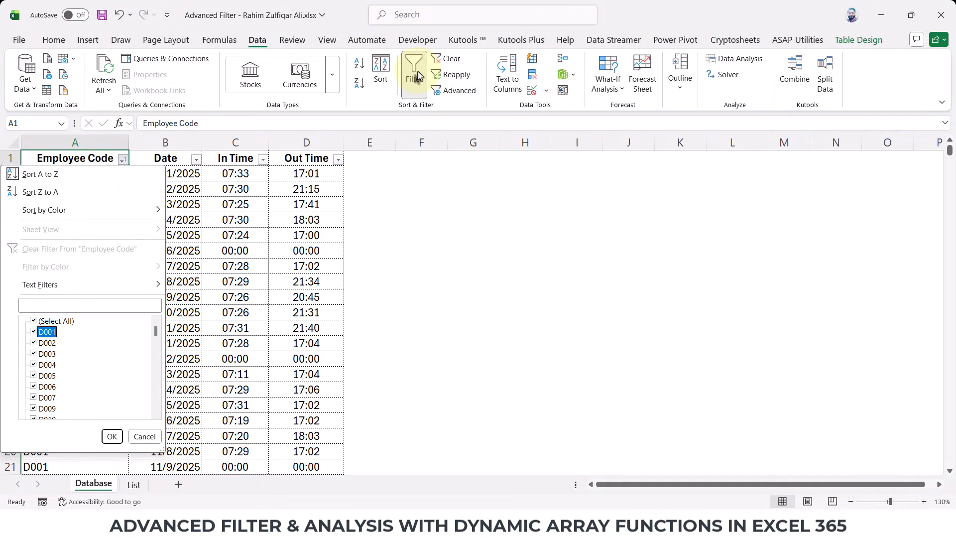
pyautogui.press('Up')
pyautogui.press('space')
pyautogui.press('Down')
pyautogui.press('Down')
pyautogui.press('Down')
pyautogui.press('space')
pyautogui.press('Down')
pyautogui.press('Down')
pyautogui.press('space')
pyautogui.press('Down')
pyautogui.press('Down')
pyautogui.press('Down')
pyautogui.press('Down')
pyautogui.press('Down')
pyautogui.press('space')
pyautogui.press('Down')
pyautogui.press('Down')
pyautogui.press('space')
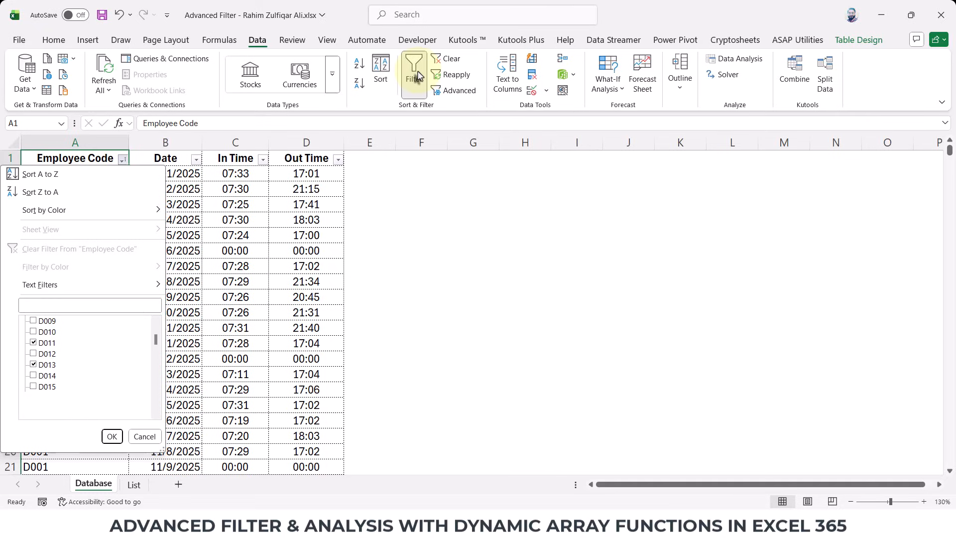
pyautogui.press('Down')
pyautogui.press('Down')
pyautogui.press('Down')
pyautogui.press('Down')
pyautogui.press('Down')
pyautogui.press('Up')
pyautogui.press('Up')
pyautogui.press('space')
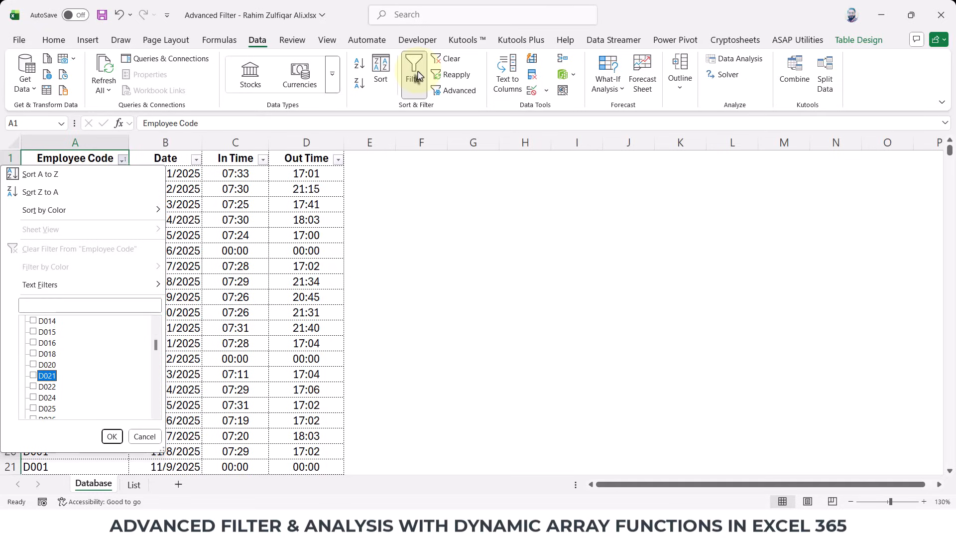
pyautogui.press('Down')
pyautogui.press('Down')
pyautogui.press('Down')
pyautogui.press('Down')
pyautogui.press('Down')
pyautogui.press('Down')
pyautogui.press('Down')
pyautogui.press('Up')
pyautogui.press('Up')
pyautogui.press('space')
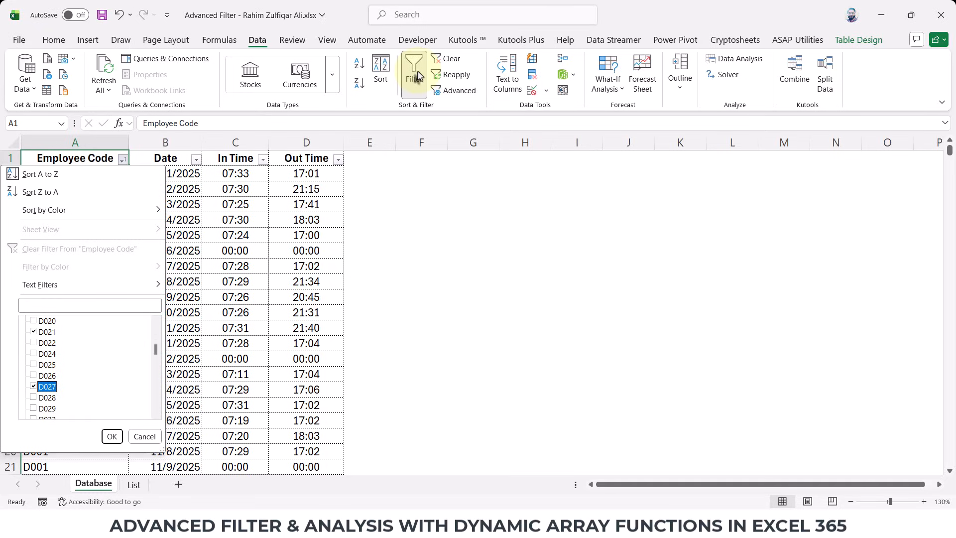
pyautogui.press('Up')
pyautogui.press('Up')
pyautogui.press('Up')
pyautogui.press('space')
pyautogui.press('Down')
pyautogui.press('Down')
pyautogui.press('Down')
pyautogui.press('Down')
pyautogui.press('Down')
pyautogui.press('Down')
pyautogui.press('Down')
pyautogui.press('Up')
pyautogui.press('Up')
pyautogui.press('space')
pyautogui.press('Down')
pyautogui.press('Down')
pyautogui.press('space')
pyautogui.press('Down')
pyautogui.press('Down')
pyautogui.press('space')
pyautogui.press('Down')
pyautogui.press('Down')
pyautogui.press('space')
pyautogui.press('Down')
pyautogui.press('Down')
pyautogui.press('space')
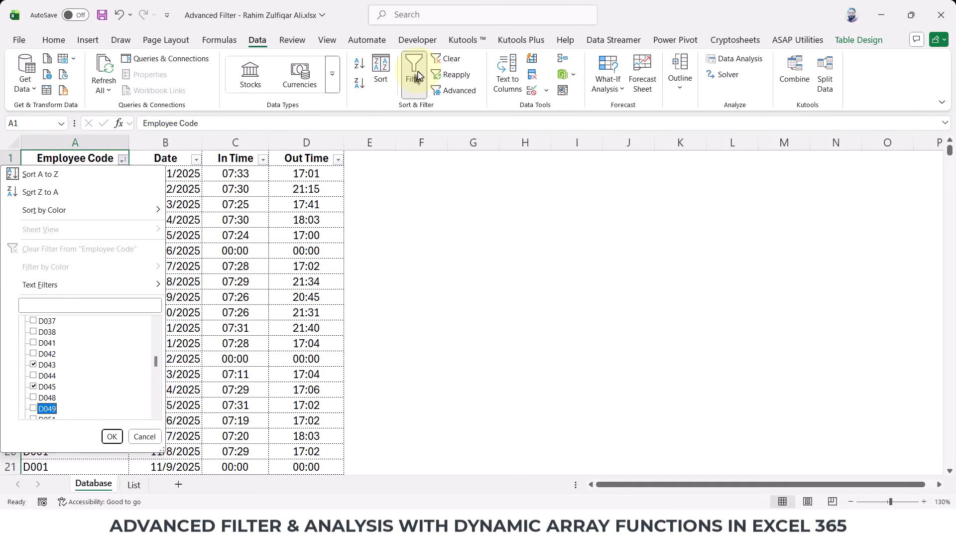
pyautogui.press('Down')
pyautogui.press('Down')
pyautogui.press('space')
pyautogui.press('Down')
pyautogui.press('Down')
pyautogui.press('Down')
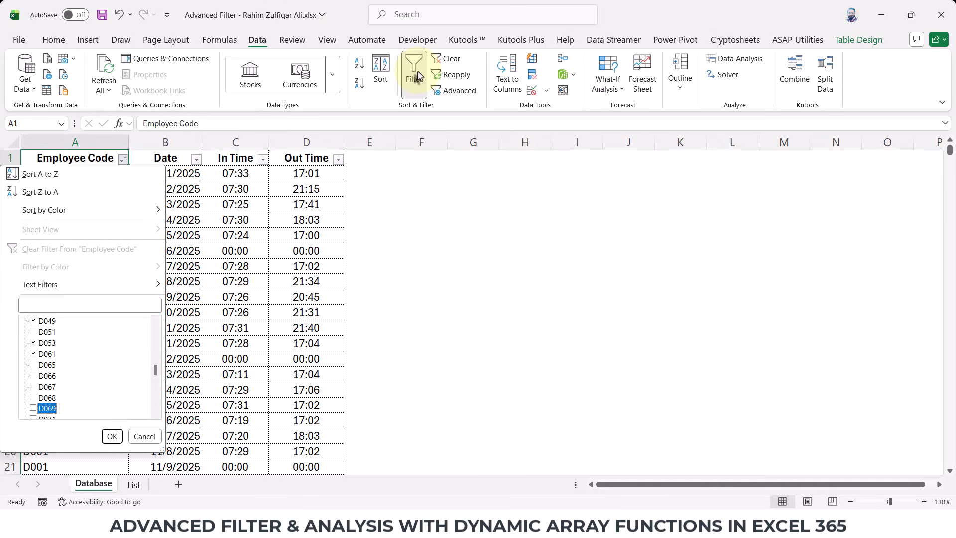
pyautogui.press('Escape')
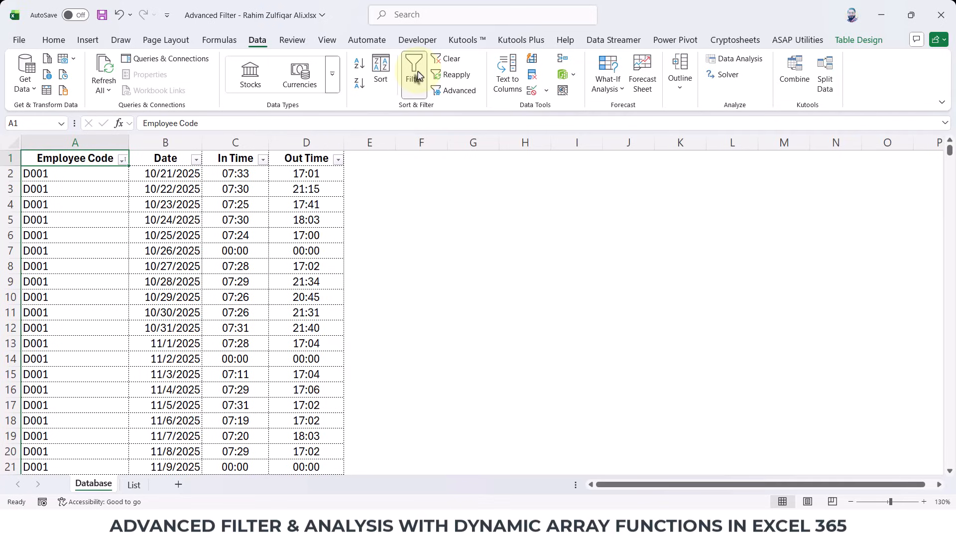
pyautogui.press('Right')
pyautogui.press('Down')
pyautogui.press('Left')
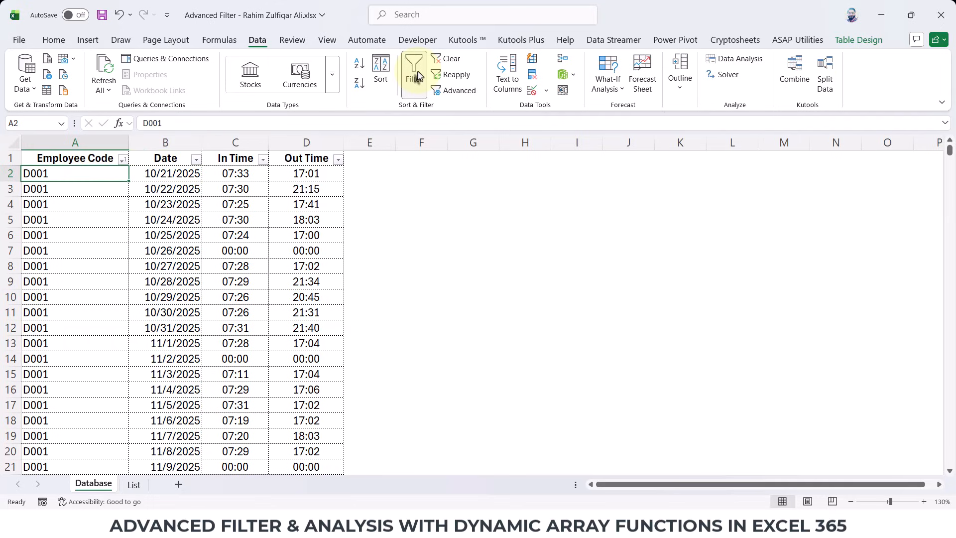
pyautogui.press('Up')
pyautogui.press('Down')
pyautogui.hotkey('ctrl', 'Down')
pyautogui.hotkey('ctrl', 'Up')
pyautogui.press('Down')
# Examine the full range of codes on the List sheet, then go back to the Database sheet's Employee Code header
pyautogui.hotkey('ctrl', 'pagedown')
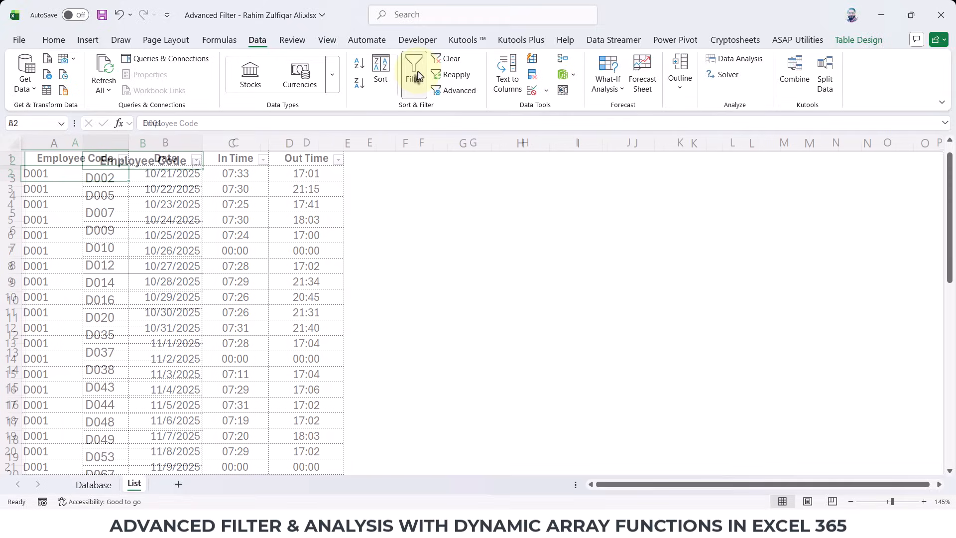
pyautogui.hotkey('ctrl', 'shift', 'Down')
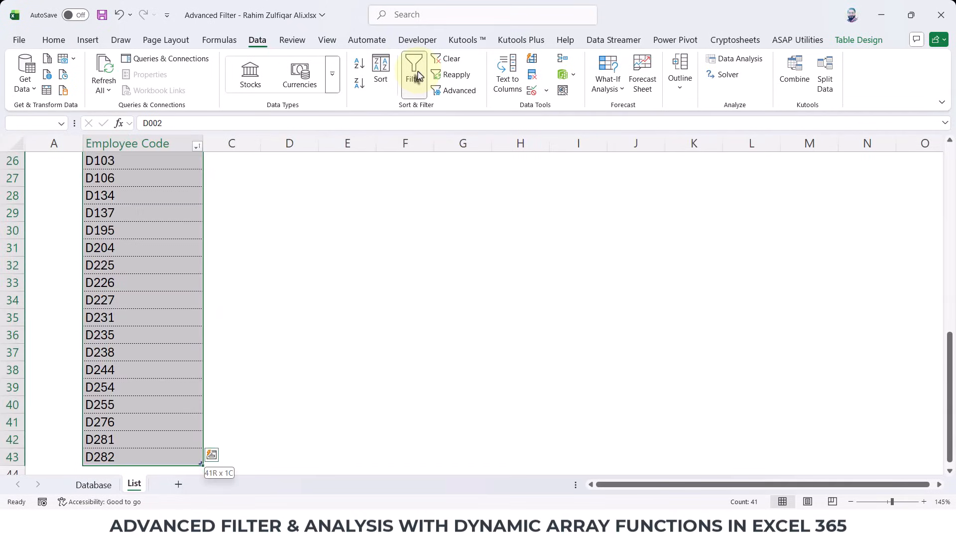
pyautogui.hotkey('ctrl', 'shift', 'Up')
pyautogui.hotkey('ctrl', 'pageup')
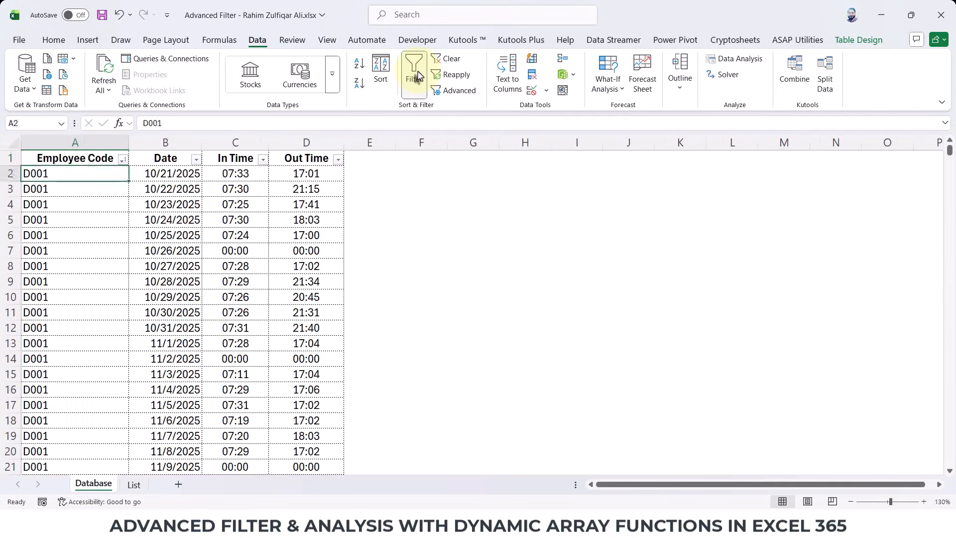
pyautogui.press('Up')
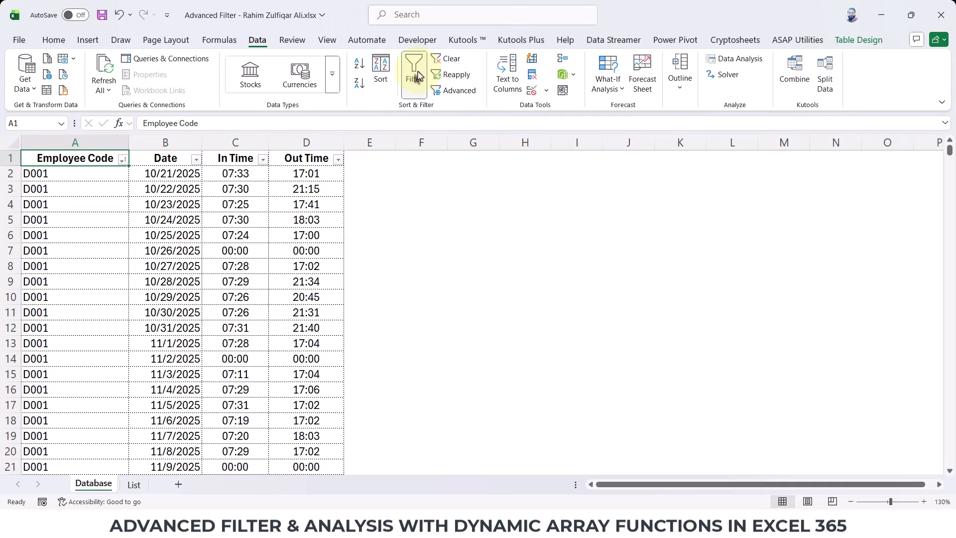
# Glance at the List sheet's codes, return to the Database sheet and turn off Filter for its header row
pyautogui.hotkey('ctrl', 'pagedown')
pyautogui.hotkey('ctrl', 'Home')
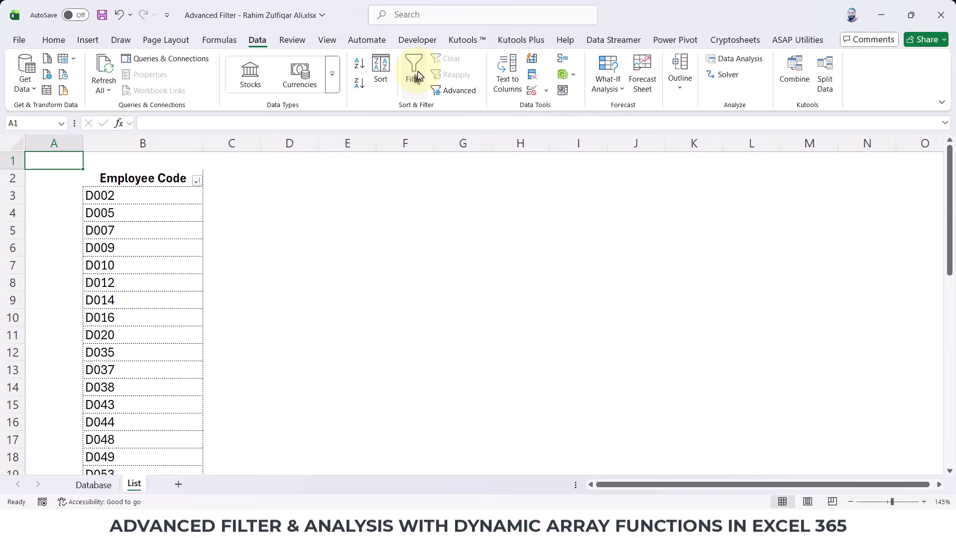
pyautogui.hotkey('ctrl', 'pageup')
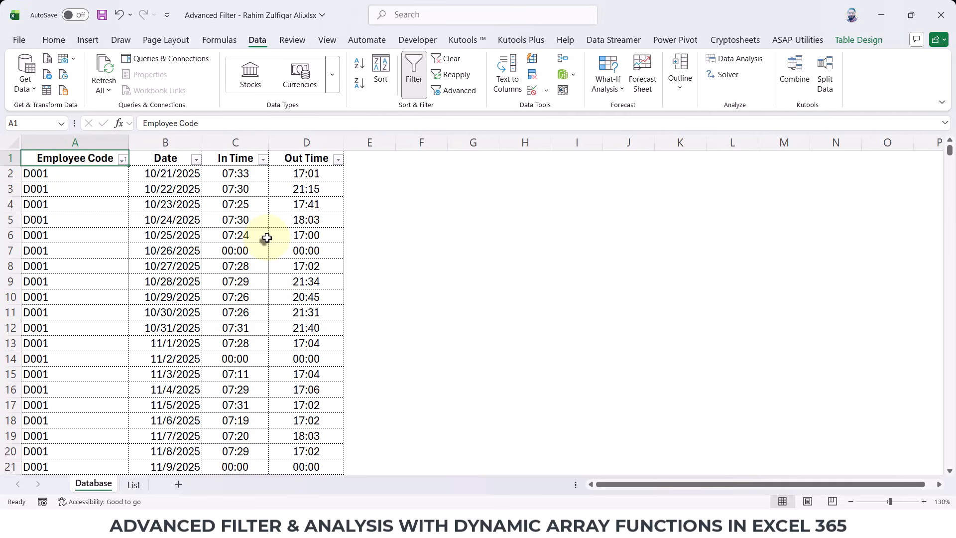
pyautogui.hotkey('ctrl', 'shift', 'l')
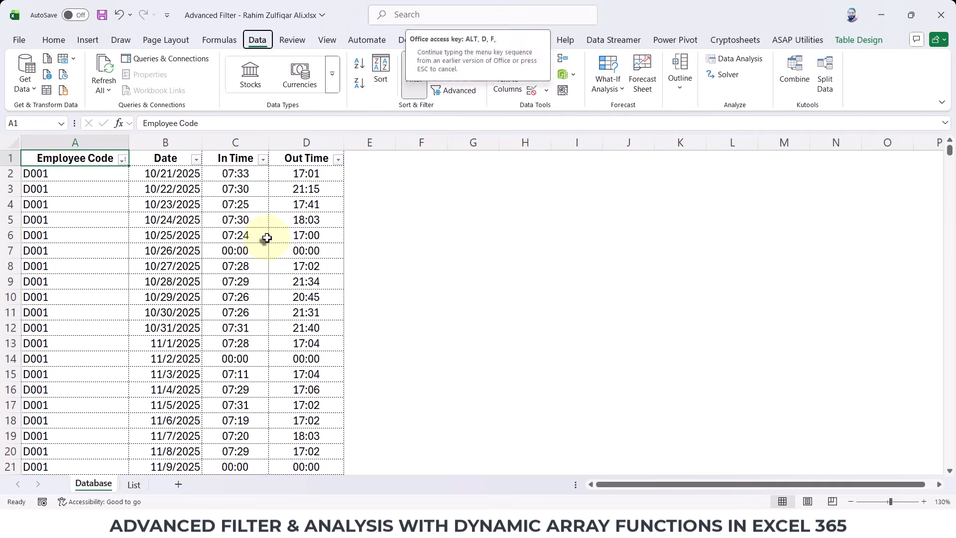
# Select the whole Database table, look at its last record and return to the Employee Code header
pyautogui.hotkey('ctrl', 'shift', 'Right')
pyautogui.hotkey('ctrl', 'shift', 'Down')
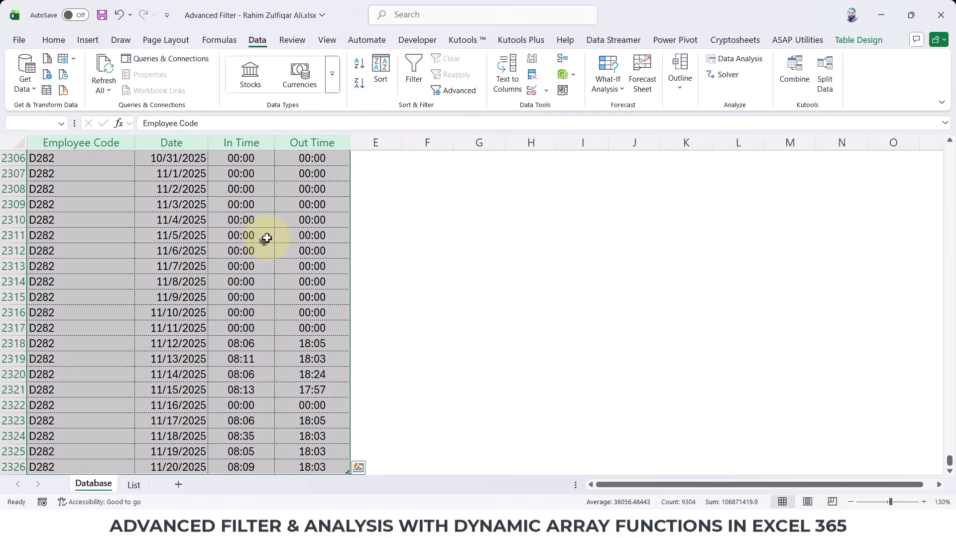
pyautogui.hotkey('ctrl', 'Down')
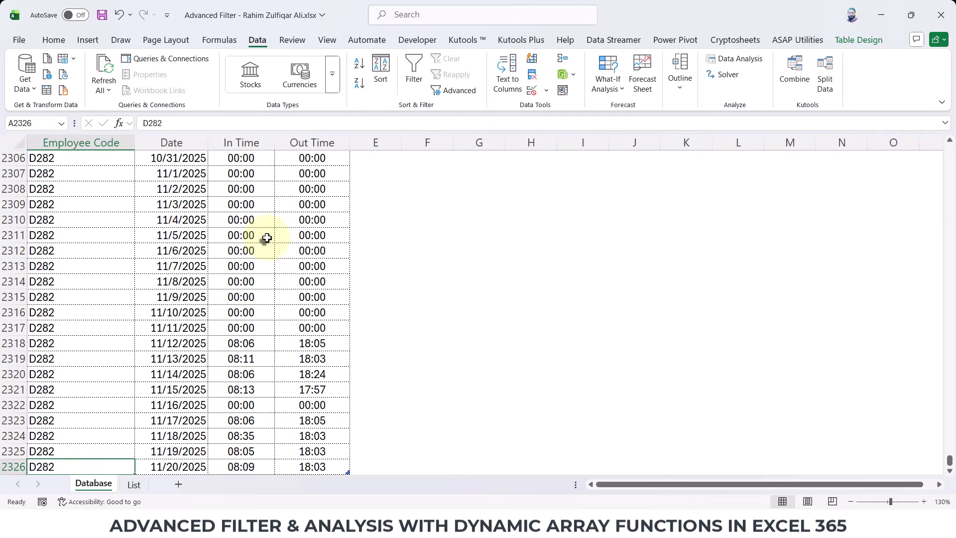
pyautogui.press('Down')
pyautogui.press('Up')
pyautogui.press('Up')
pyautogui.hotkey('ctrl', 'Home')
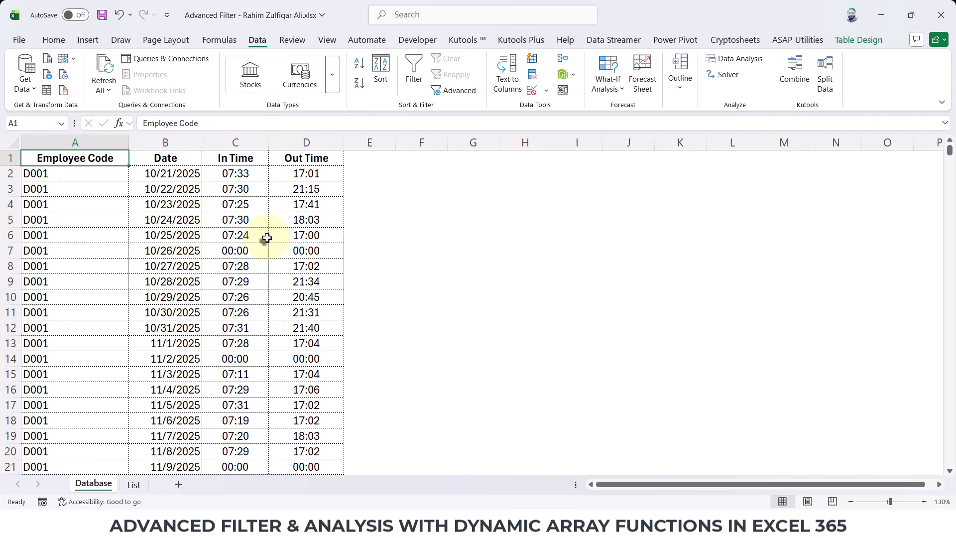
# Check the table name assigned to the attendance records on the Database sheet
pyautogui.click(238, 231)
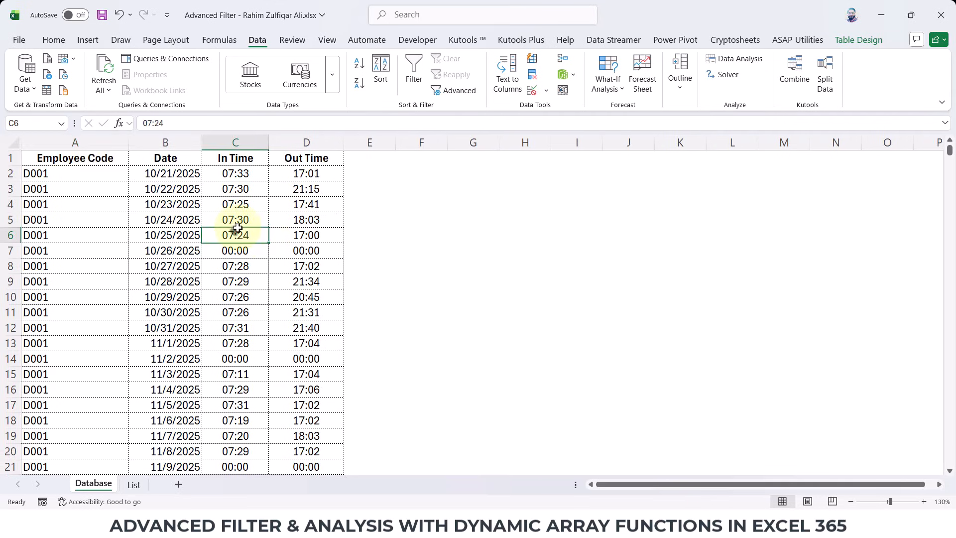
pyautogui.click(181, 205)
pyautogui.click(82, 184)
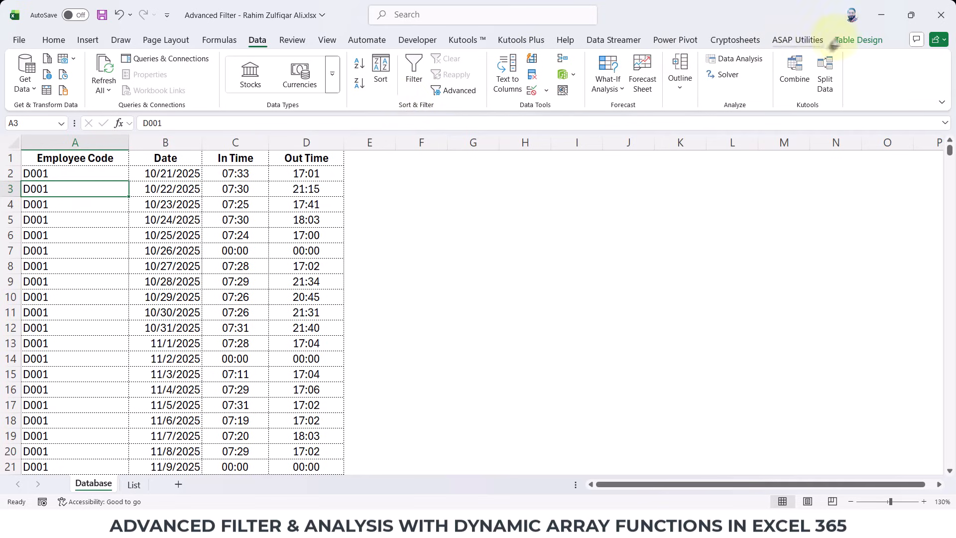
pyautogui.click(858, 40)
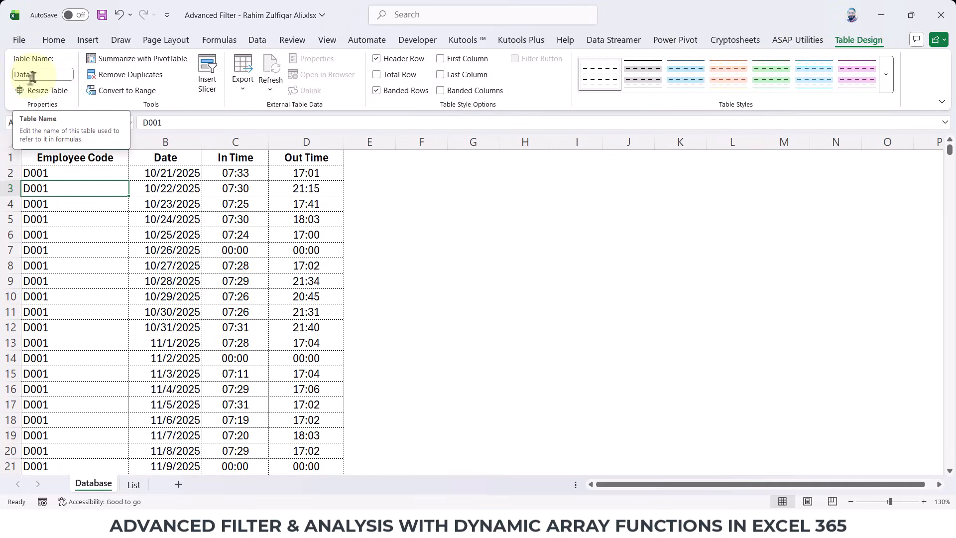
pyautogui.click(150, 189)
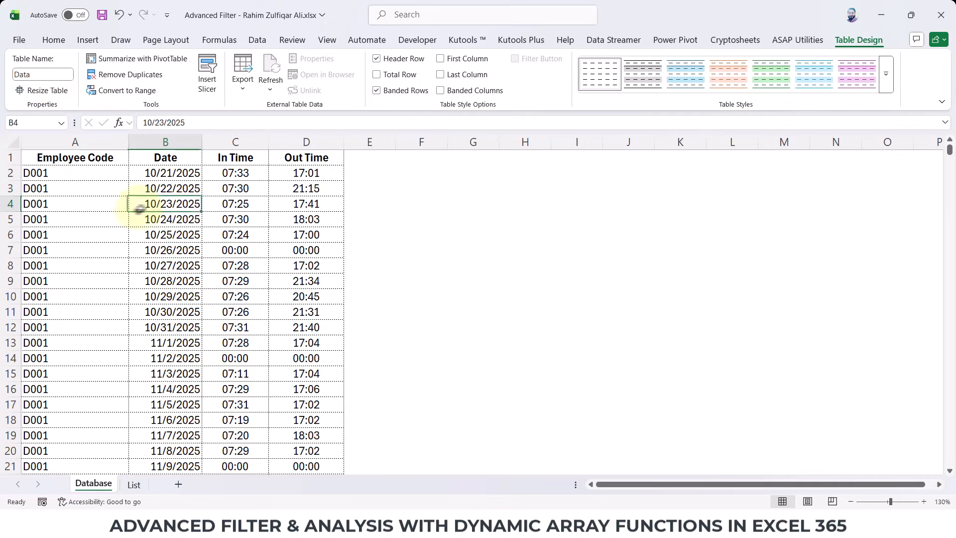
# Check the table name and codes on the List sheet, then switch back to the Database sheet
pyautogui.click(135, 484)
pyautogui.click(158, 246)
pyautogui.scroll(-10, 158, 247)
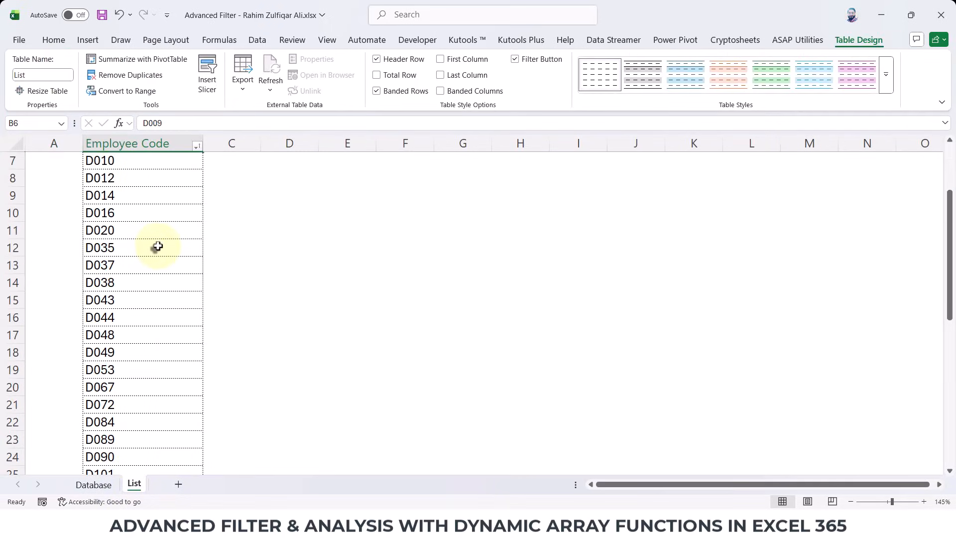
pyautogui.scroll(10, 158, 246)
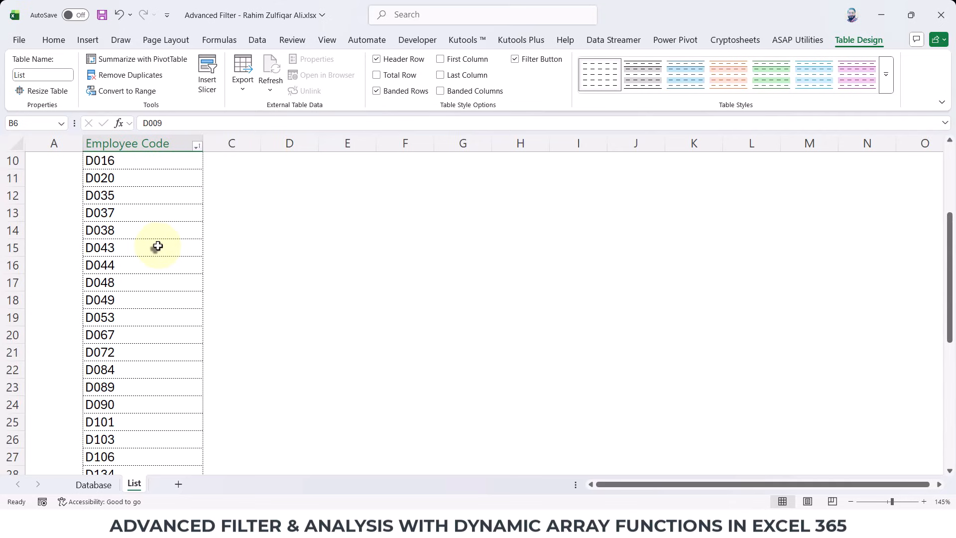
pyautogui.click(158, 212)
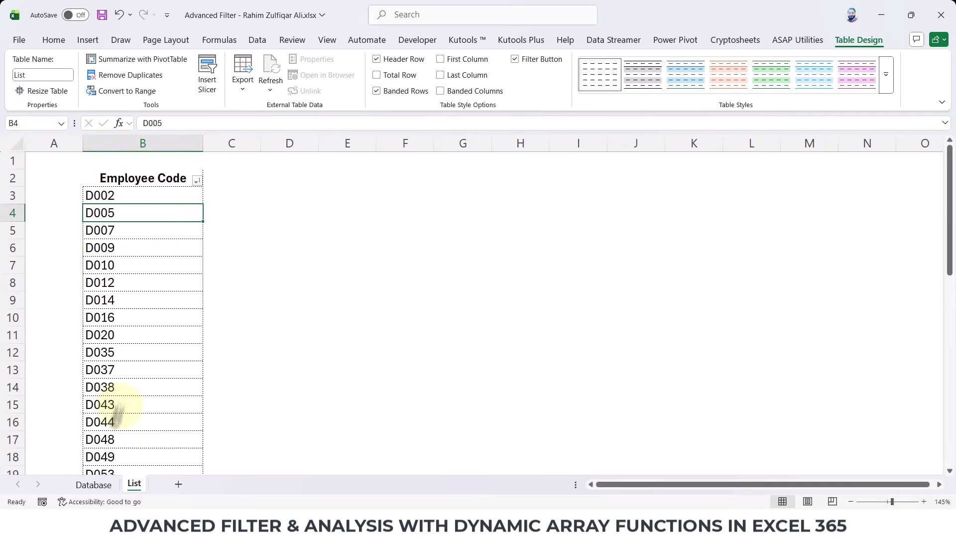
pyautogui.click(100, 486)
pyautogui.click(132, 485)
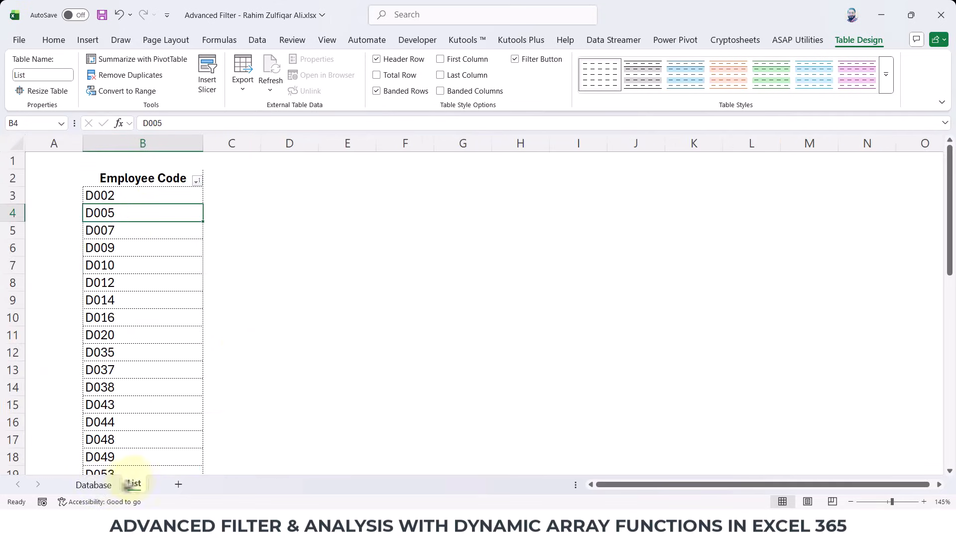
pyautogui.click(96, 485)
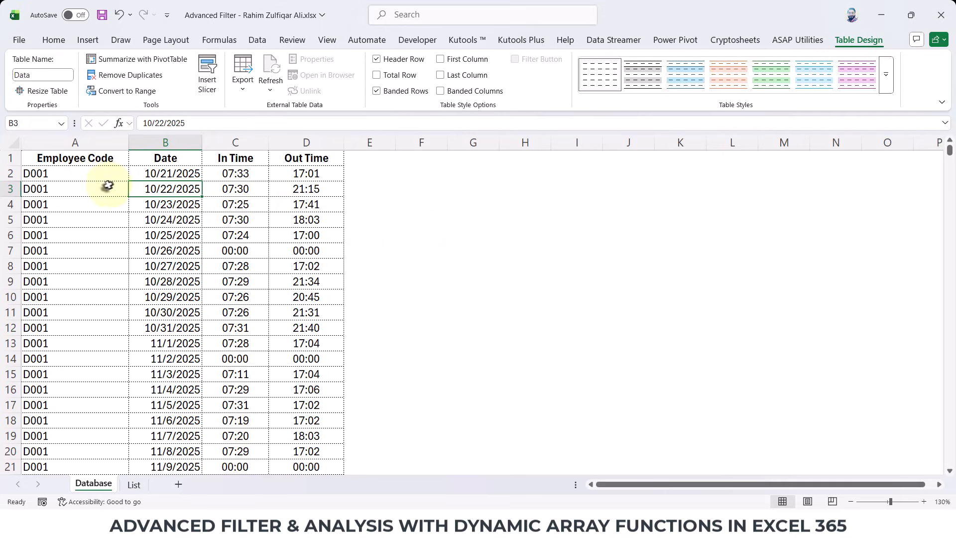
# Compare the Database table's columns with the employee codes on the List sheet, then return to the Database sheet's Employee Code header
pyautogui.moveTo(85, 158); pyautogui.dragTo(306, 458)
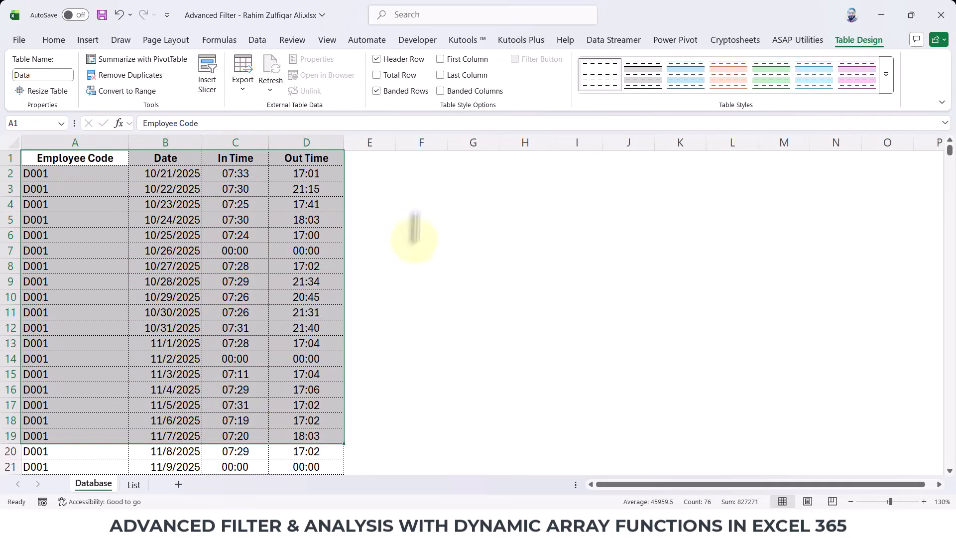
pyautogui.click(418, 160)
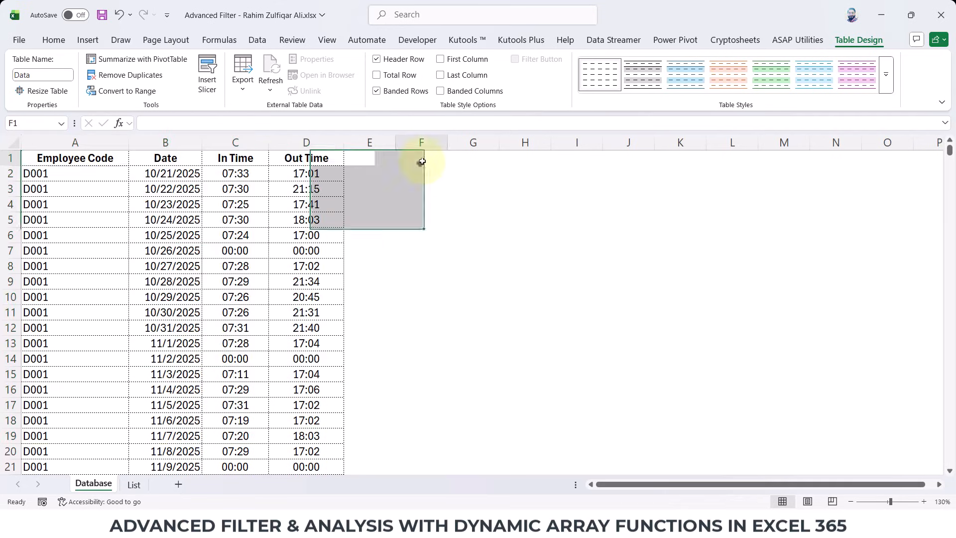
pyautogui.click(133, 484)
pyautogui.click(155, 271)
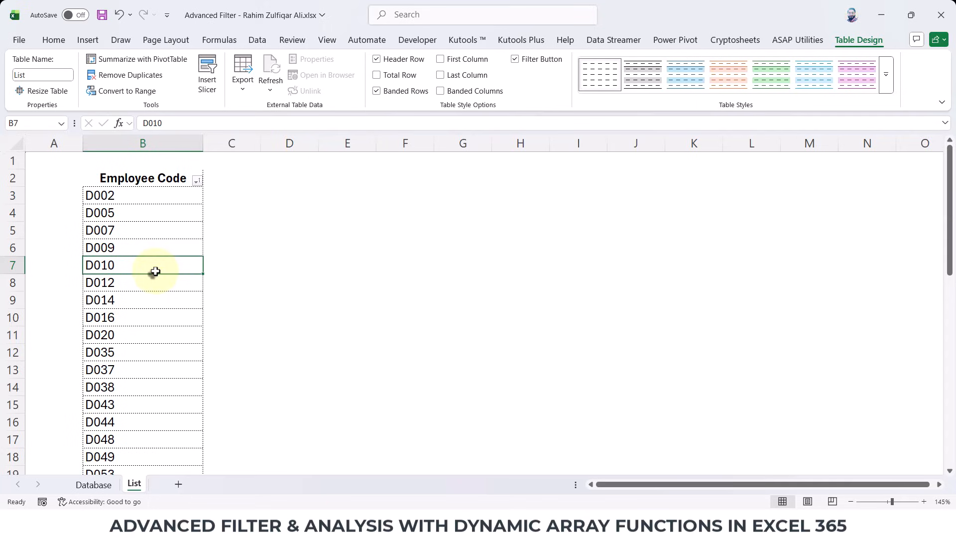
pyautogui.click(170, 199)
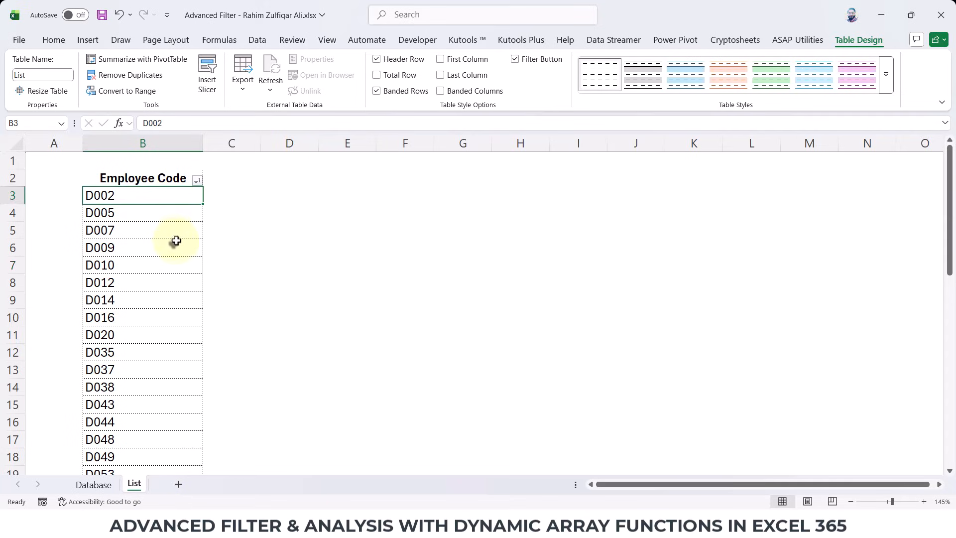
pyautogui.scroll(-13, 176, 241)
pyautogui.scroll(8, 176, 241)
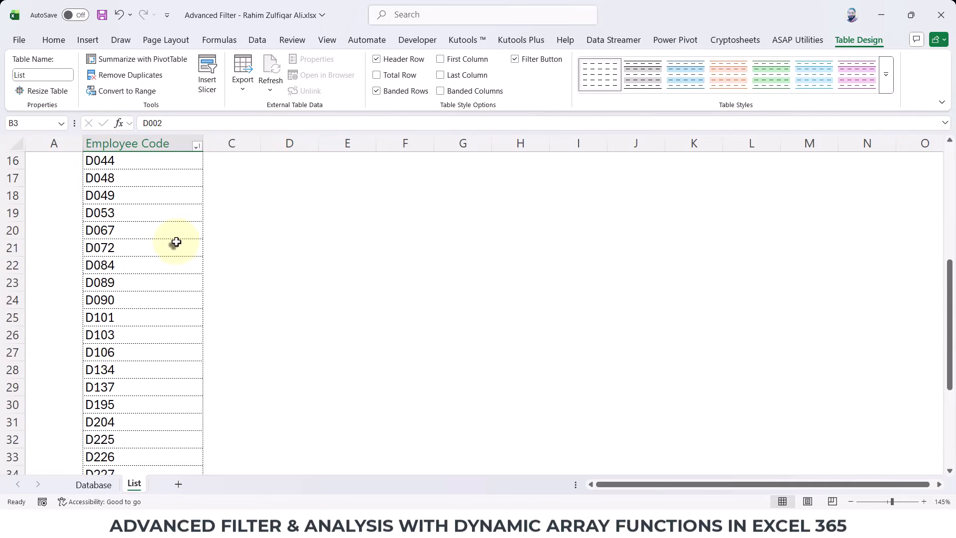
pyautogui.scroll(5, 176, 242)
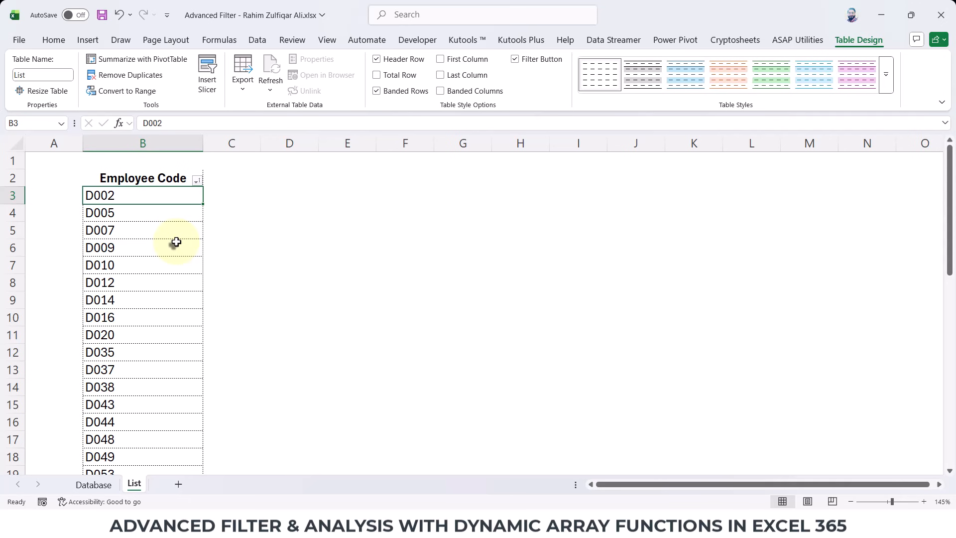
pyautogui.click(92, 485)
pyautogui.click(100, 301)
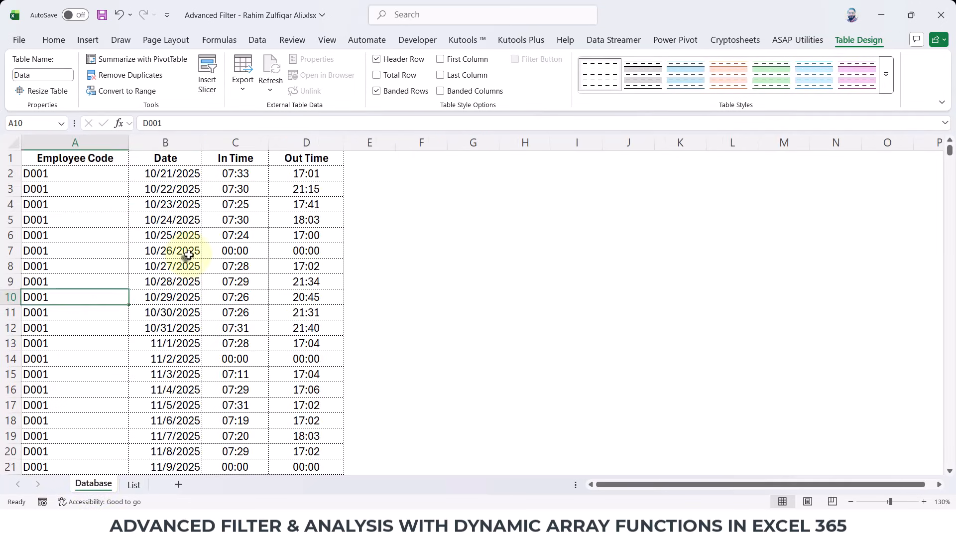
pyautogui.hotkey('ctrl', 'Home')
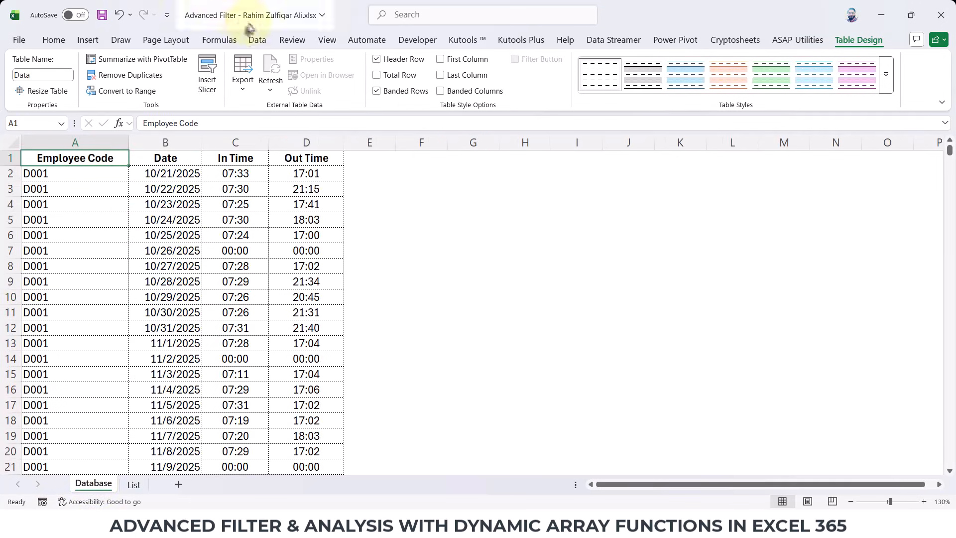
# Start an Advanced Filter on the Database table that filters the list in-place, with list range $A$1:$D$2326
pyautogui.click(257, 40)
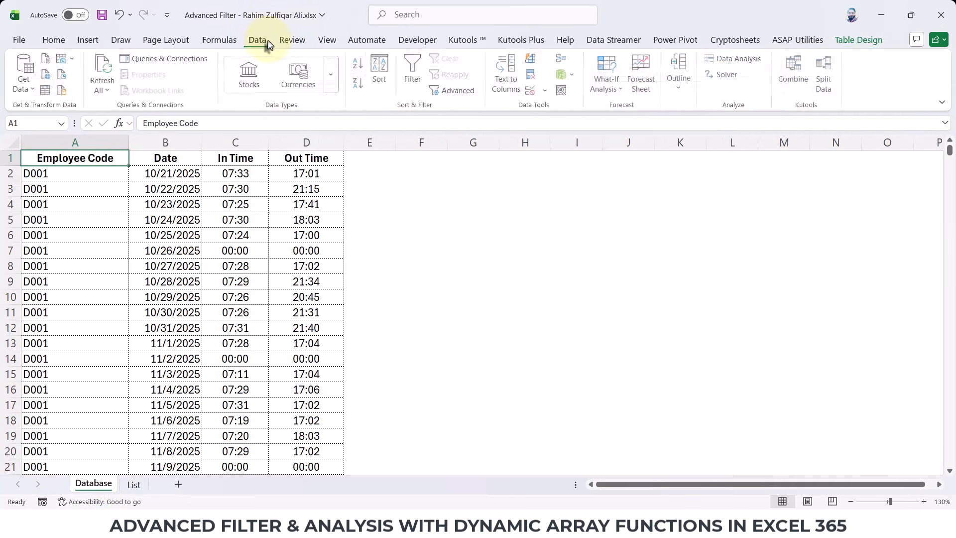
pyautogui.click(453, 93)
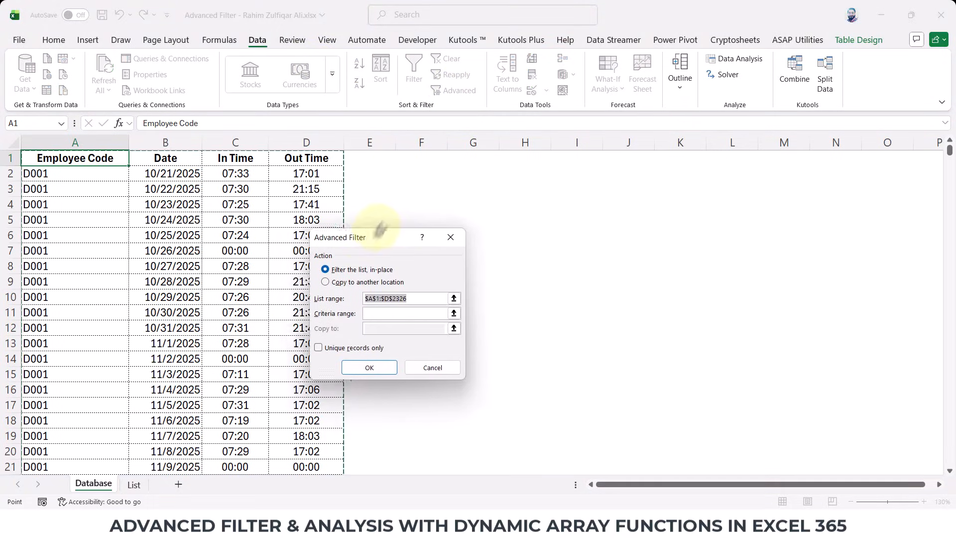
pyautogui.moveTo(380, 230); pyautogui.dragTo(347, 115)
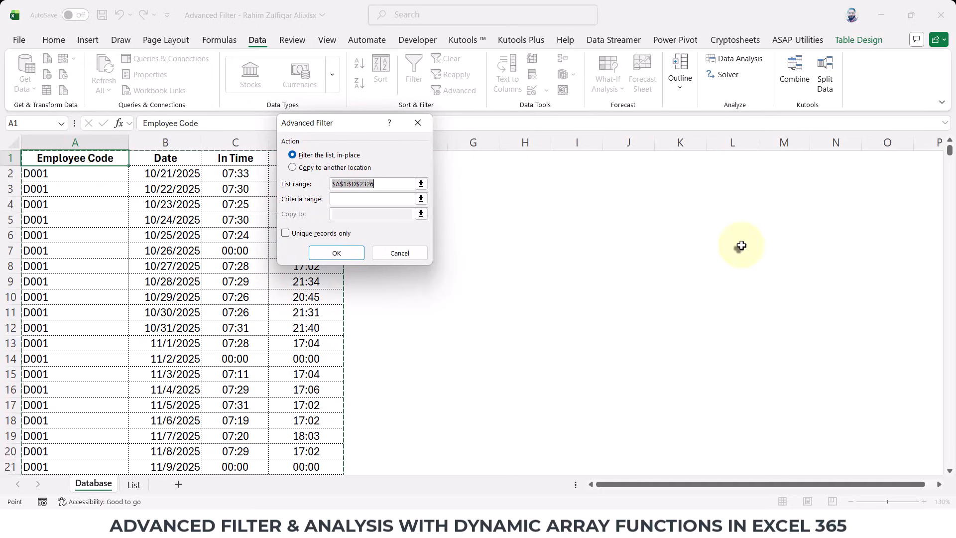
pyautogui.click(310, 169)
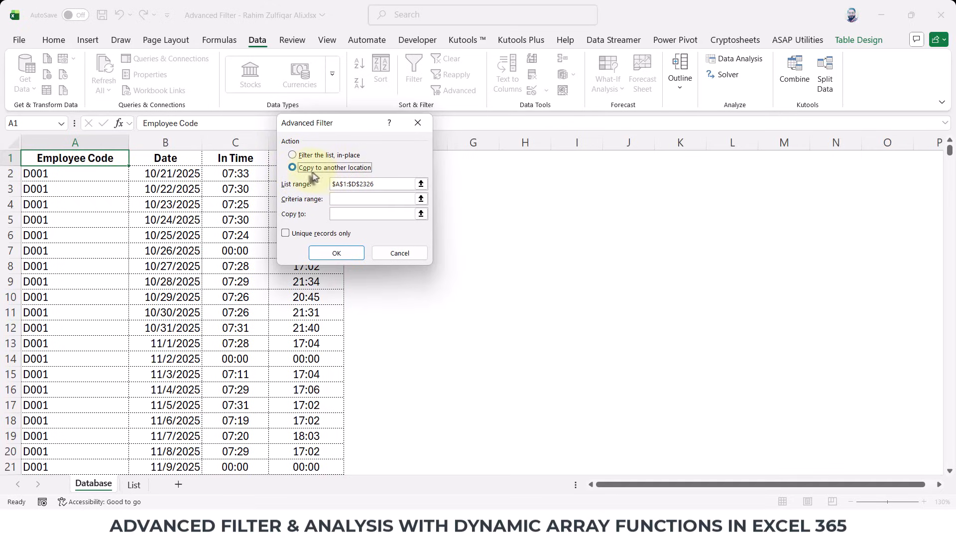
pyautogui.click(330, 155)
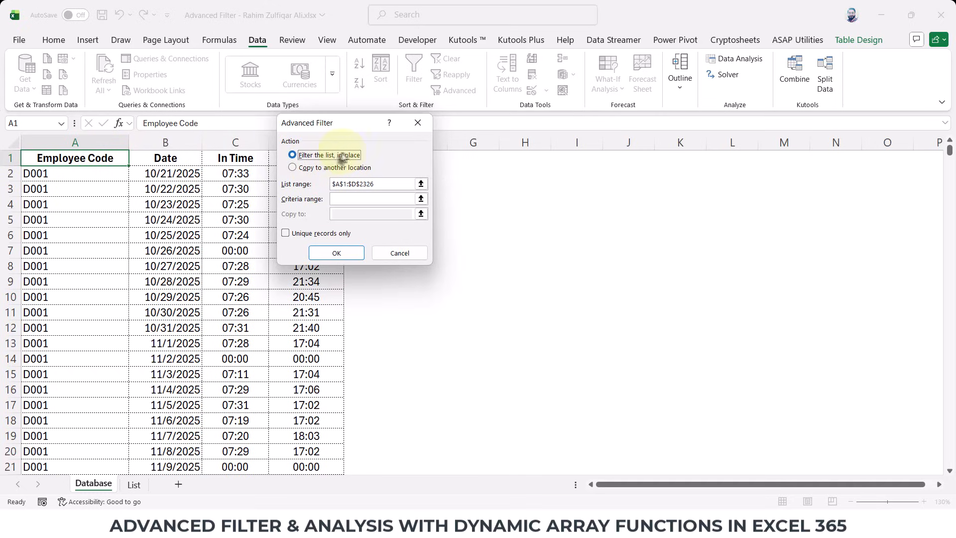
pyautogui.click(421, 184)
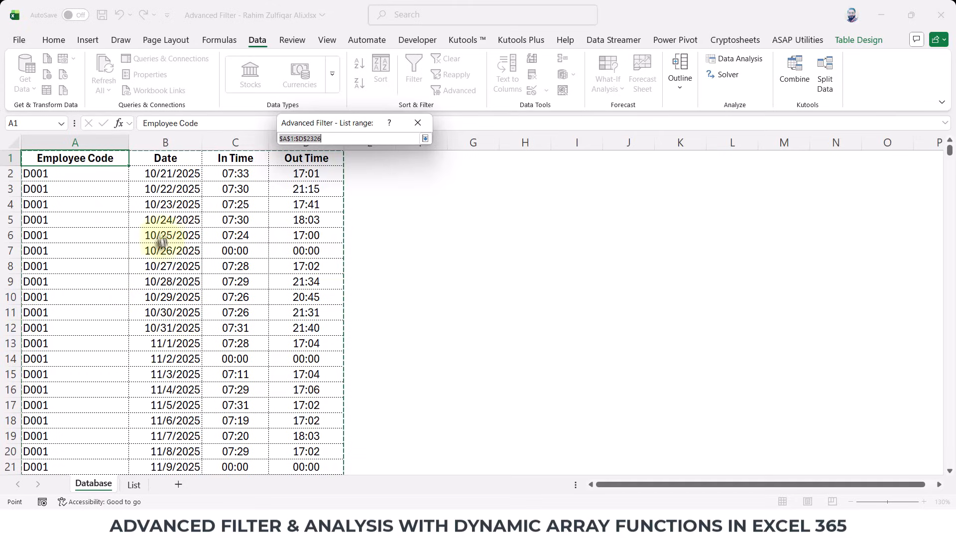
pyautogui.click(426, 140)
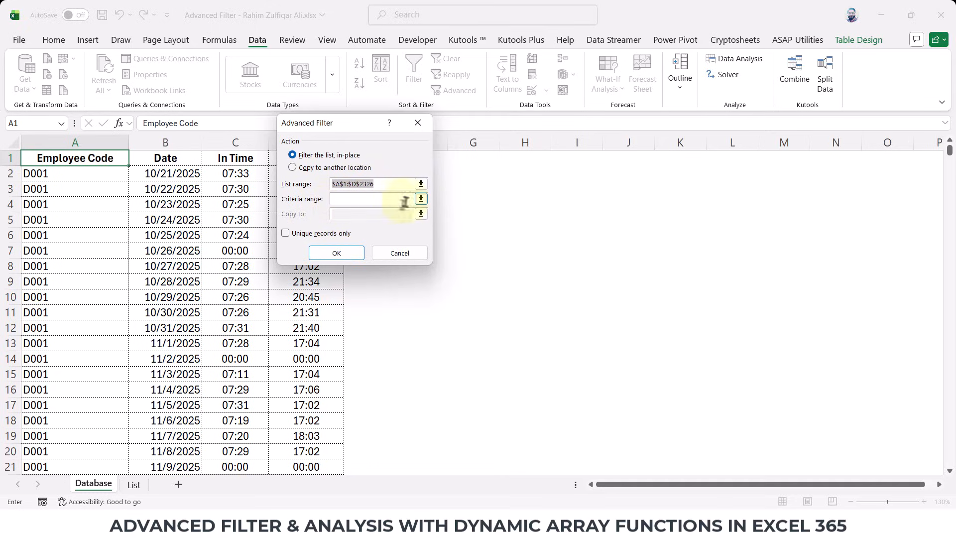
# Set the criteria range to the List sheet's full Employee Code column including its header, List[[#All],[Employee Code]], and apply the Advanced Filter
pyautogui.click(421, 199)
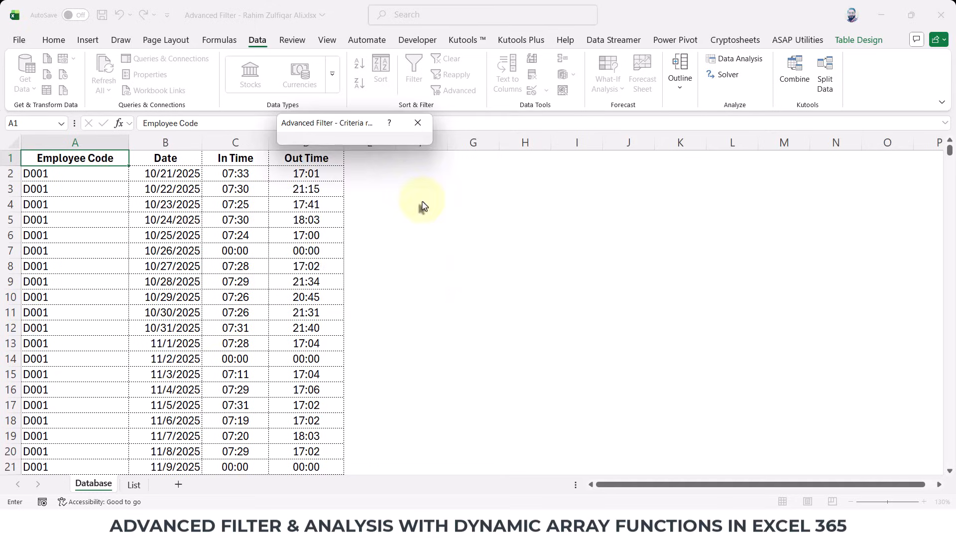
pyautogui.click(134, 484)
pyautogui.click(144, 277)
pyautogui.hotkey('ctrl', 'Up')
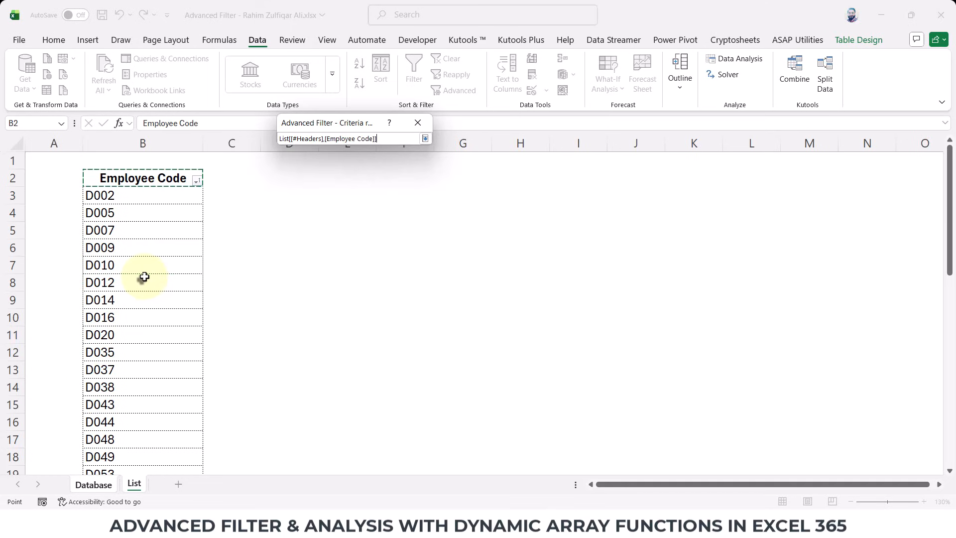
pyautogui.hotkey('ctrl', 'shift', 'Down')
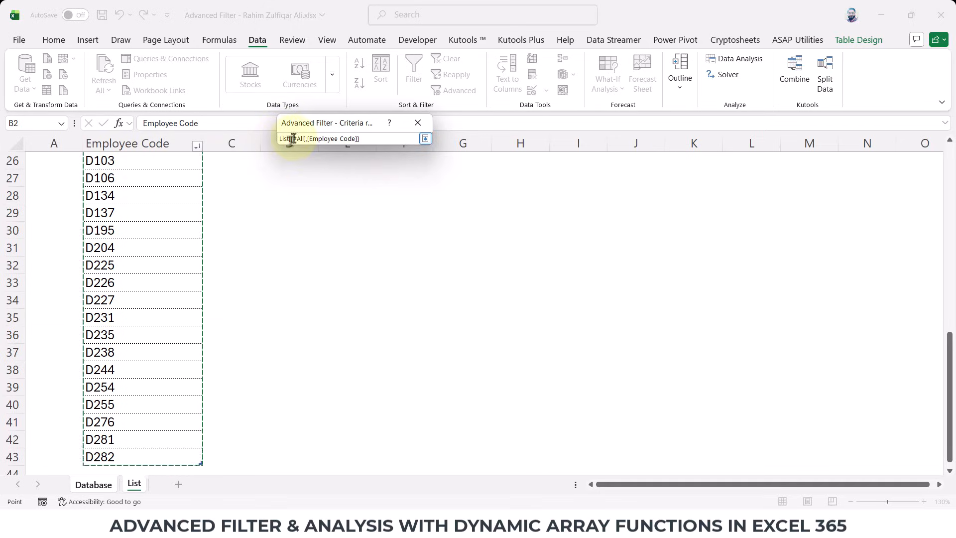
pyautogui.click(425, 139)
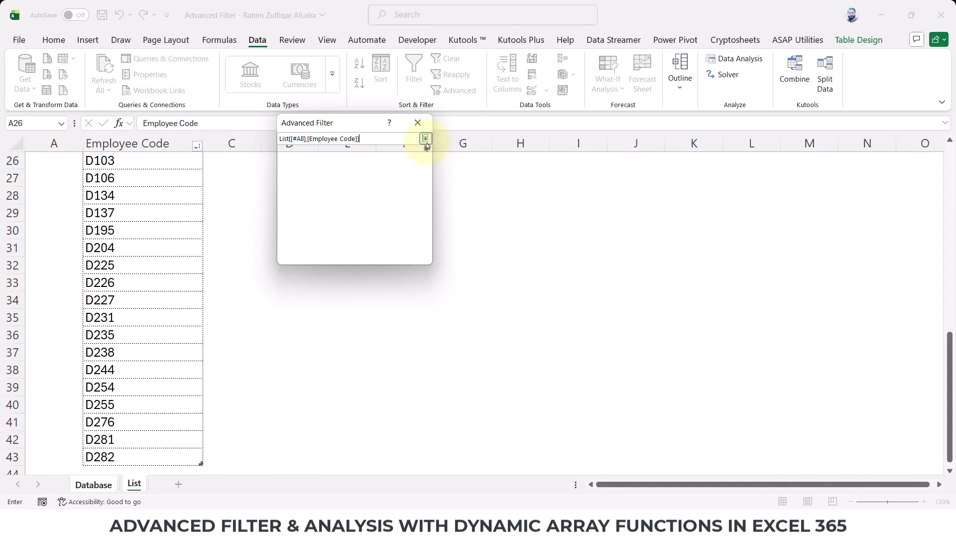
pyautogui.click(352, 254)
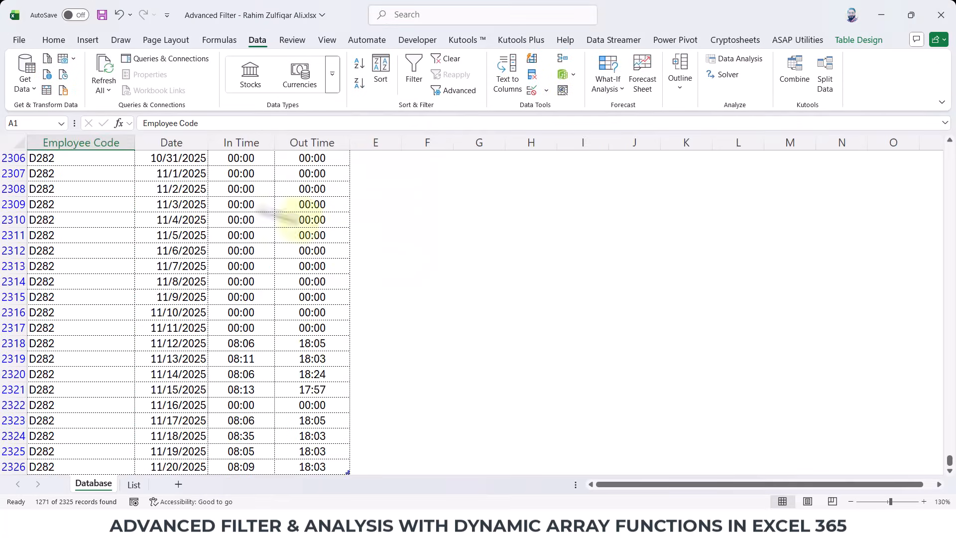
# Compare the first filtered records on the Database sheet with the opening employee codes on the List sheet
pyautogui.scroll(15, 254, 207)
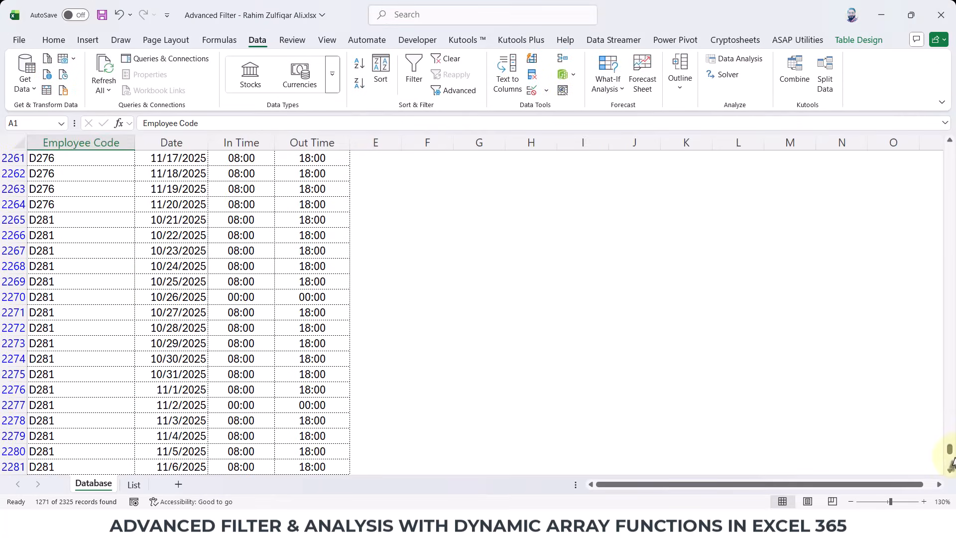
pyautogui.moveTo(949, 450); pyautogui.dragTo(949, 147)
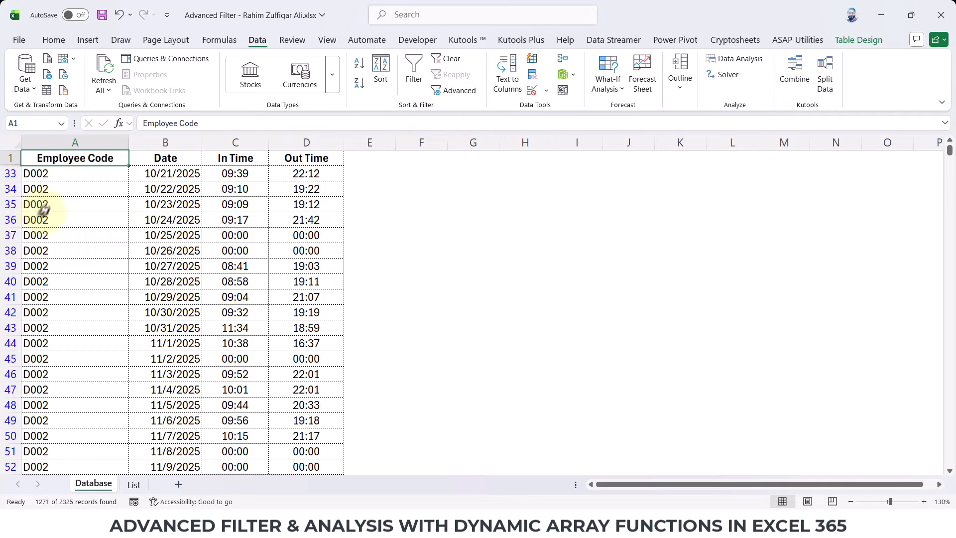
pyautogui.click(60, 173)
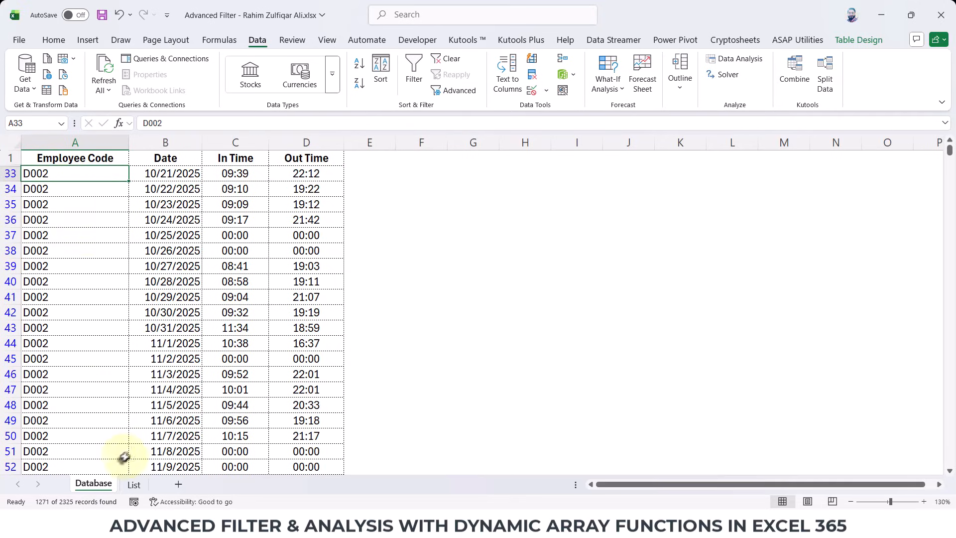
pyautogui.click(131, 484)
pyautogui.click(145, 306)
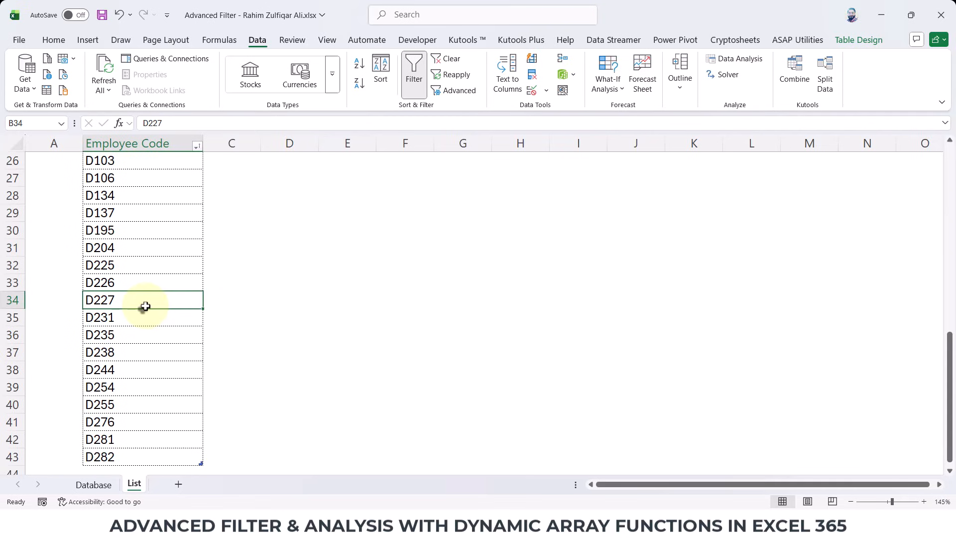
pyautogui.hotkey('ctrl', 'Up')
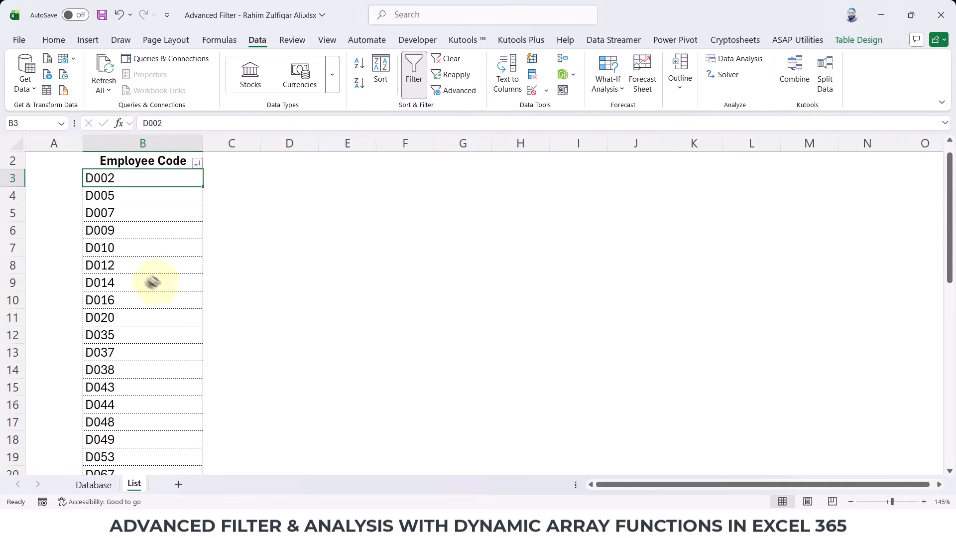
pyautogui.click(112, 195)
pyautogui.click(119, 217)
pyautogui.click(115, 233)
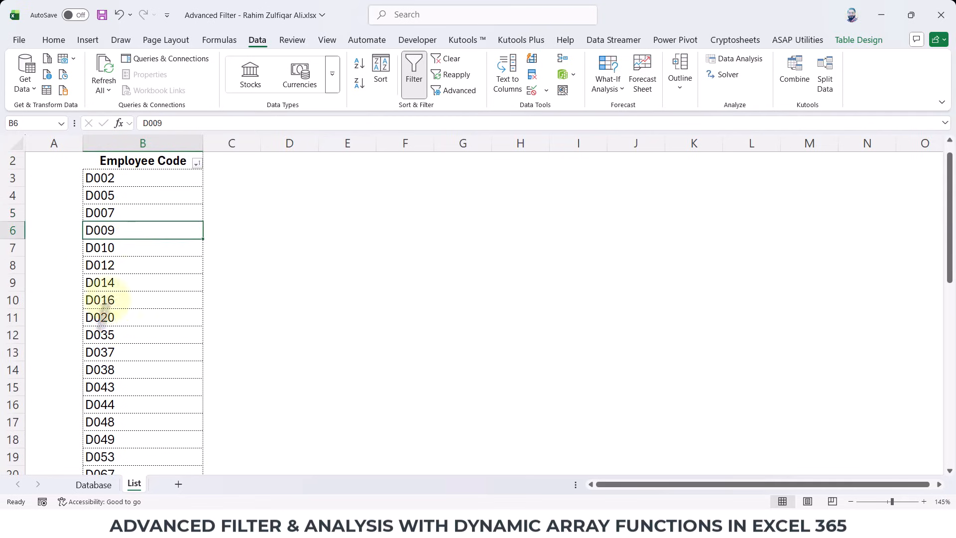
pyautogui.click(122, 250)
pyautogui.click(120, 270)
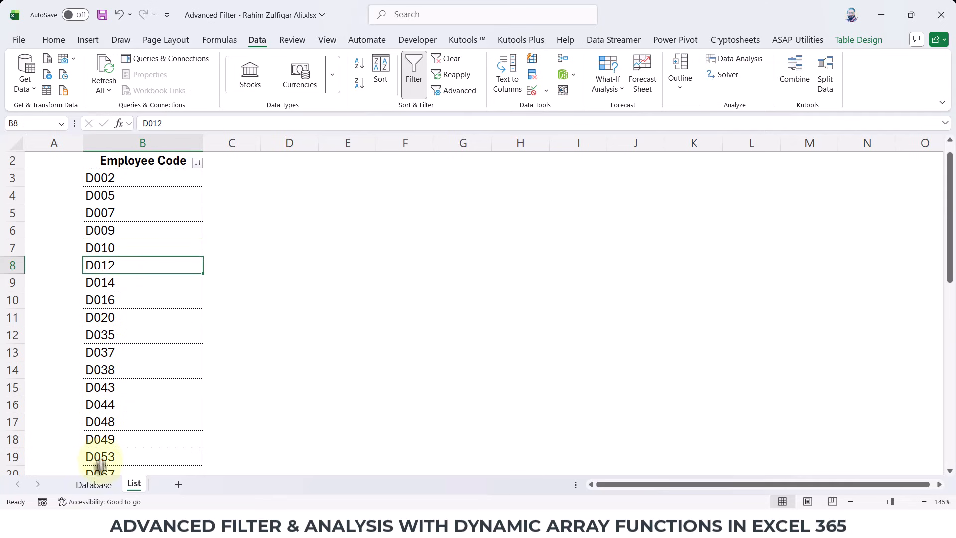
# Review the filtered Database records to see which employee codes they contain
pyautogui.click(93, 484)
pyautogui.scroll(-8, 90, 273)
pyautogui.scroll(-20, 90, 273)
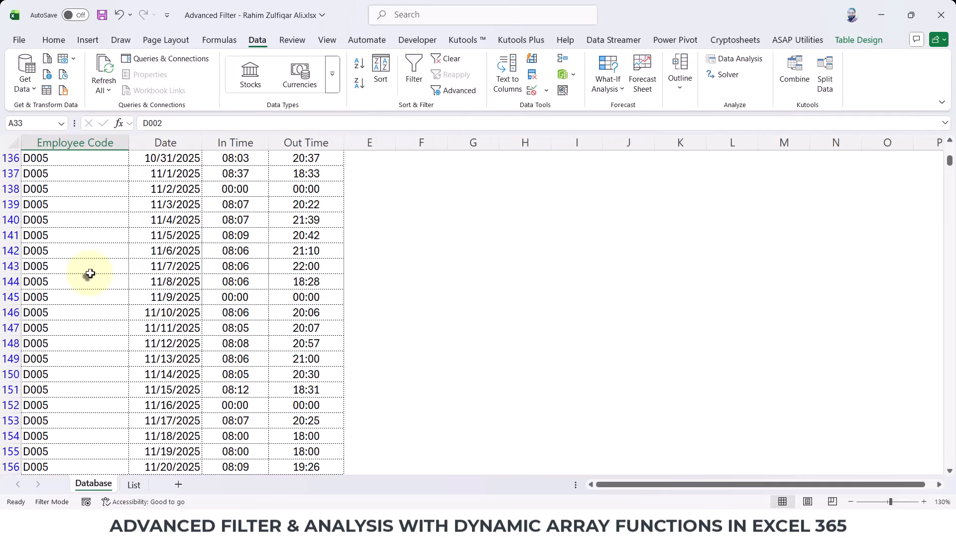
pyautogui.scroll(-12, 90, 274)
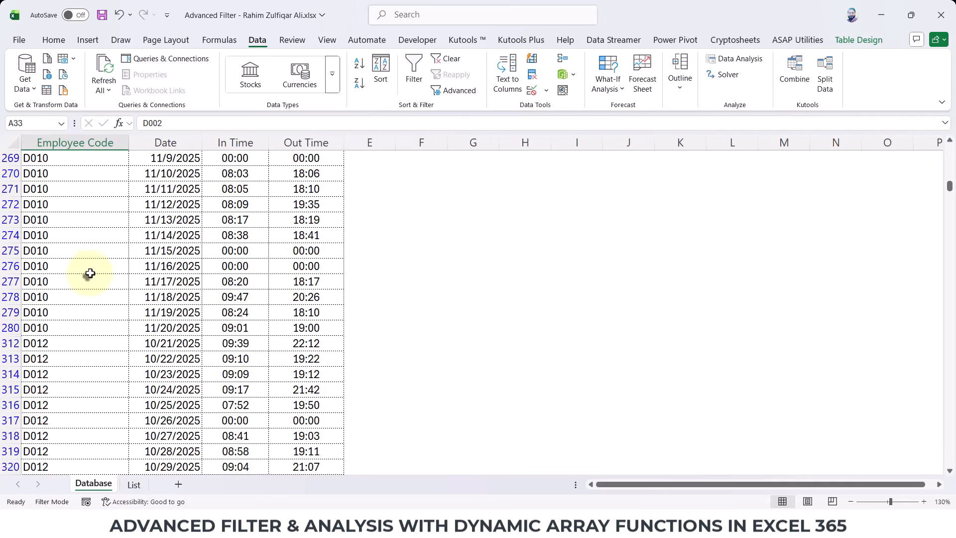
pyautogui.scroll(20, 90, 273)
pyautogui.scroll(20, 90, 273)
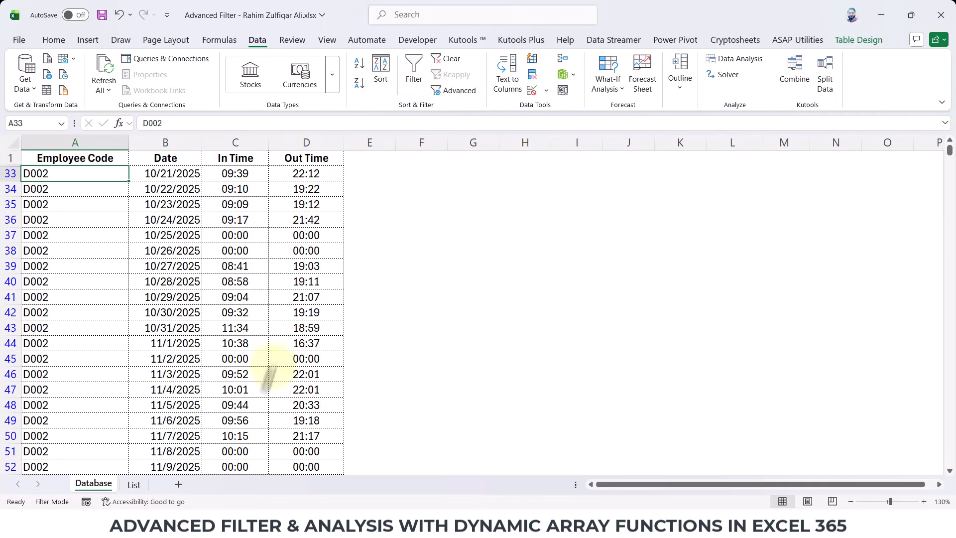
pyautogui.scroll(-7, 153, 346)
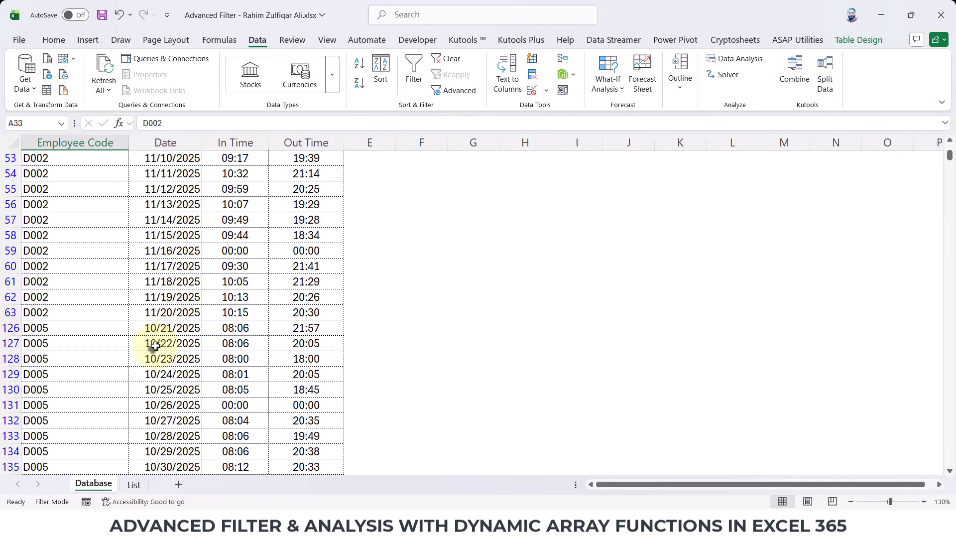
# Add employee code D001 in the first empty row below the List sheet's table
pyautogui.click(135, 485)
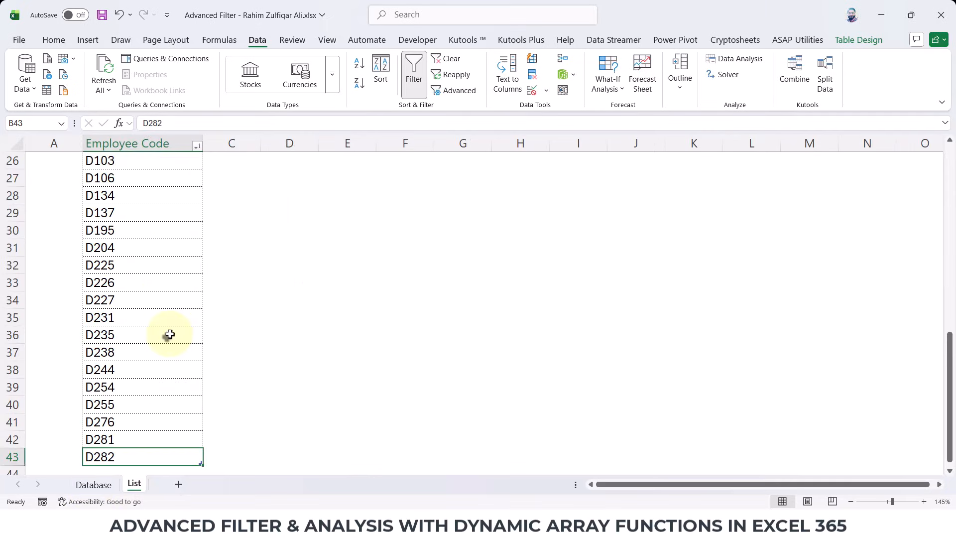
pyautogui.scroll(-1, 168, 335)
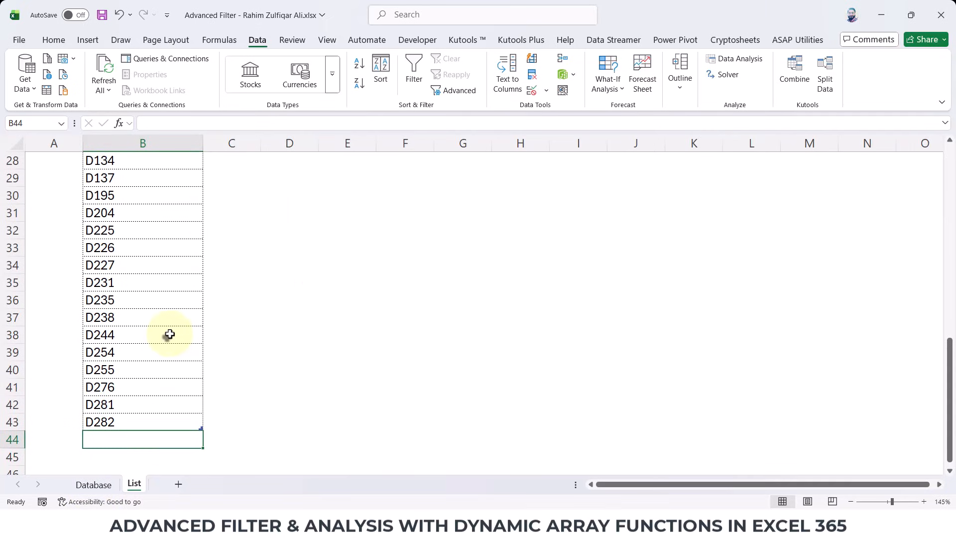
pyautogui.write('D')
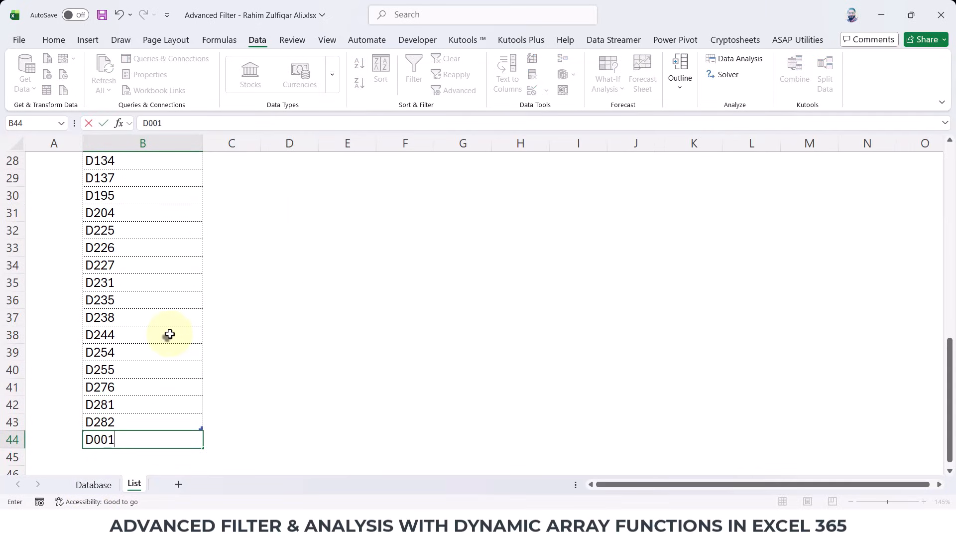
pyautogui.write('001')
pyautogui.press('Return')
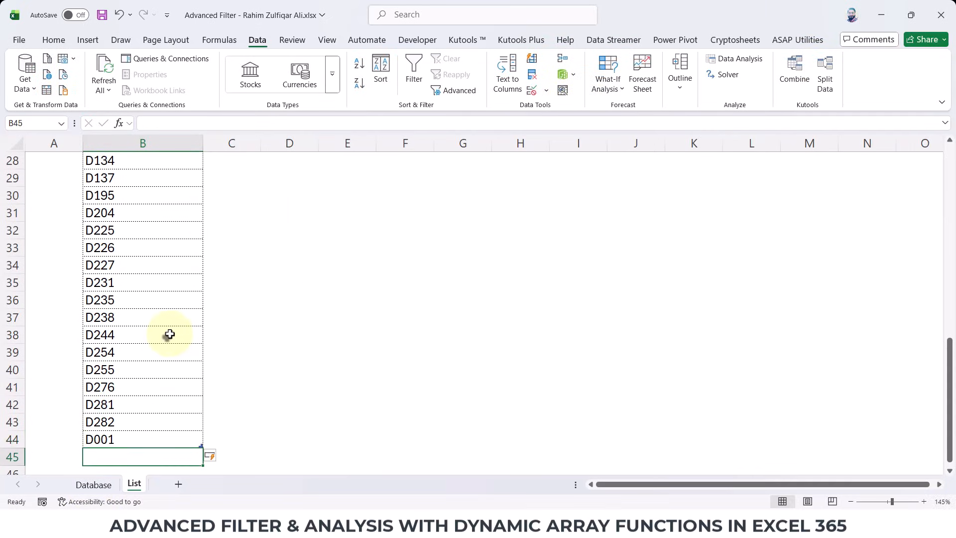
# Clear the existing filter on the Database sheet and select the Employee Code header in A1
pyautogui.click(106, 482)
pyautogui.click(63, 215)
pyautogui.scroll(7, 64, 216)
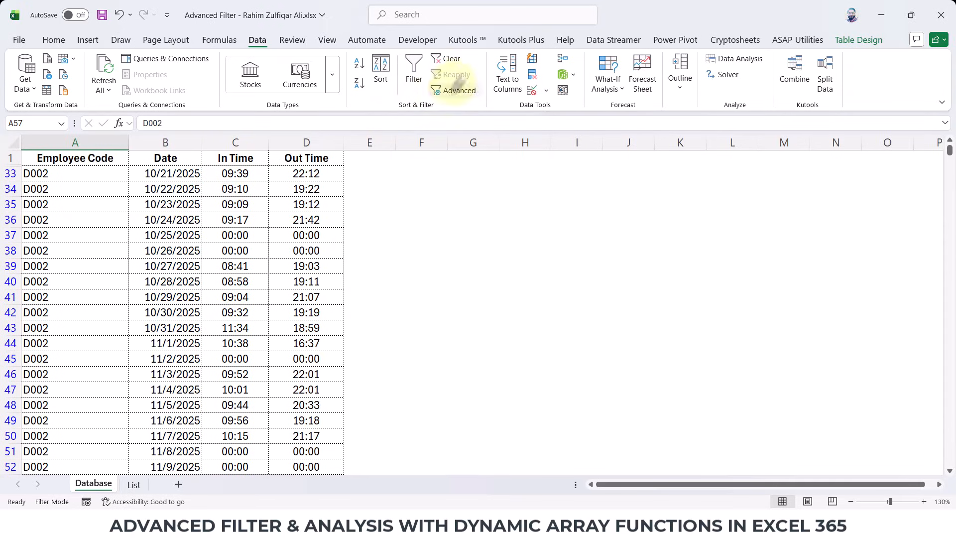
pyautogui.click(452, 60)
pyautogui.click(78, 178)
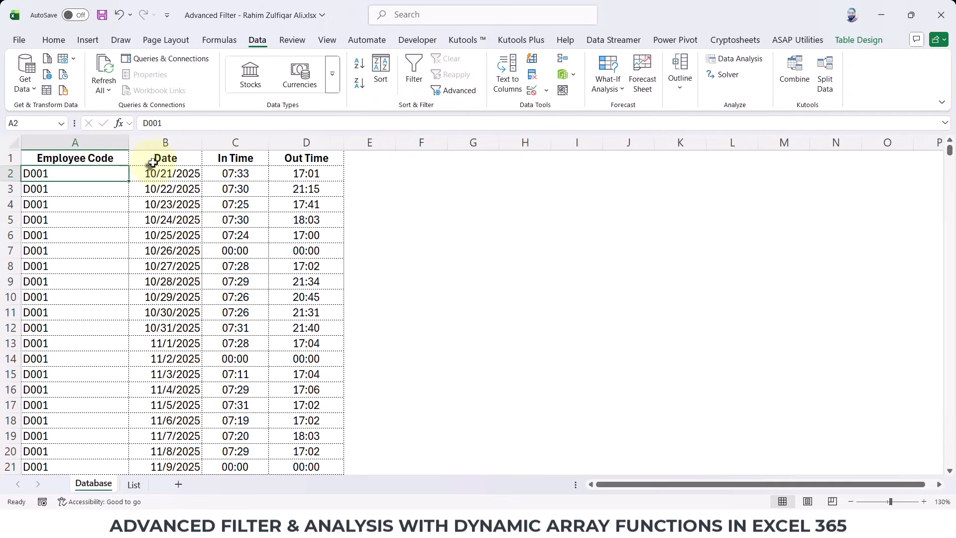
pyautogui.click(59, 160)
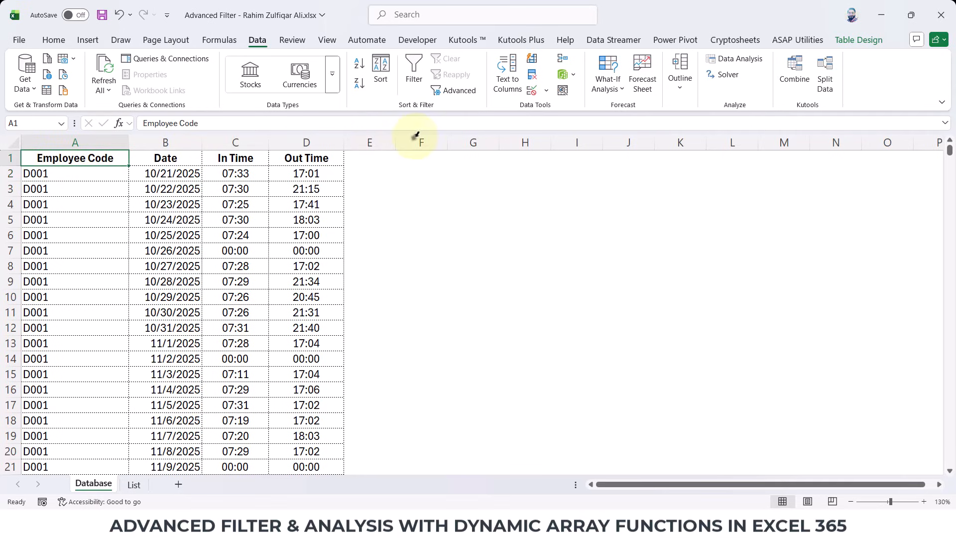
# Start an in-place Advanced Filter on the Database sheet with the whole table, Data[#All], as the list range
pyautogui.click(450, 91)
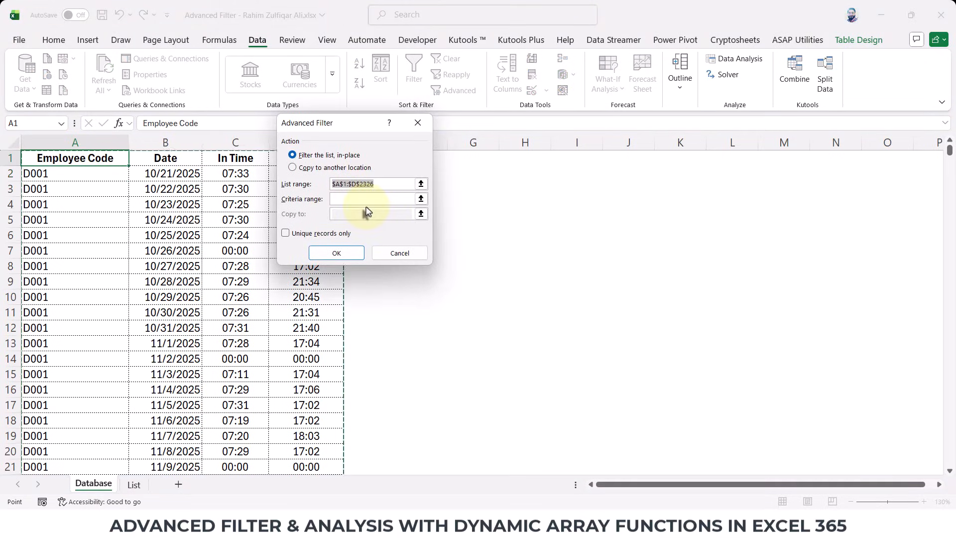
pyautogui.click(420, 184)
pyautogui.click(108, 156)
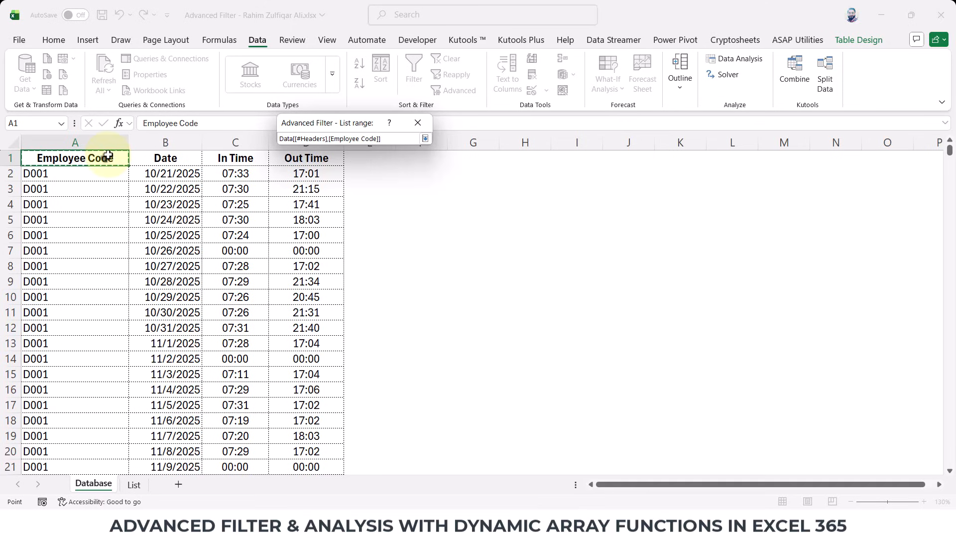
pyautogui.hotkey('ctrl', 'shift', 'Right')
pyautogui.hotkey('ctrl', 'shift', 'Down')
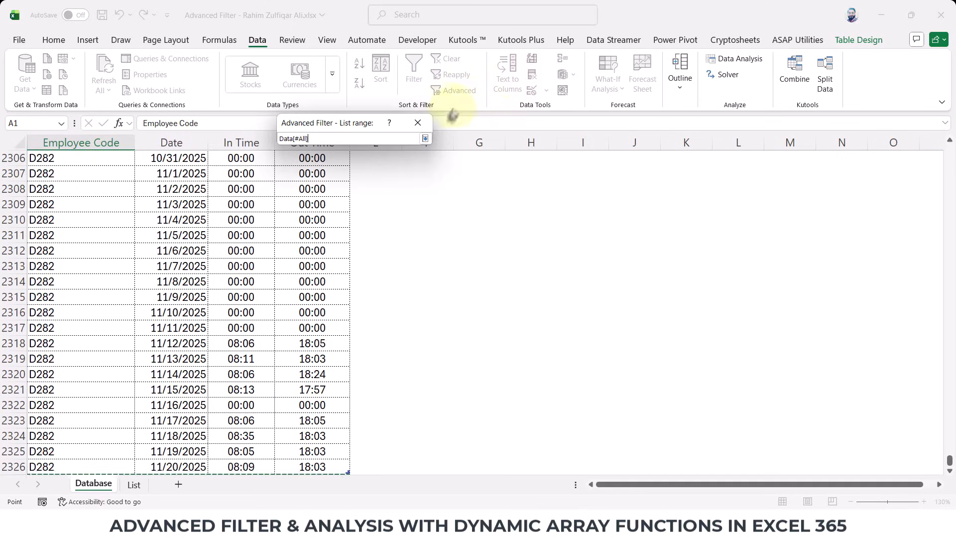
pyautogui.click(425, 138)
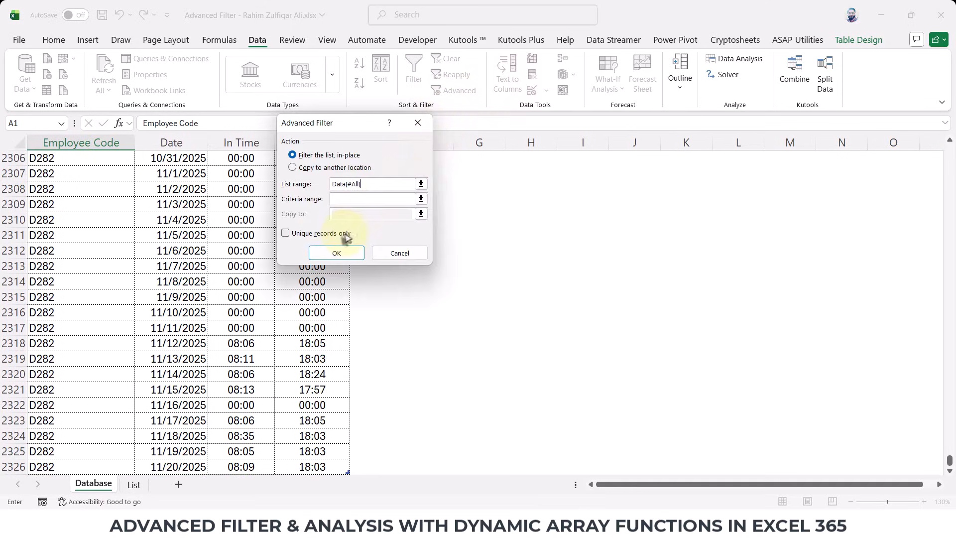
# Set the criteria range to the List sheet's extended column, List[[#All],[Employee Code]], and run the Advanced Filter
pyautogui.click(420, 199)
pyautogui.click(141, 485)
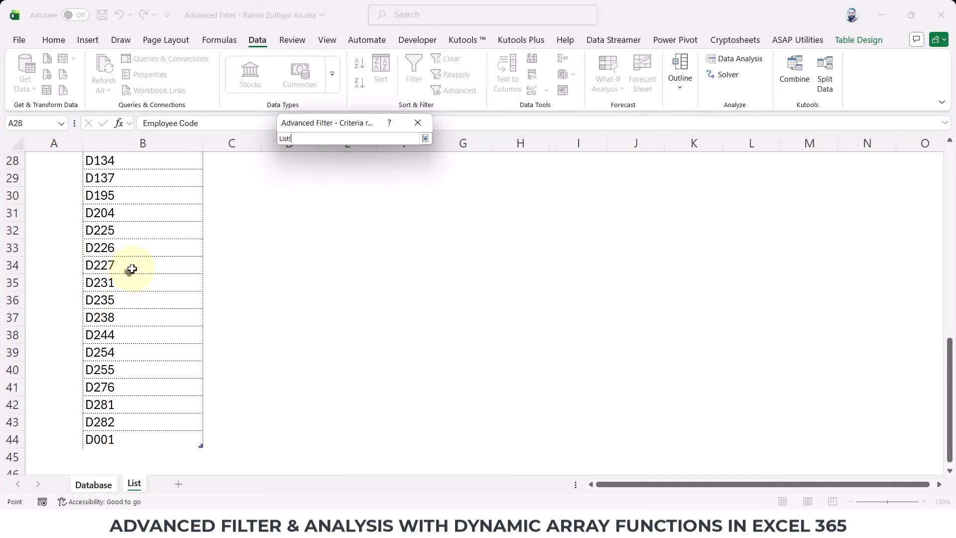
pyautogui.click(161, 253)
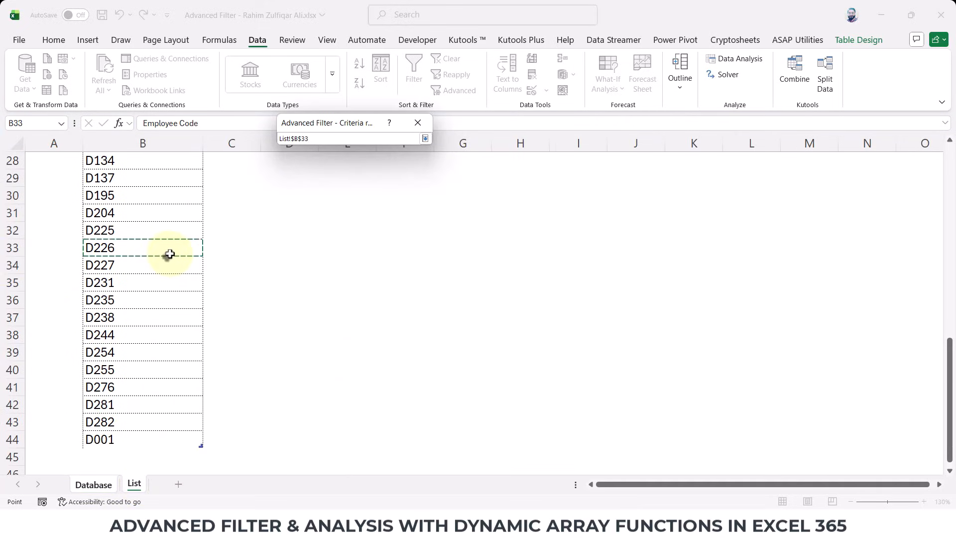
pyautogui.hotkey('ctrl', 'Up')
pyautogui.hotkey('ctrl', 'shift', 'Down')
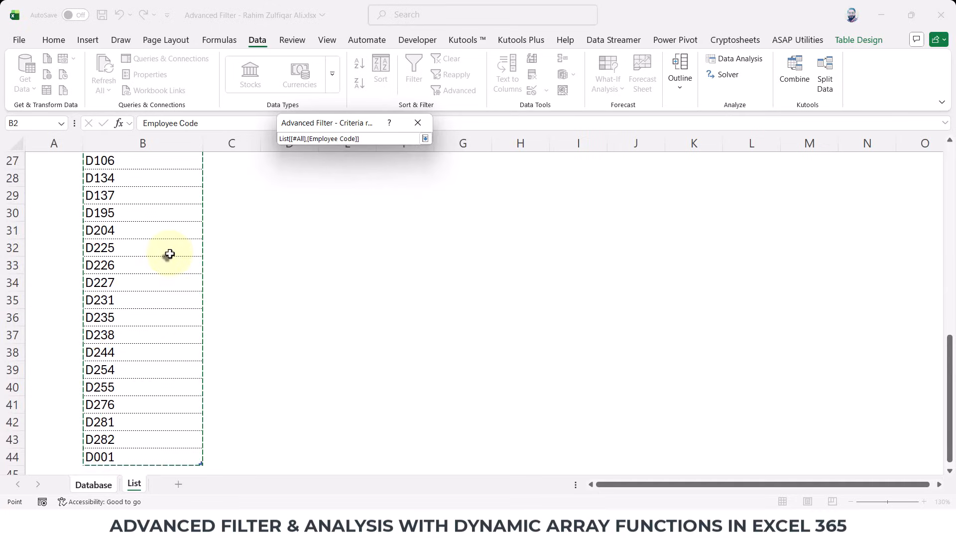
pyautogui.click(426, 139)
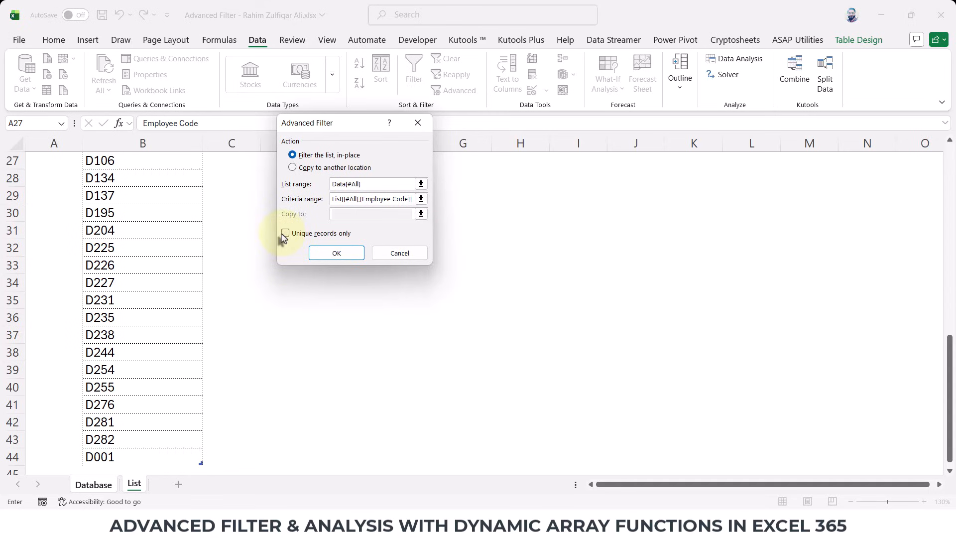
pyautogui.click(320, 254)
# Check the newly filtered Database records from the first row downwards for the employee codes included
pyautogui.scroll(8, 316, 251)
pyautogui.click(319, 251)
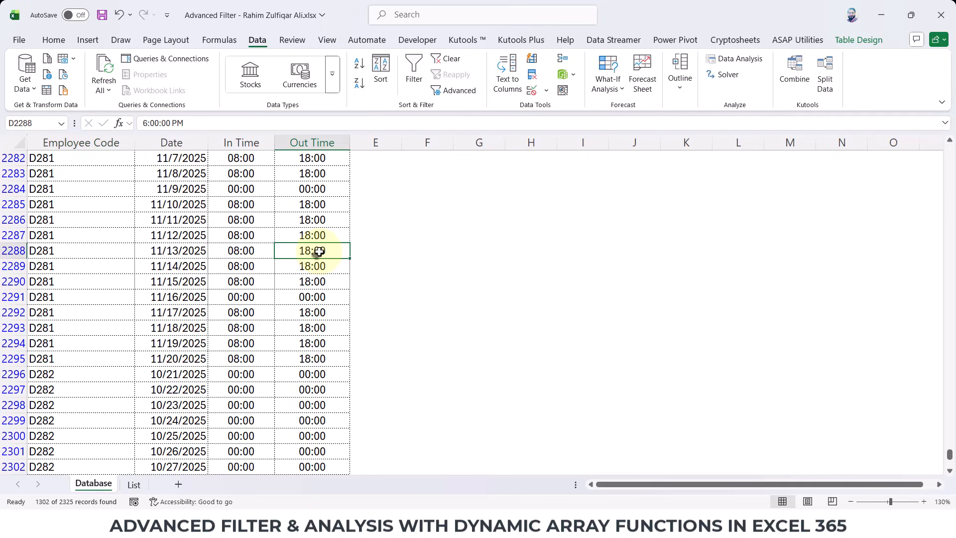
pyautogui.hotkey('ctrl', 'Up')
pyautogui.press('Down')
pyautogui.press('Left')
pyautogui.press('Left')
pyautogui.press('Left')
pyautogui.press('Down')
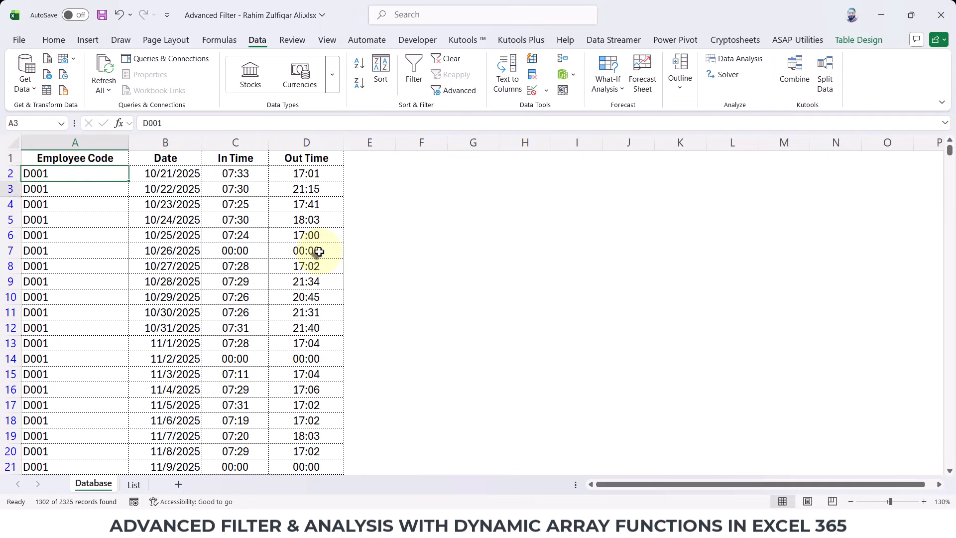
pyautogui.press('pagedown')
pyautogui.press('pagedown')
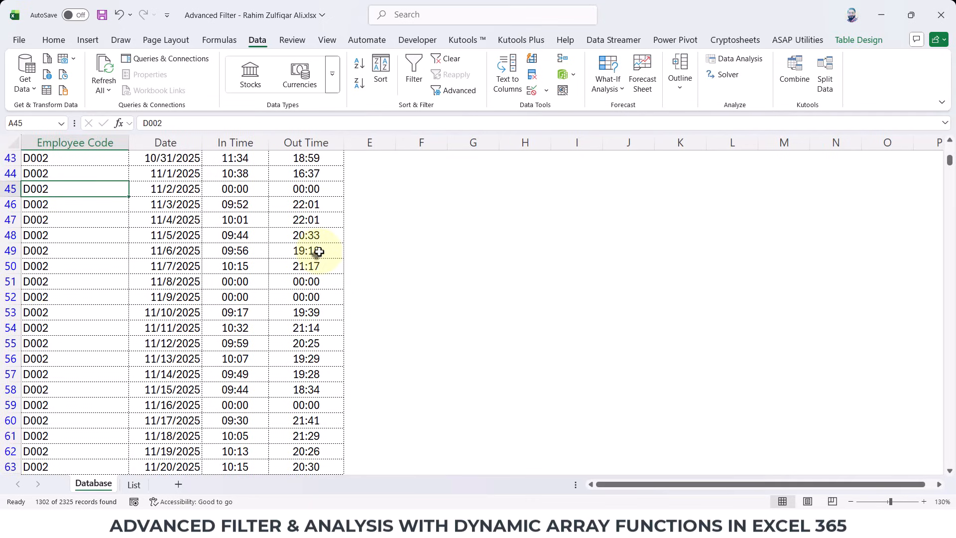
pyautogui.press('pagedown')
pyautogui.press('pagedown')
pyautogui.press('pagedown')
pyautogui.press('pagedown')
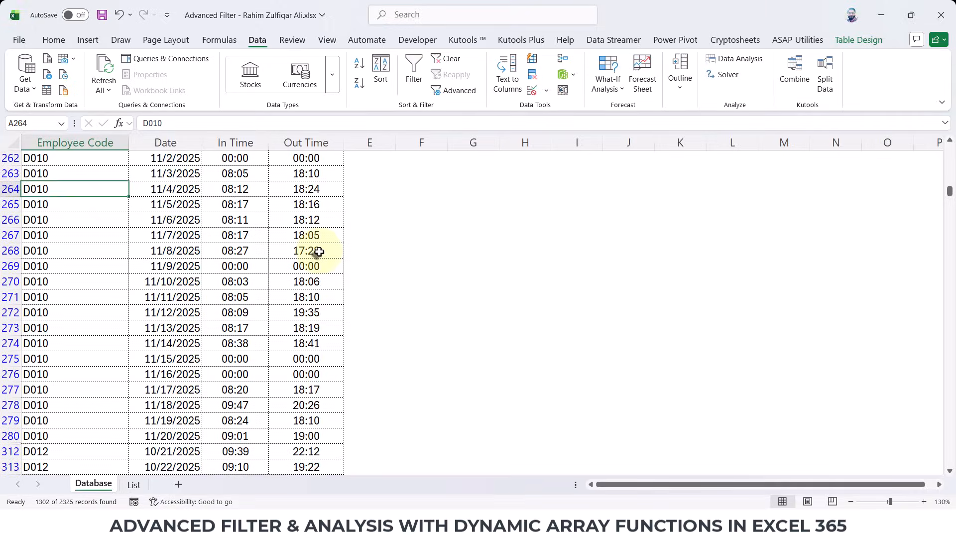
# Examine the end and start of the List sheet's code table, then go back over the filtered Database records
pyautogui.click(136, 484)
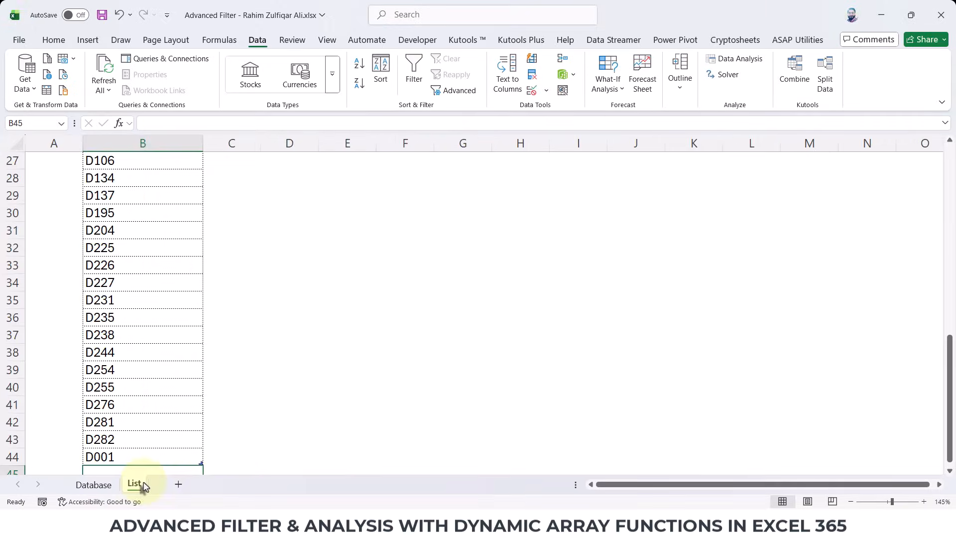
pyautogui.scroll(-3, 148, 422)
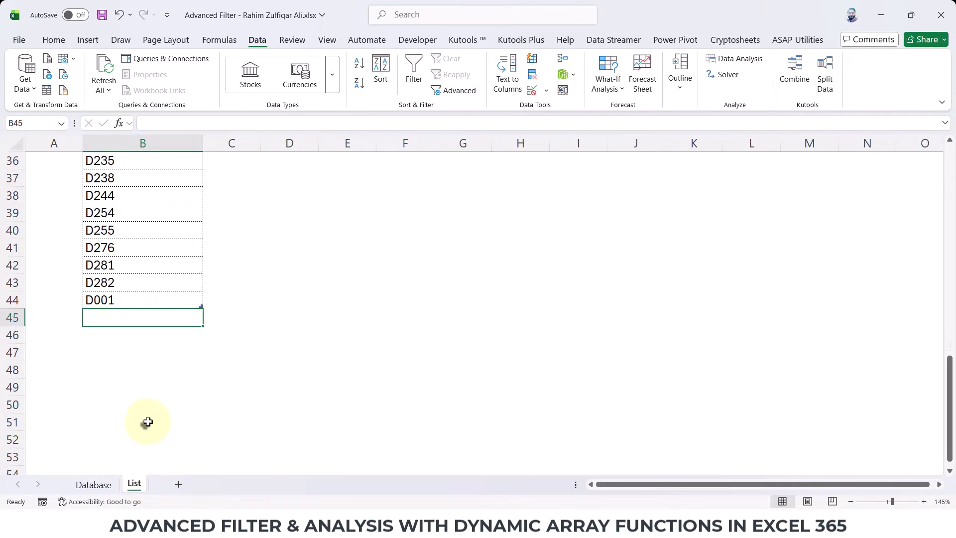
pyautogui.click(143, 296)
pyautogui.moveTo(130, 319); pyautogui.dragTo(132, 364)
pyautogui.click(126, 246)
pyautogui.scroll(14, 126, 247)
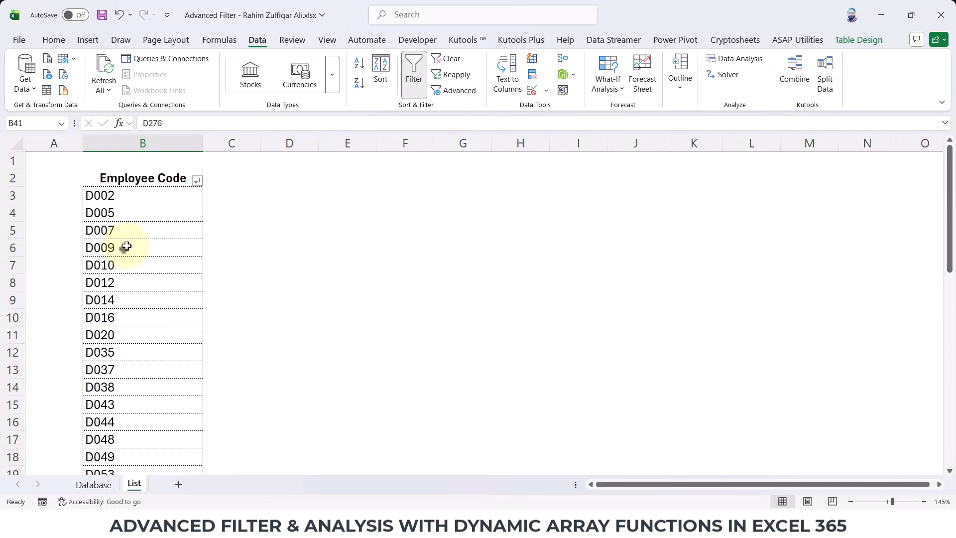
pyautogui.click(91, 485)
pyautogui.click(111, 249)
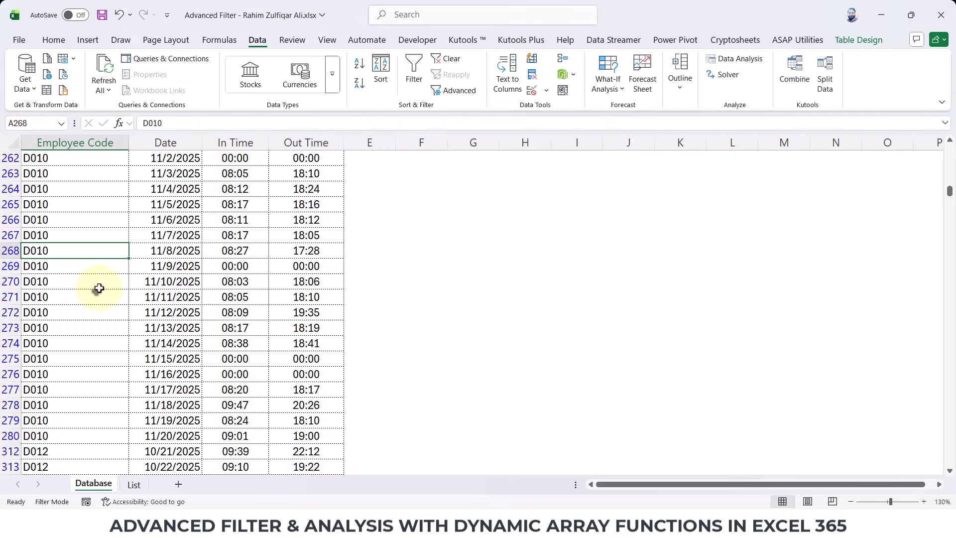
pyautogui.scroll(20, 98, 288)
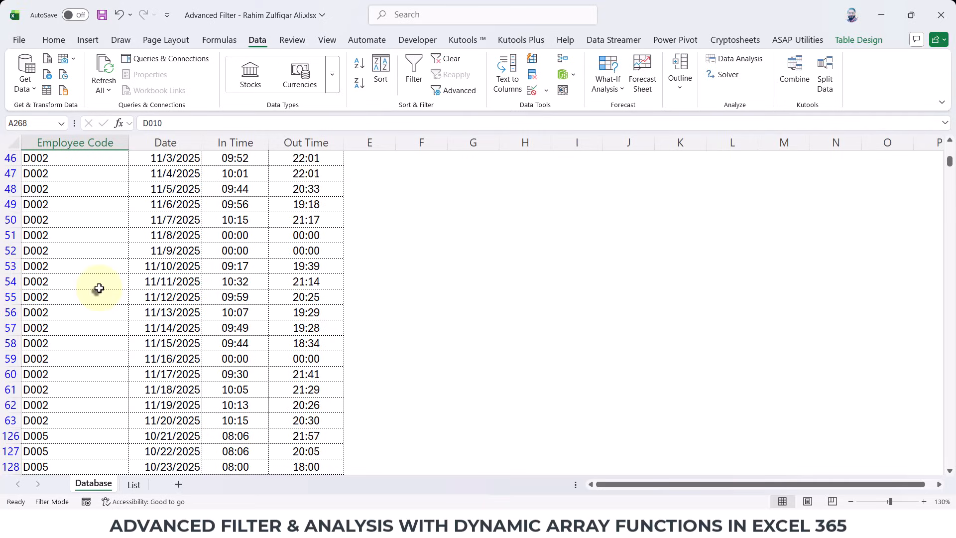
# Review the filtered Database records from the first rows against the List sheet and check the Employee Code header in A1
pyautogui.click(134, 484)
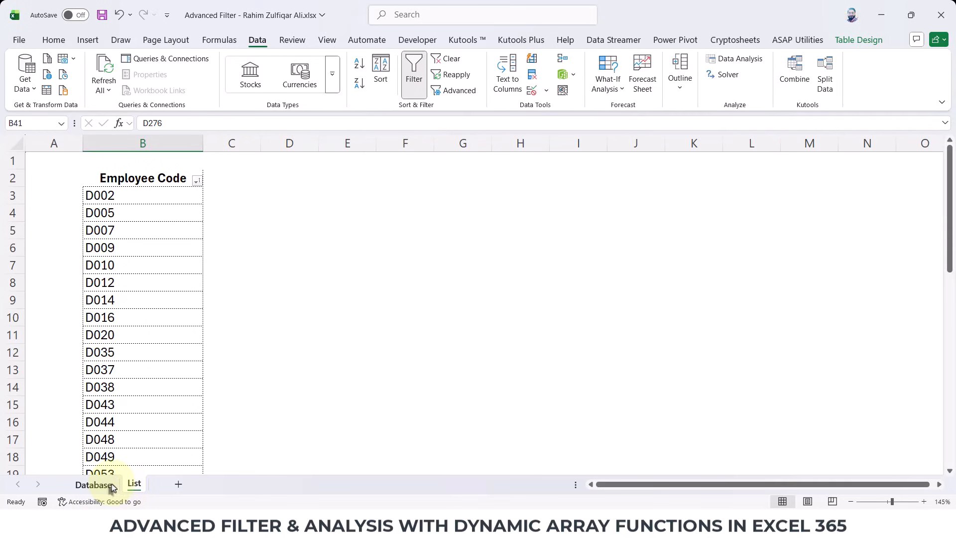
pyautogui.click(110, 487)
pyautogui.scroll(15, 154, 264)
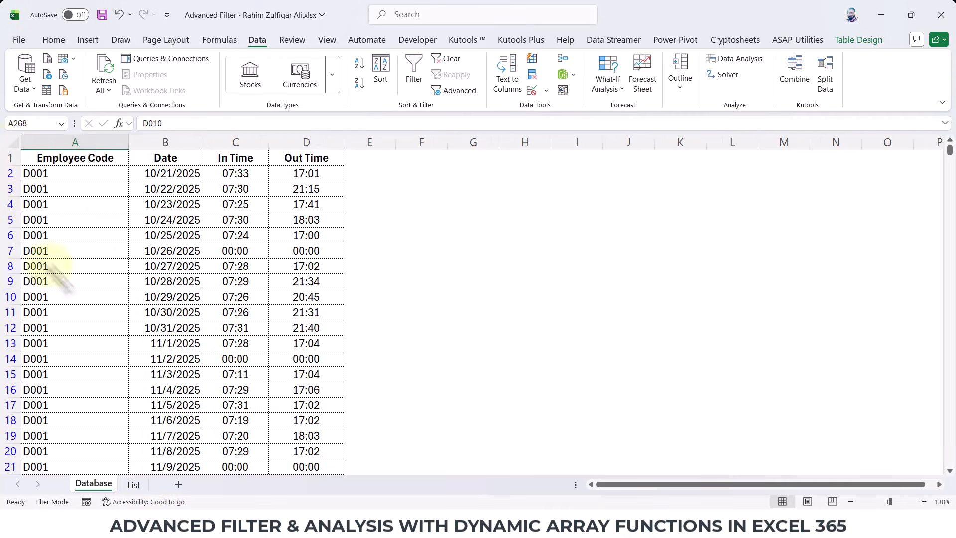
pyautogui.scroll(-16, 81, 300)
pyautogui.scroll(15, 81, 301)
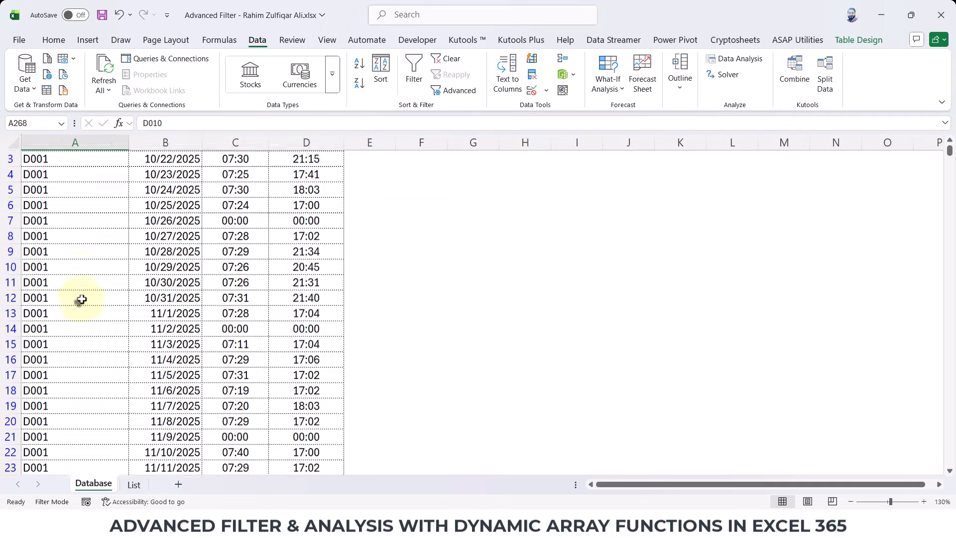
pyautogui.scroll(1, 81, 299)
pyautogui.click(109, 175)
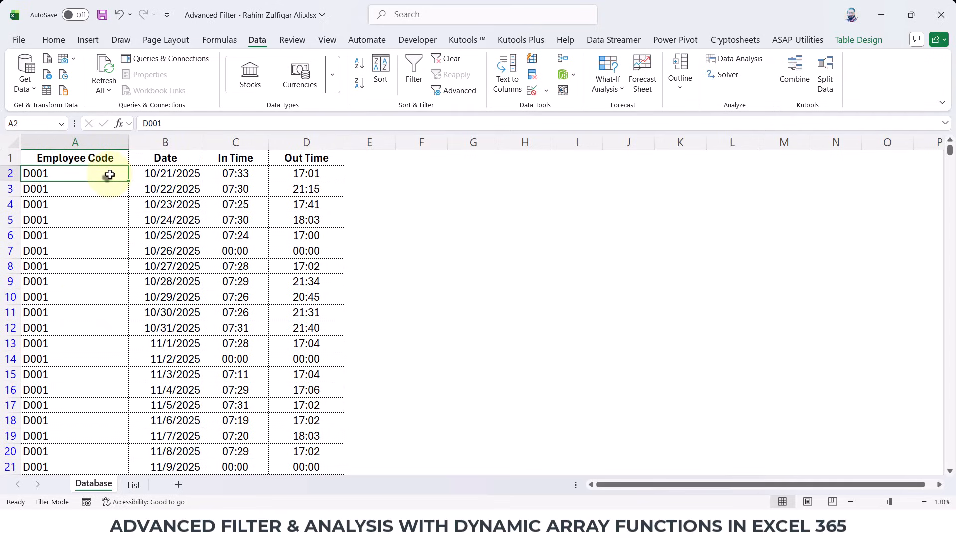
pyautogui.click(99, 158)
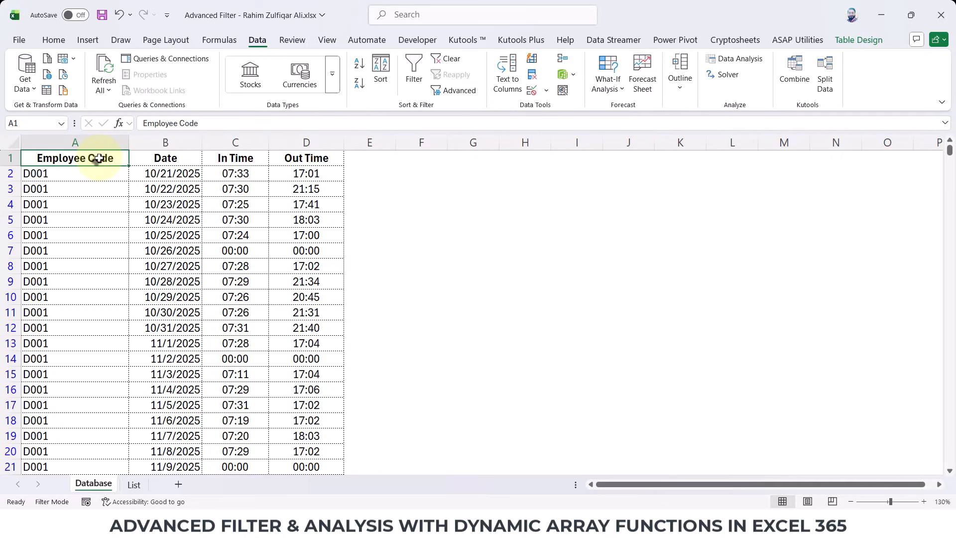
pyautogui.click(79, 194)
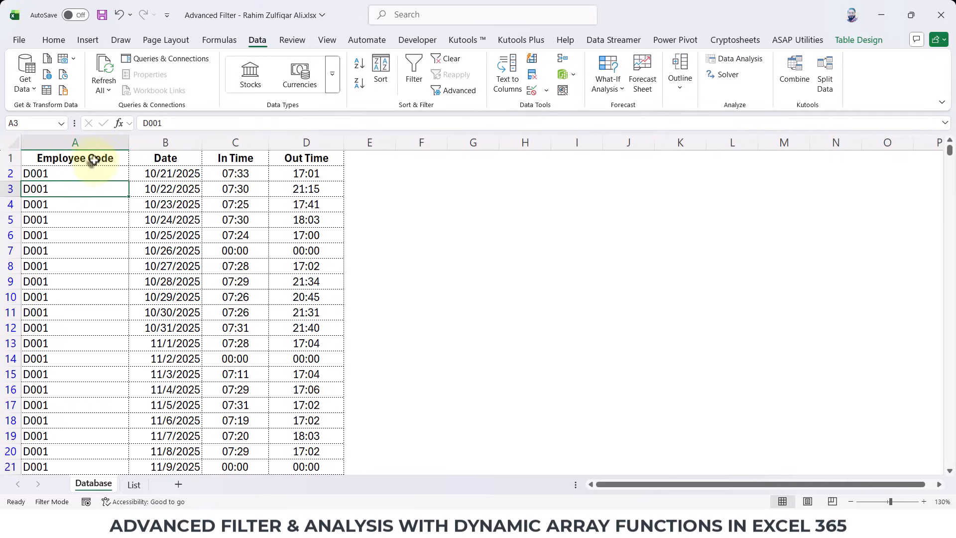
pyautogui.click(93, 159)
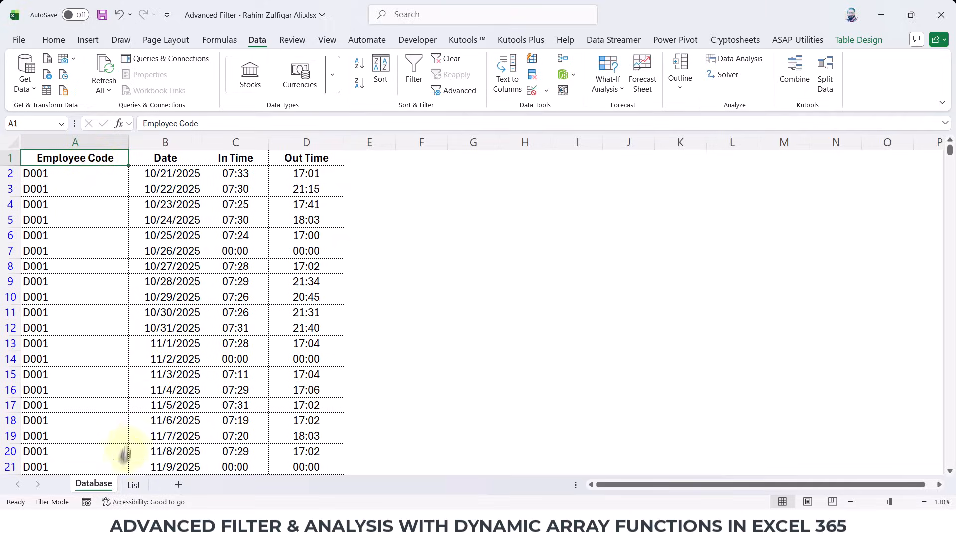
# Try replacing the Employee Code header in cell B2 of the List sheet with "List", and undo the change
pyautogui.click(130, 485)
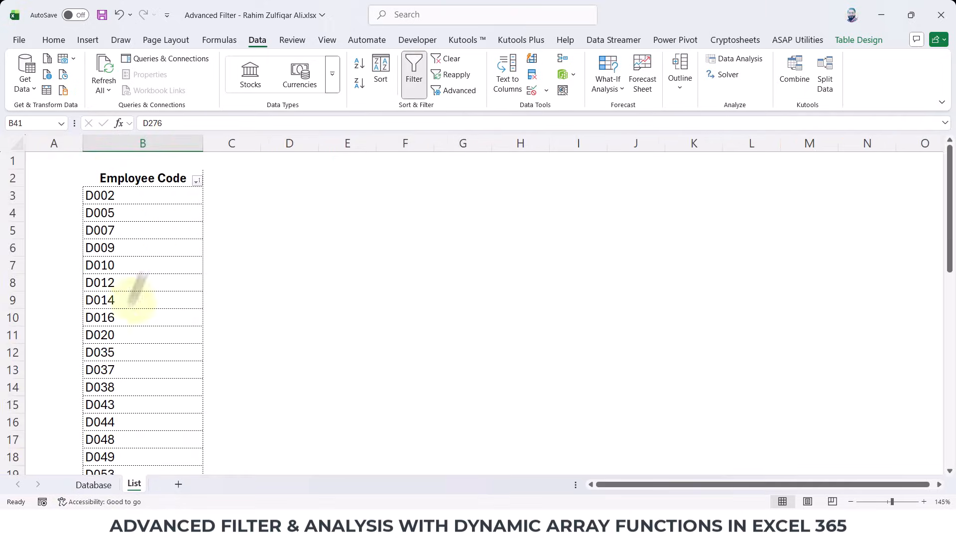
pyautogui.click(150, 182)
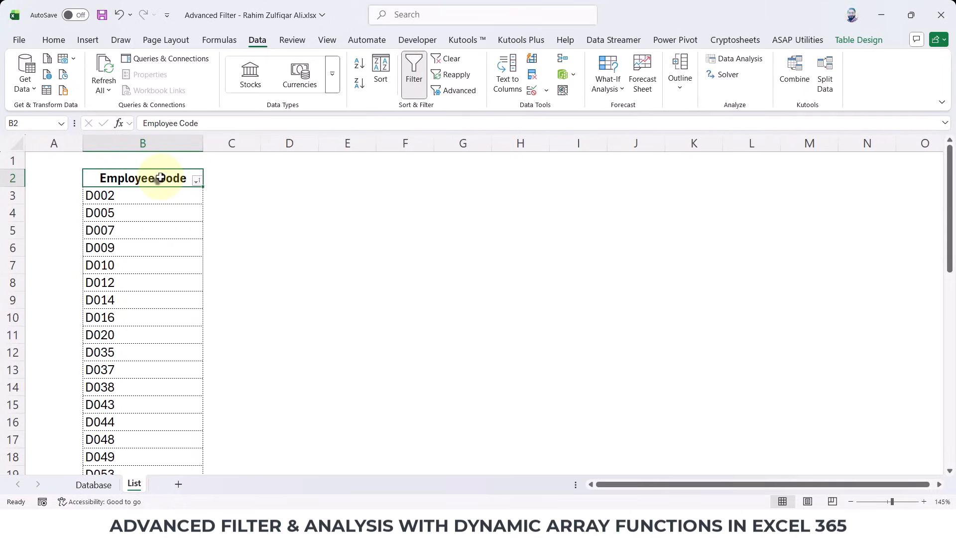
pyautogui.press('BackSpace')
pyautogui.press('BackSpace')
pyautogui.press('BackSpace')
pyautogui.press('BackSpace')
pyautogui.press('BackSpace')
pyautogui.press('BackSpace')
pyautogui.press('BackSpace')
pyautogui.press('BackSpace')
pyautogui.press('BackSpace')
pyautogui.press('BackSpace')
pyautogui.press('BackSpace')
pyautogui.press('BackSpace')
pyautogui.press('BackSpace')
pyautogui.write('List')
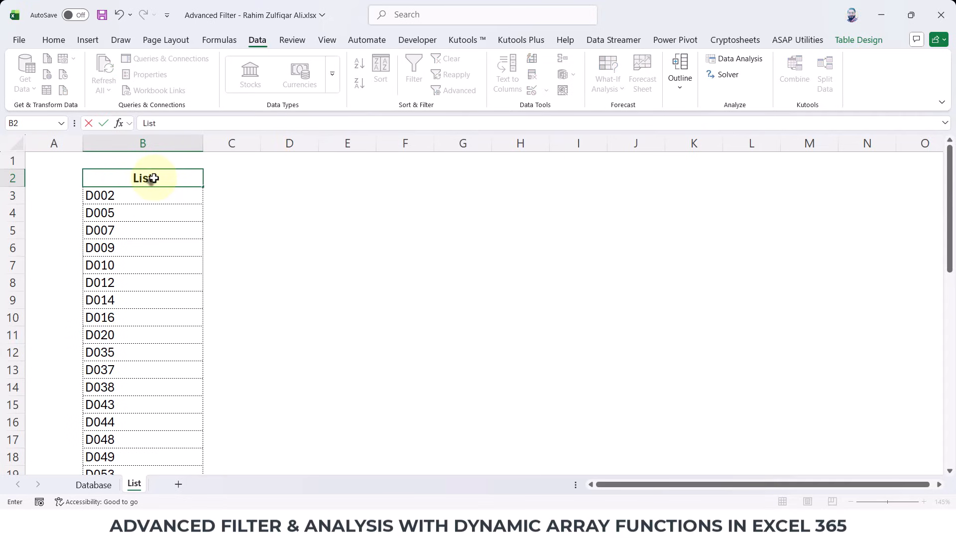
pyautogui.press('Return')
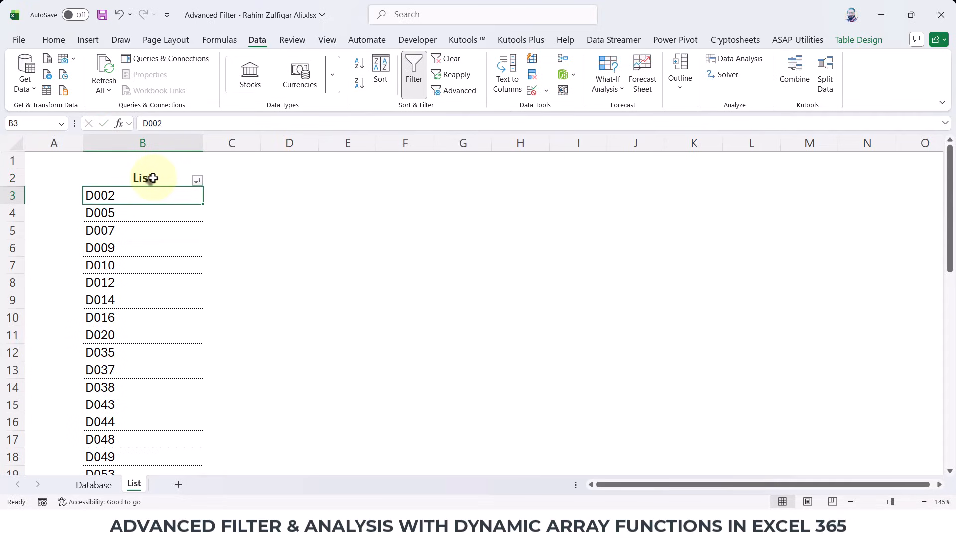
pyautogui.click(152, 178)
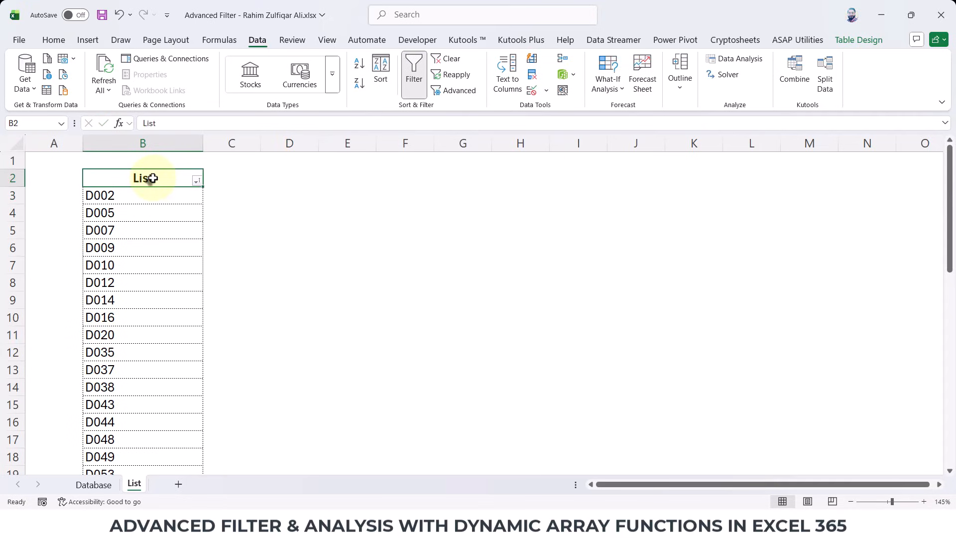
pyautogui.hotkey('ctrl', 'z')
# Look through the codes on the List sheet and compare its Employee Code header with the Database sheet's header
pyautogui.scroll(-6, 148, 248)
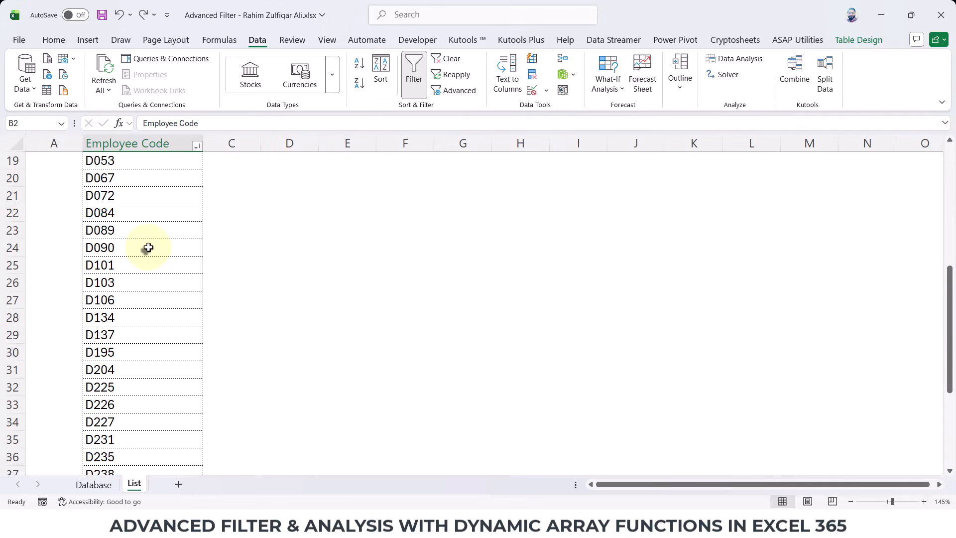
pyautogui.click(148, 247)
pyautogui.scroll(-6, 148, 248)
pyautogui.scroll(1, 149, 247)
pyautogui.scroll(11, 149, 247)
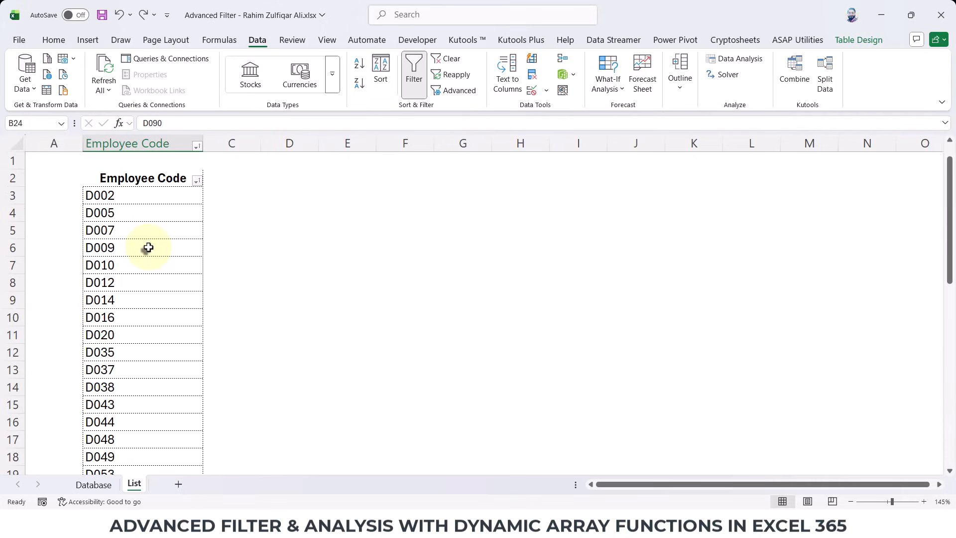
pyautogui.scroll(-8, 148, 247)
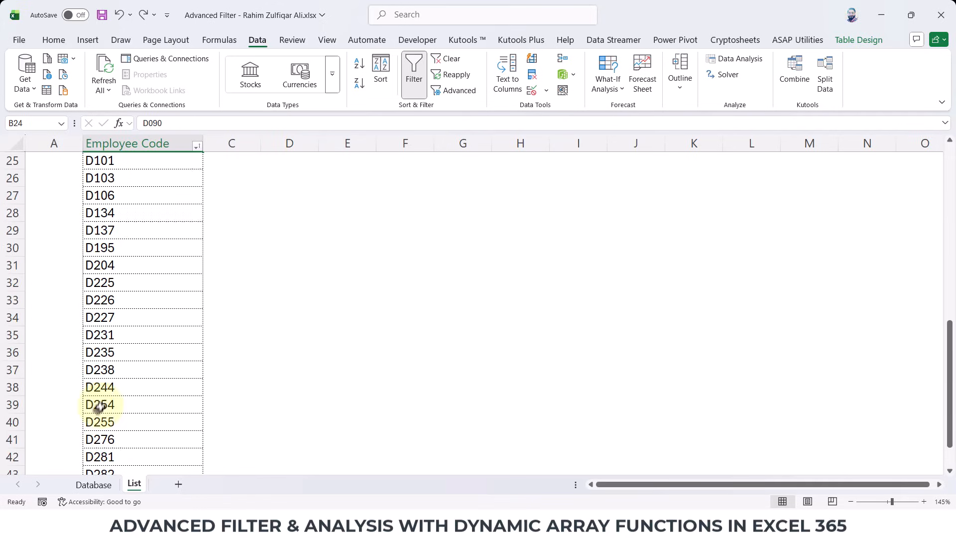
pyautogui.click(93, 485)
pyautogui.click(43, 297)
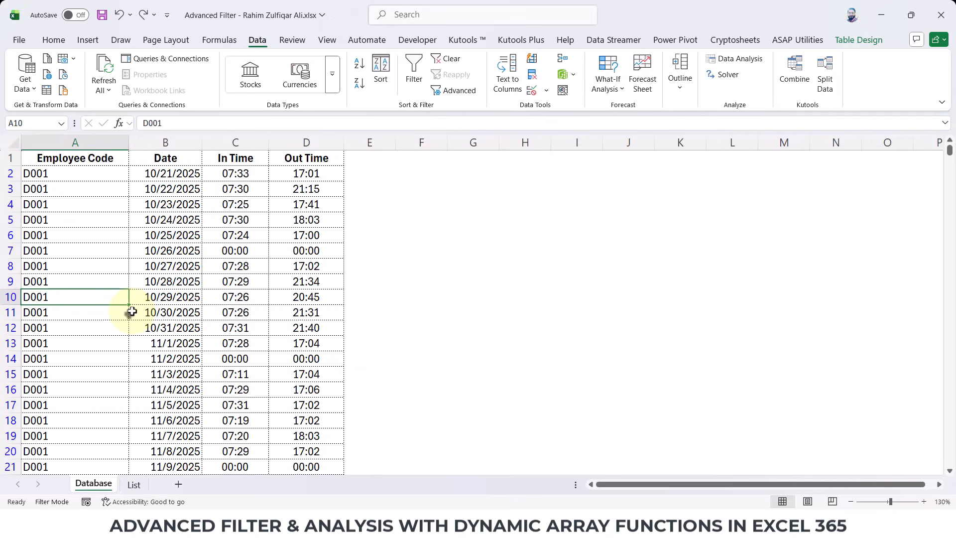
pyautogui.click(76, 159)
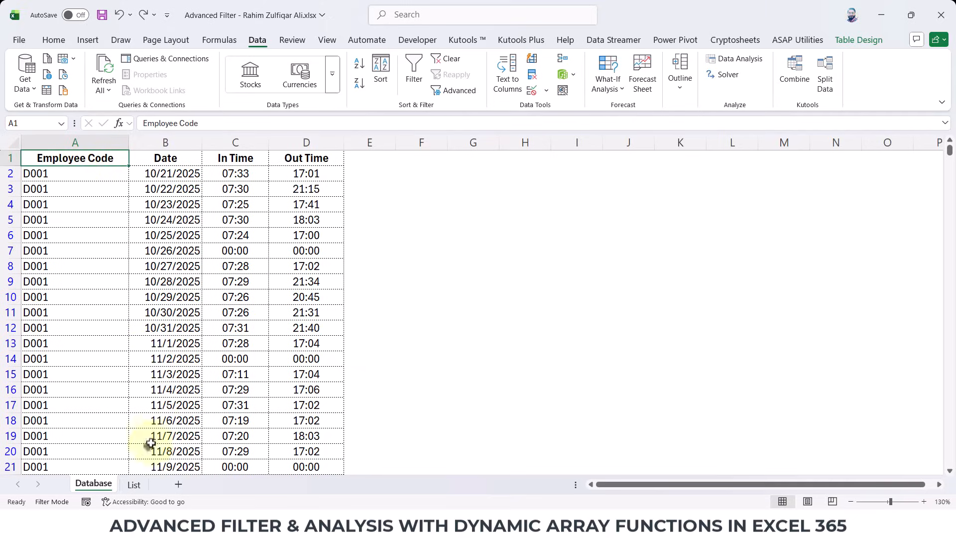
pyautogui.click(134, 484)
pyautogui.scroll(8, 141, 161)
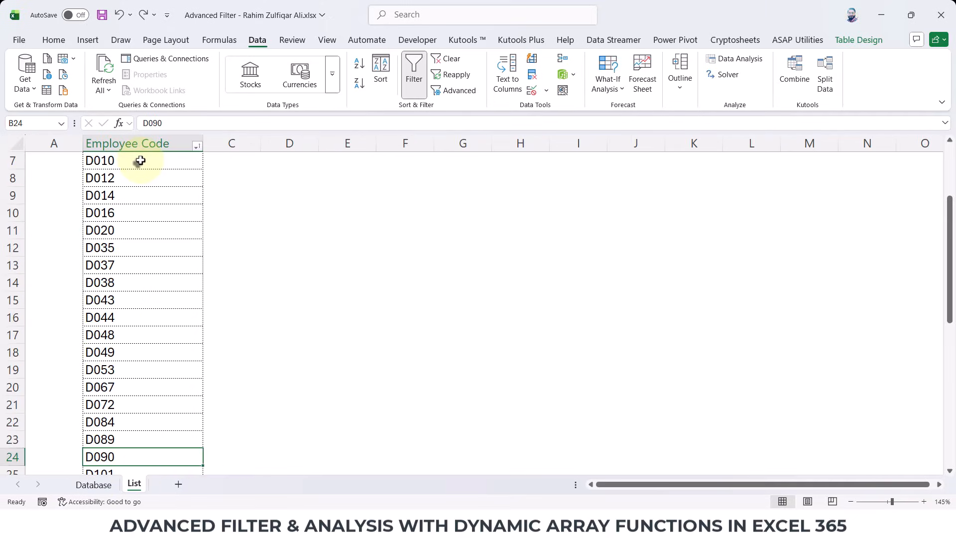
pyautogui.click(129, 180)
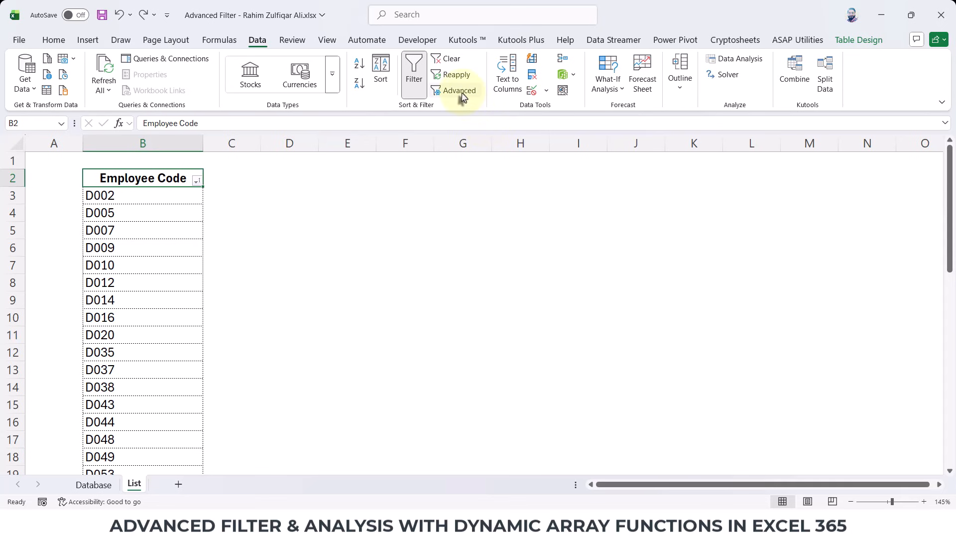
# Check the filtered records on the Database sheet further down for the employee codes they include
pyautogui.click(92, 484)
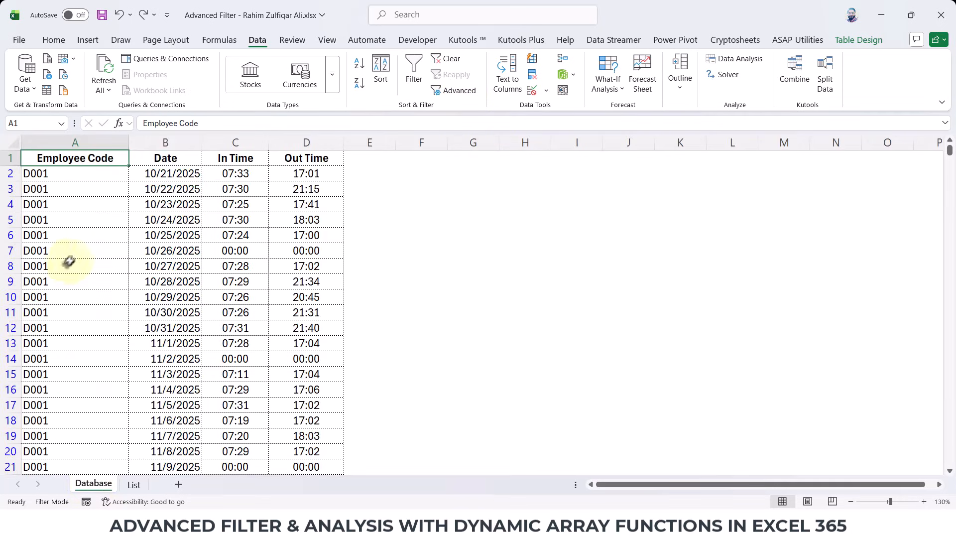
pyautogui.scroll(-19, 71, 258)
pyautogui.scroll(-20, 71, 258)
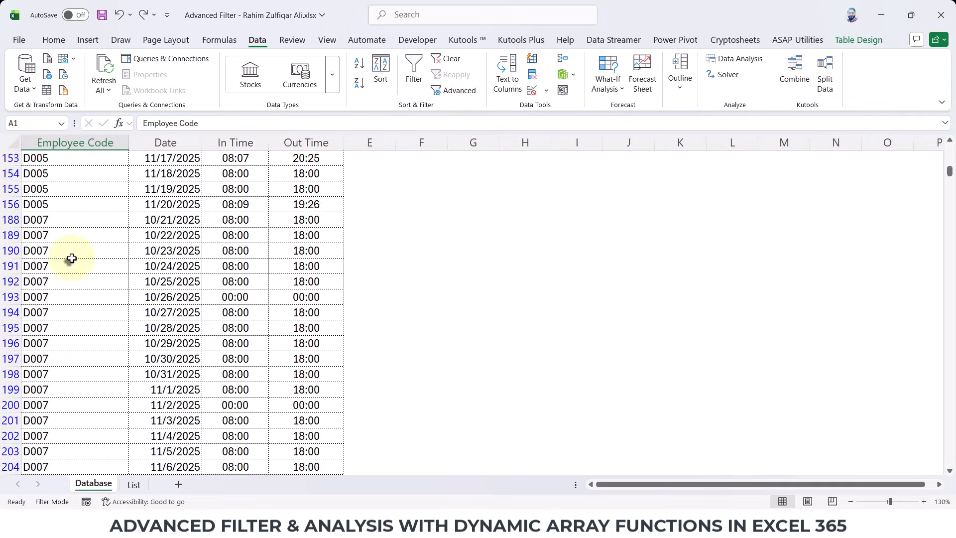
pyautogui.scroll(-20, 71, 257)
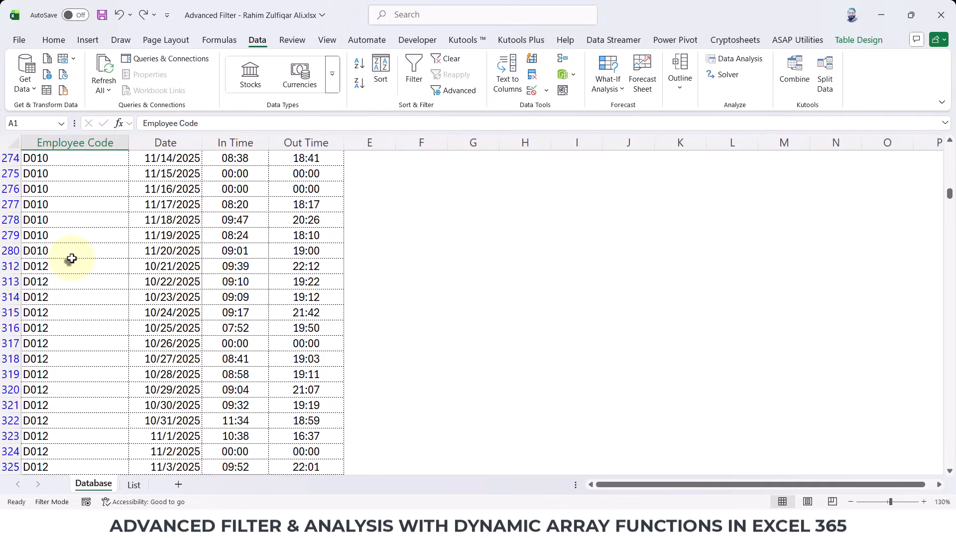
pyautogui.scroll(-8, 71, 258)
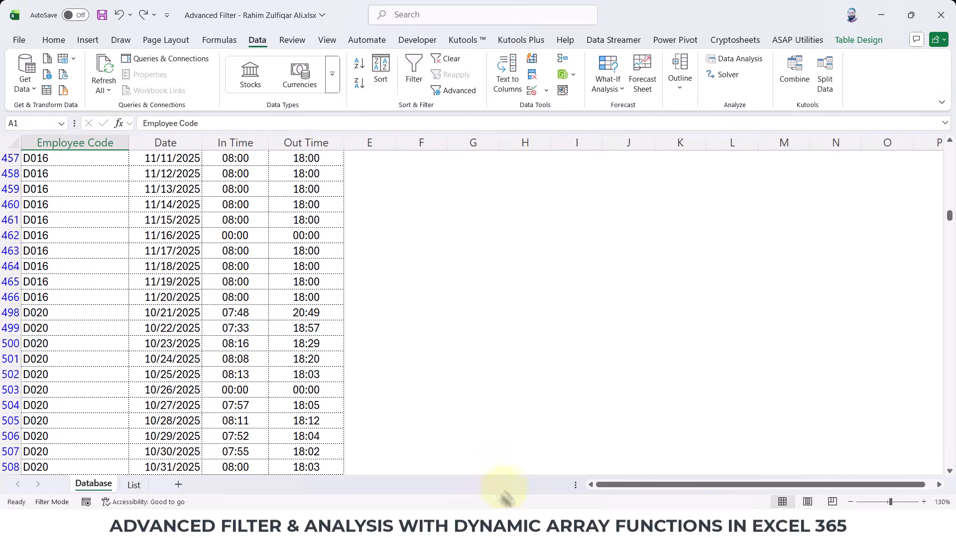
# Switch to the "ADVANCED FILTER & ANALYSIS WITH DYNAMIC ARRAY FUNCTIONS IN EXCEL 365" workbook and check the extent of its Database table
pyautogui.moveTo(547, 525)
pyautogui.click(518, 490)
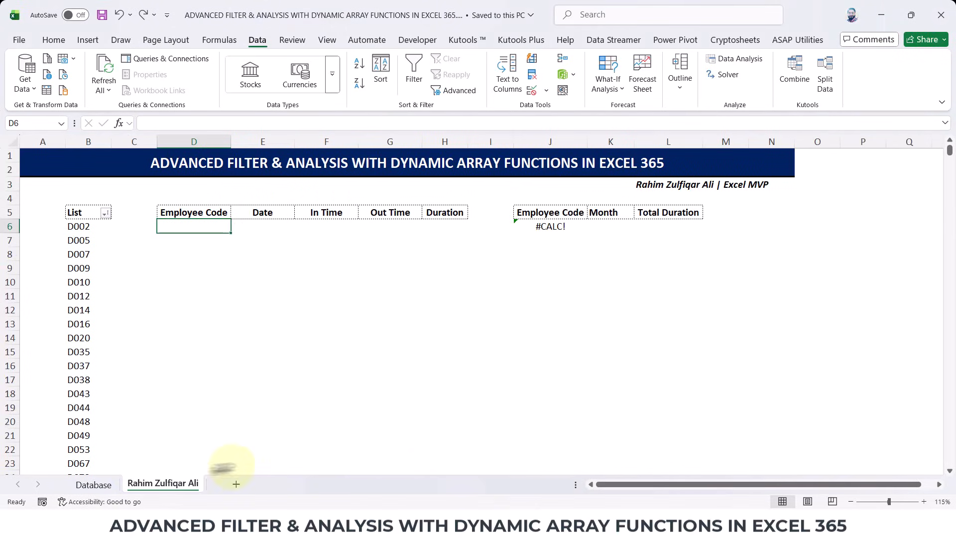
pyautogui.click(107, 485)
pyautogui.click(201, 314)
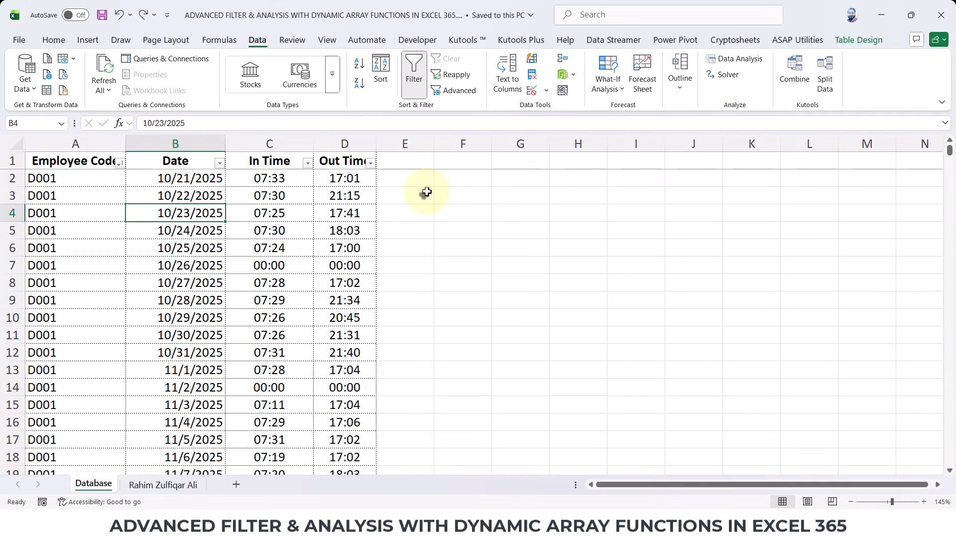
pyautogui.hotkey('ctrl', 'Down')
pyautogui.hotkey('ctrl', 'Up')
pyautogui.press('Down')
pyautogui.press('Left')
pyautogui.press('Up')
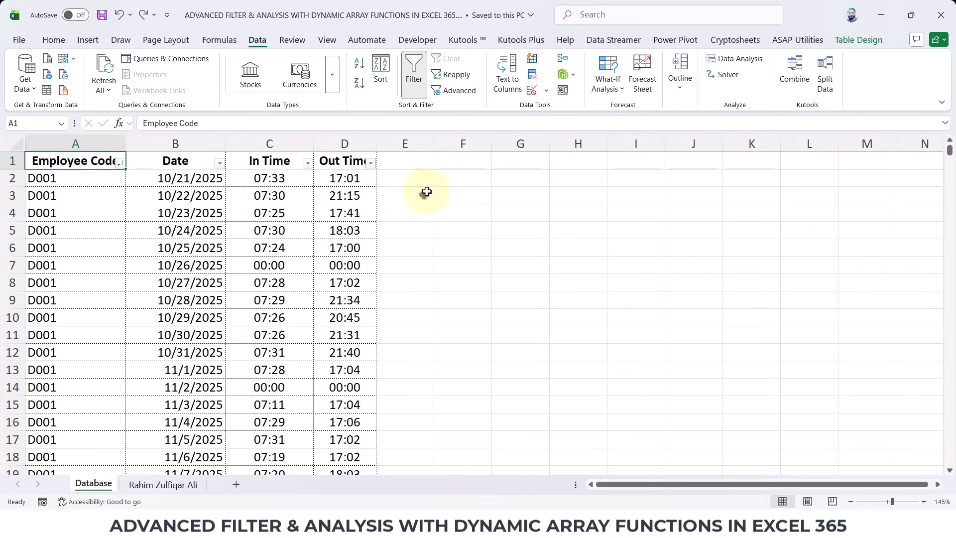
# Add a table column headed Duration in cell E1, directly after Out Time on the Database sheet
pyautogui.press('Right')
pyautogui.press('Left')
pyautogui.press('Right')
pyautogui.press('Right')
pyautogui.press('Right')
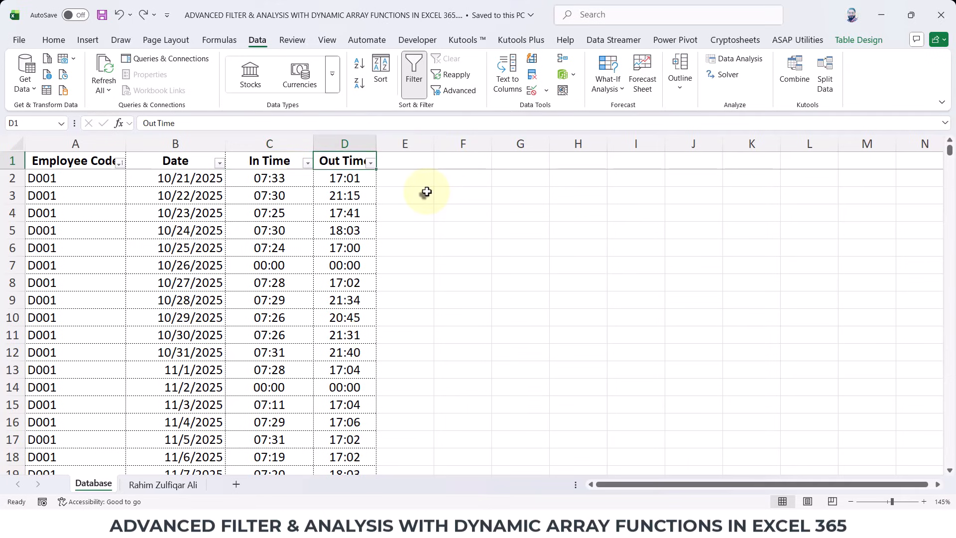
pyautogui.press('Right')
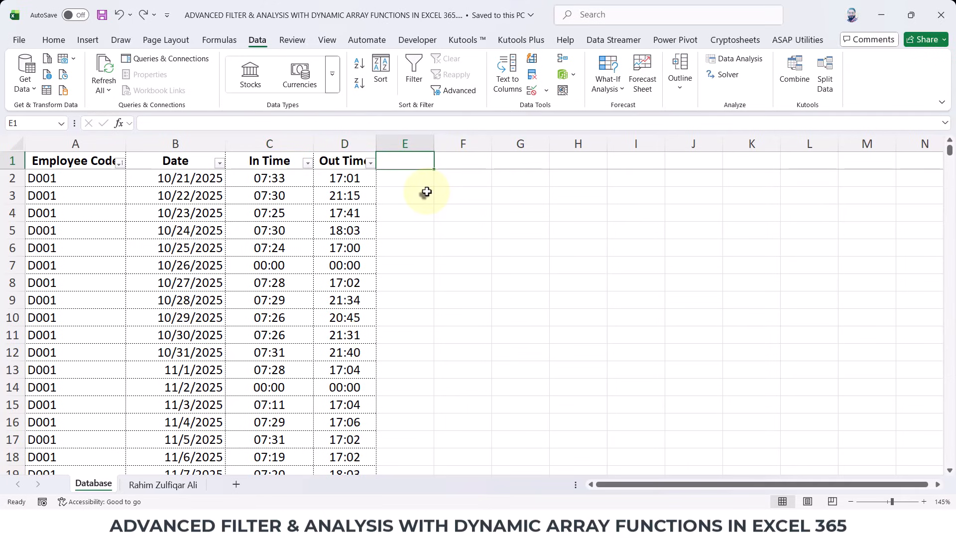
pyautogui.write('Duration')
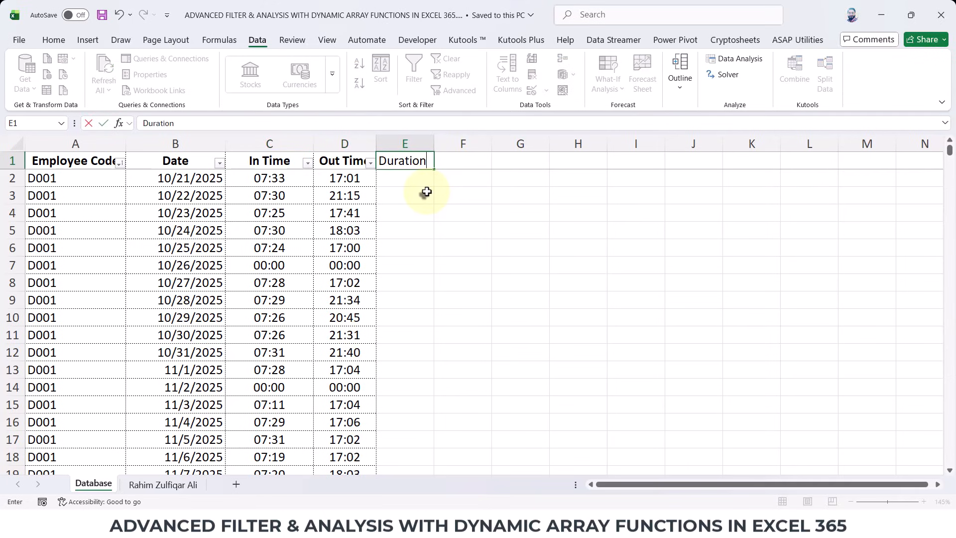
pyautogui.press('Return')
# Fill the Duration column with the formula =[@[Out Time]]-[@[In Time]], starting in cell E2
pyautogui.write('=')
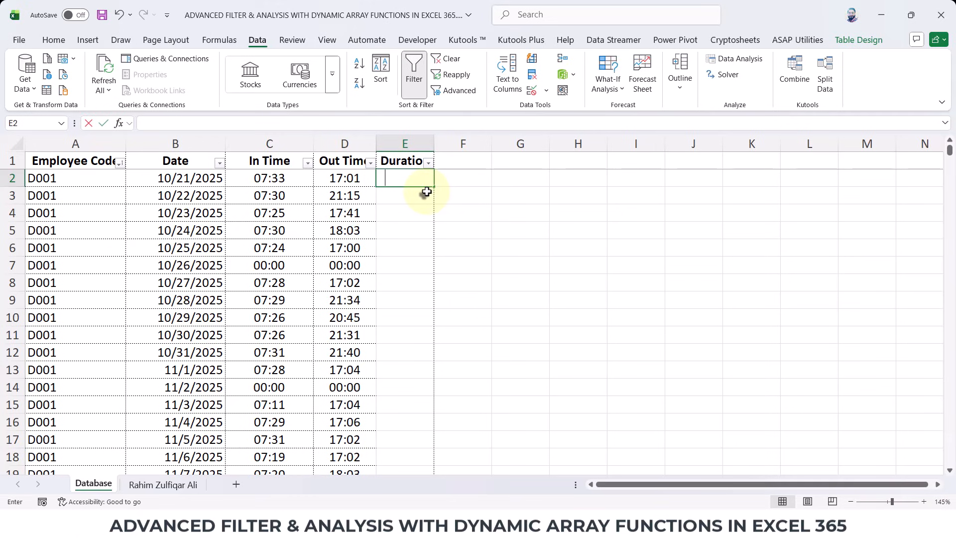
pyautogui.press('Left')
pyautogui.write('-')
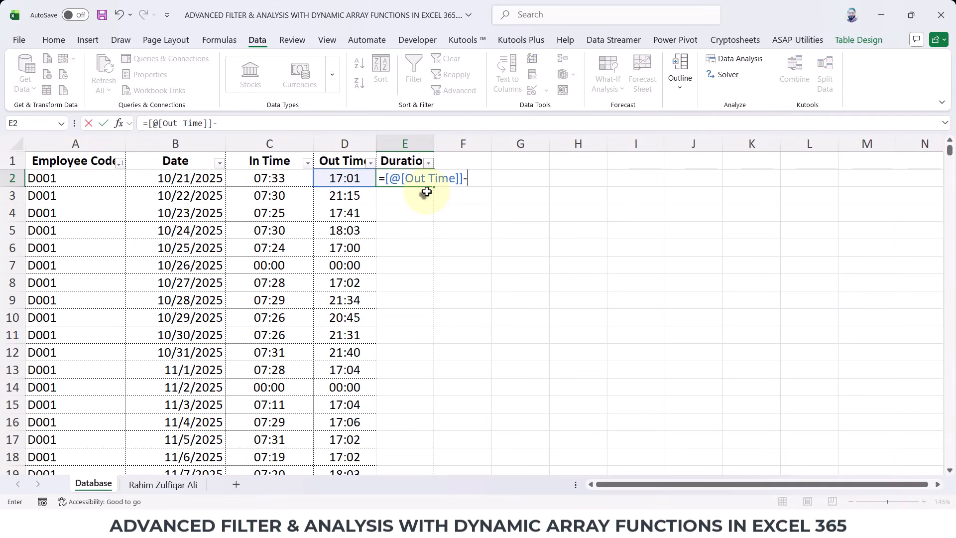
pyautogui.press('Left')
pyautogui.press('Left')
pyautogui.hotkey('ctrl', 'Return')
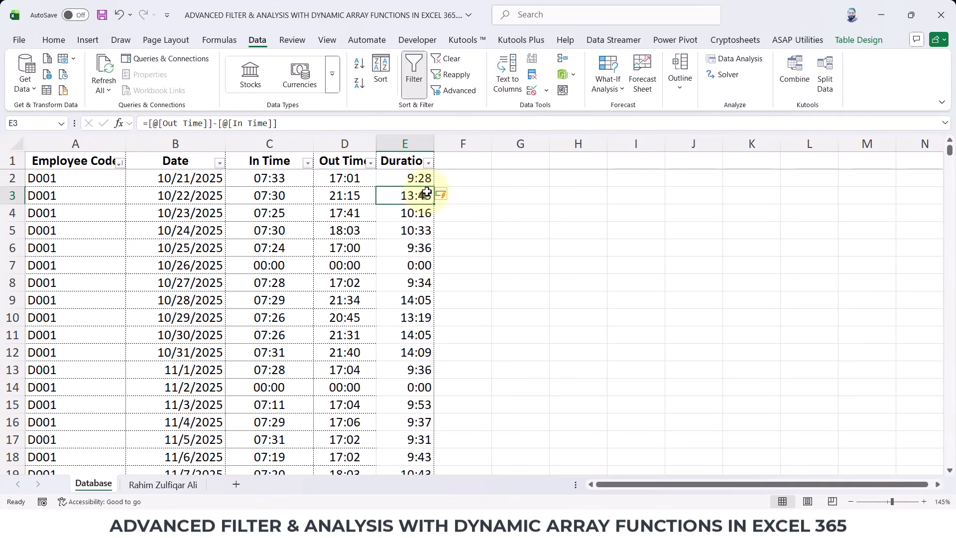
# Apply the custom number format h:mm to all values in the Database sheet's Duration column
pyautogui.hotkey('ctrl', 'Down')
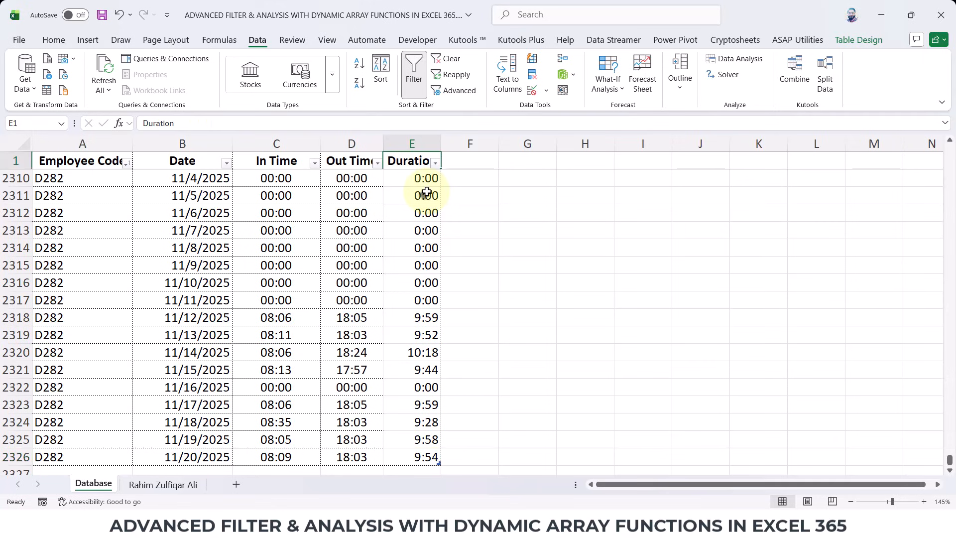
pyautogui.hotkey('ctrl', 'Up')
pyautogui.hotkey('ctrl', 'Down')
pyautogui.hotkey('ctrl', 'Up')
pyautogui.hotkey('ctrl', 'shift', 'Down')
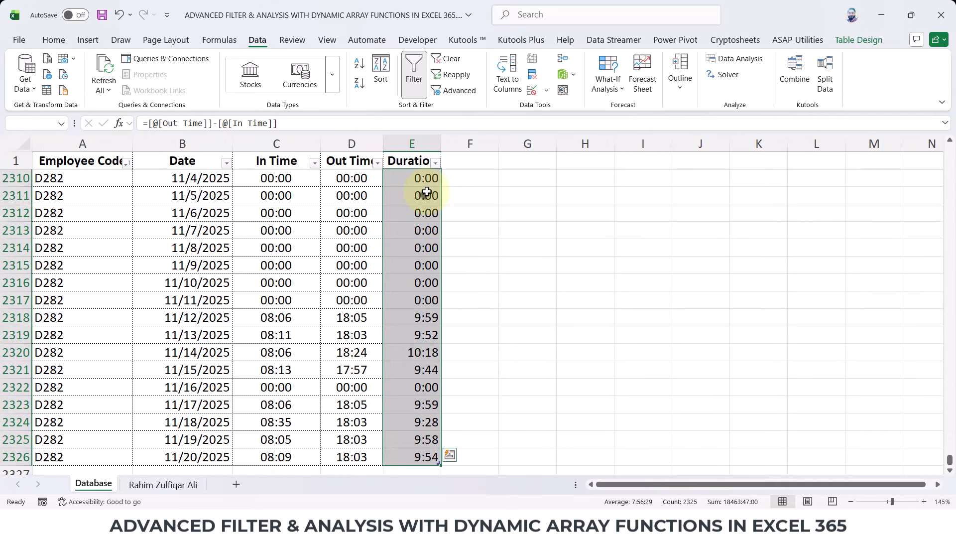
pyautogui.hotkey('ctrl', '1')
pyautogui.click(211, 64)
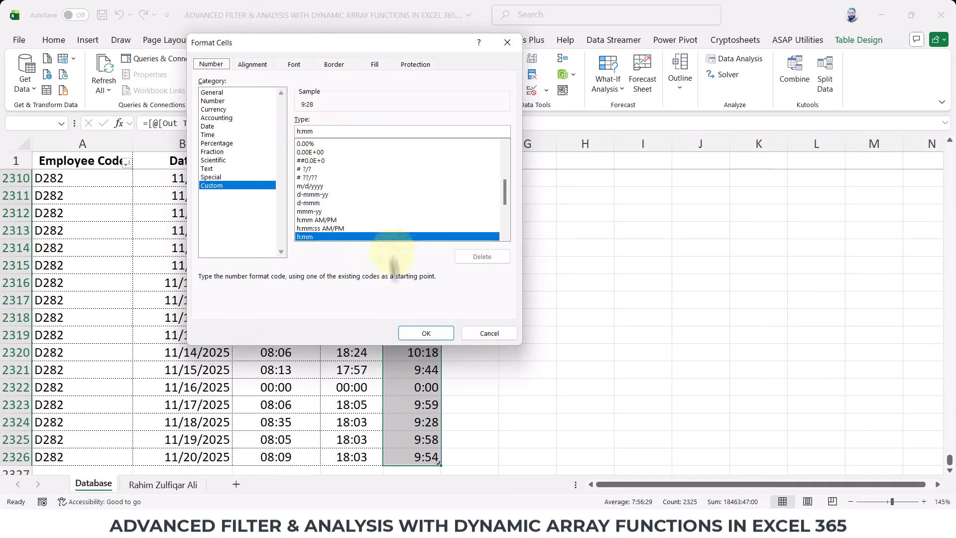
pyautogui.click(407, 334)
pyautogui.click(404, 265)
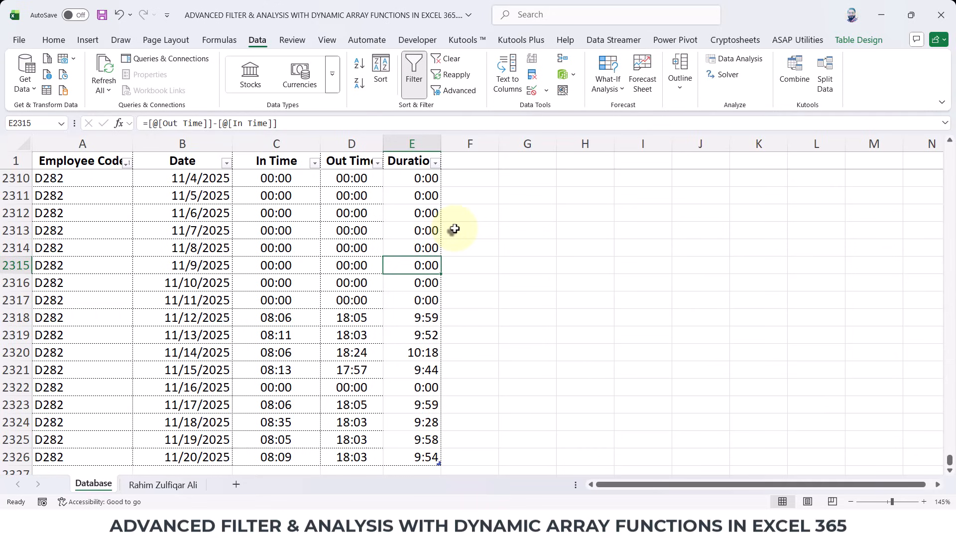
pyautogui.hotkey('ctrl', 'Up')
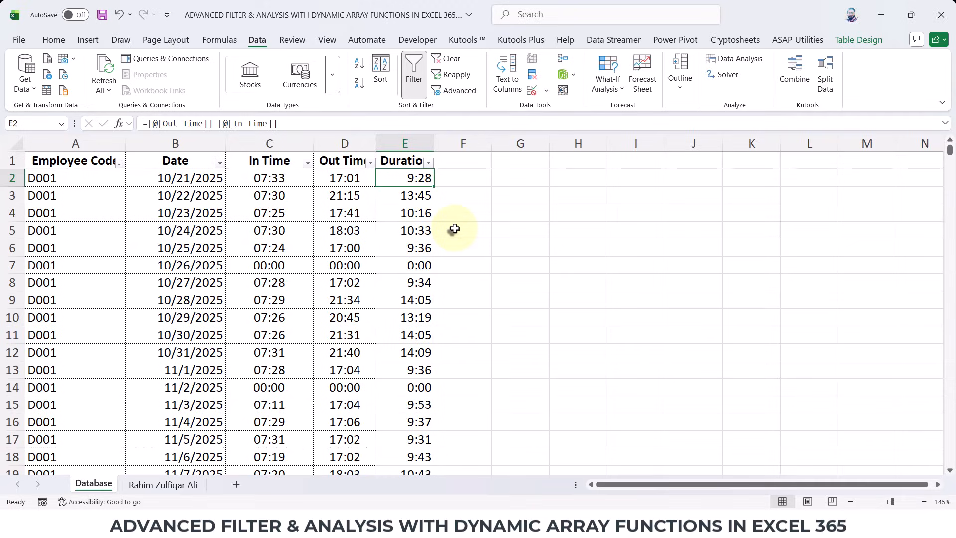
# On the analysis sheet, review the employee codes in the List table and how far down the table extends
pyautogui.hotkey('ctrl', 'pagedown')
pyautogui.press('Left')
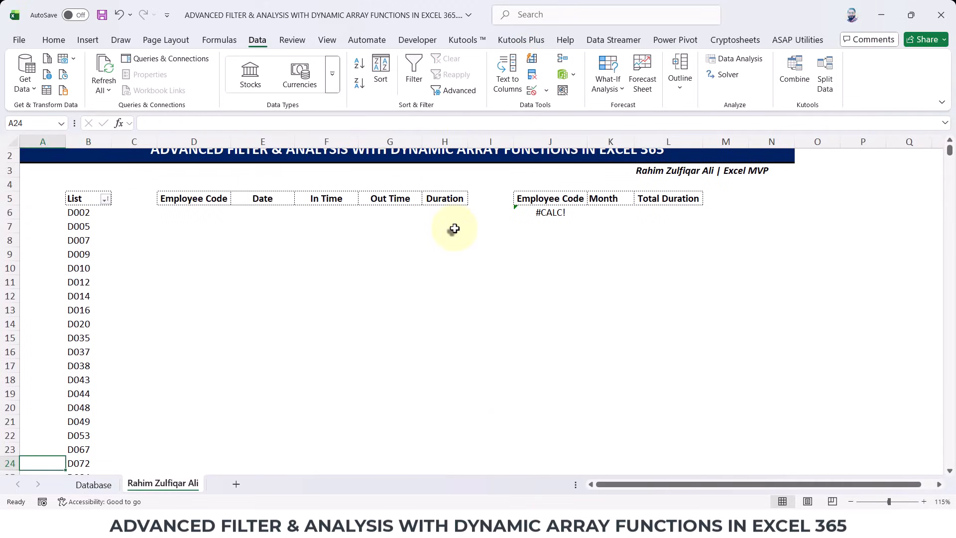
pyautogui.press('Up')
pyautogui.press('Up')
pyautogui.press('Up')
pyautogui.press('Up')
pyautogui.press('Up')
pyautogui.press('Up')
pyautogui.press('Up')
pyautogui.press('Up')
pyautogui.press('Up')
pyautogui.press('Up')
pyautogui.press('Up')
pyautogui.press('Up')
pyautogui.press('Up')
pyautogui.press('Up')
pyautogui.press('Up')
pyautogui.press('Up')
pyautogui.press('Up')
pyautogui.press('Up')
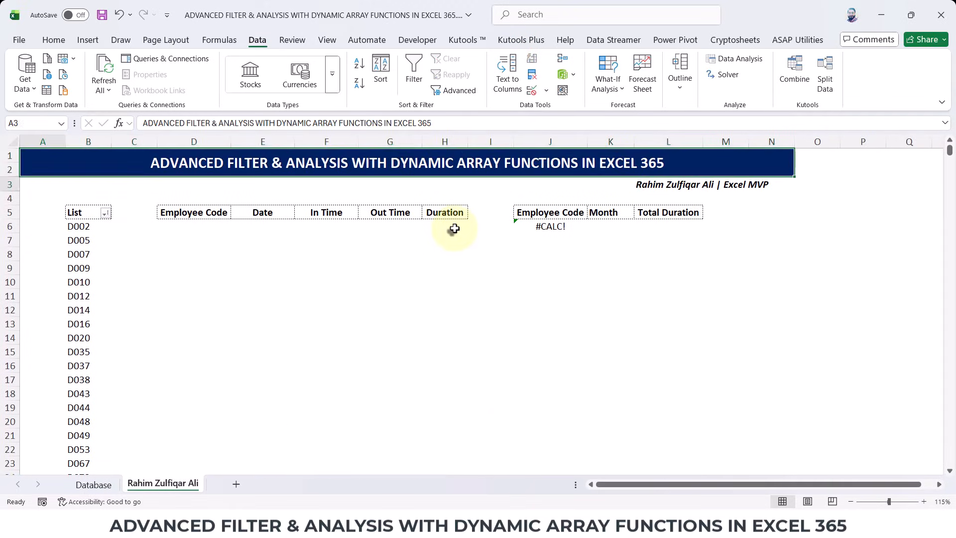
pyautogui.press('Right')
pyautogui.hotkey('ctrl', 'shift', 'Down')
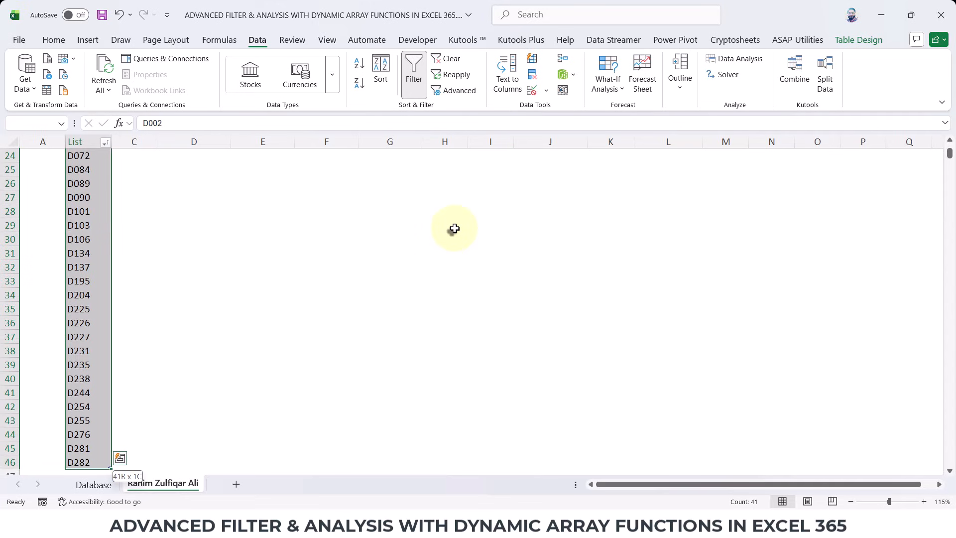
pyautogui.hotkey('ctrl', 'Up')
pyautogui.hotkey('ctrl', 'Up')
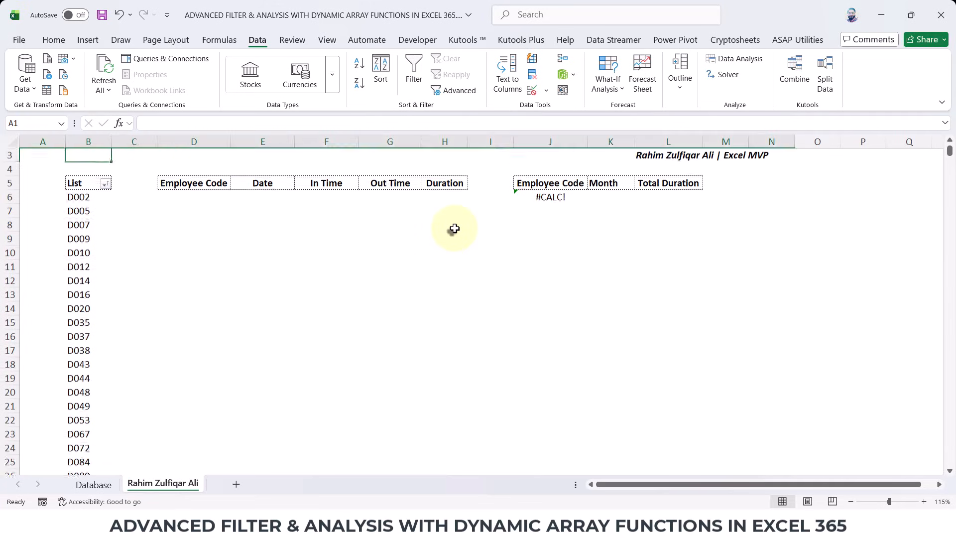
pyautogui.hotkey('ctrl', 'Down')
pyautogui.press('Down')
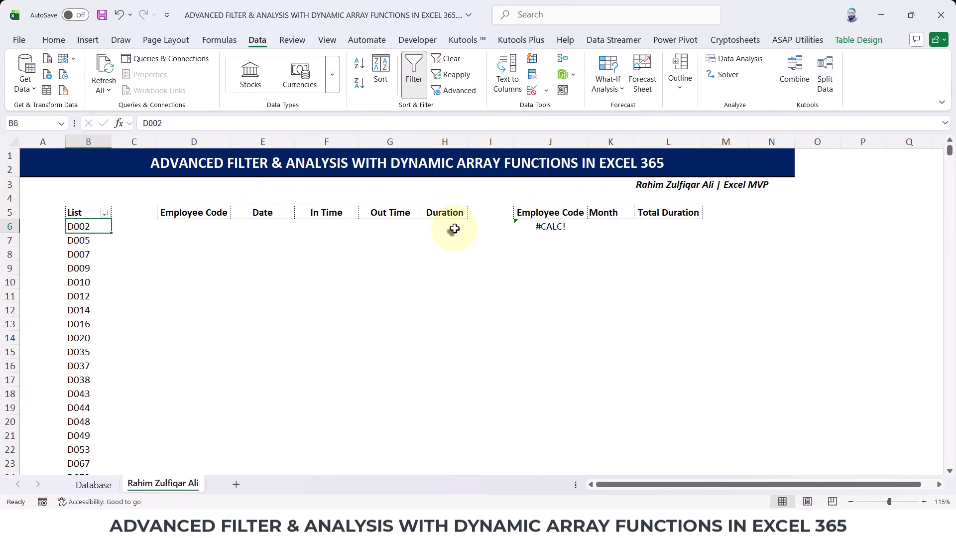
# Check the full extent of the Database sheet's table, from the Employee Code column through Duration
pyautogui.hotkey('ctrl', 'pageup')
pyautogui.hotkey('ctrl', 'Left')
pyautogui.hotkey('ctrl', 'Up')
pyautogui.hotkey('ctrl', 'shift', 'Right')
pyautogui.hotkey('ctrl', 'shift', 'Down')
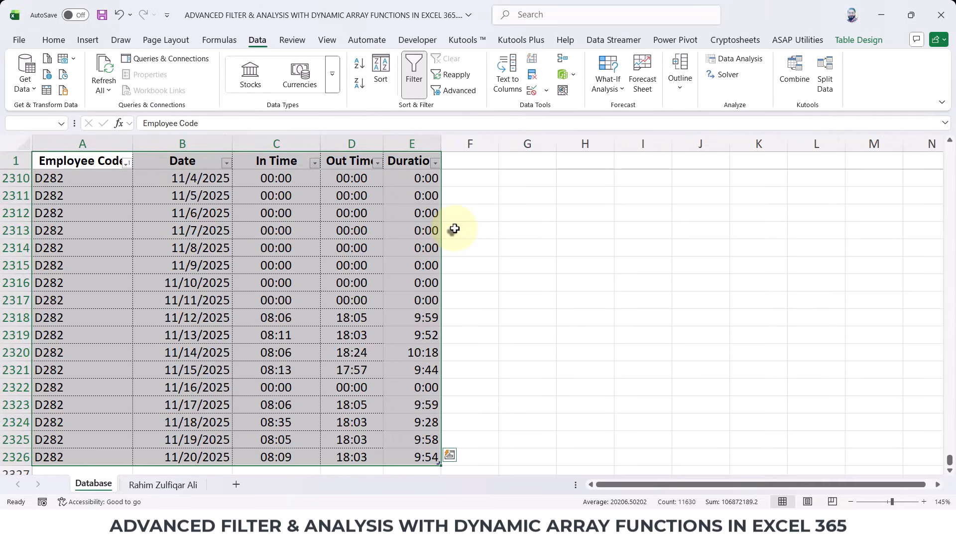
pyautogui.hotkey('ctrl', 'Home')
# Start a FILTER formula in cell D6 of the analysis sheet with the Data table as its array, followed by a line break
pyautogui.hotkey('ctrl', 'pagedown')
pyautogui.press('Right')
pyautogui.press('Right')
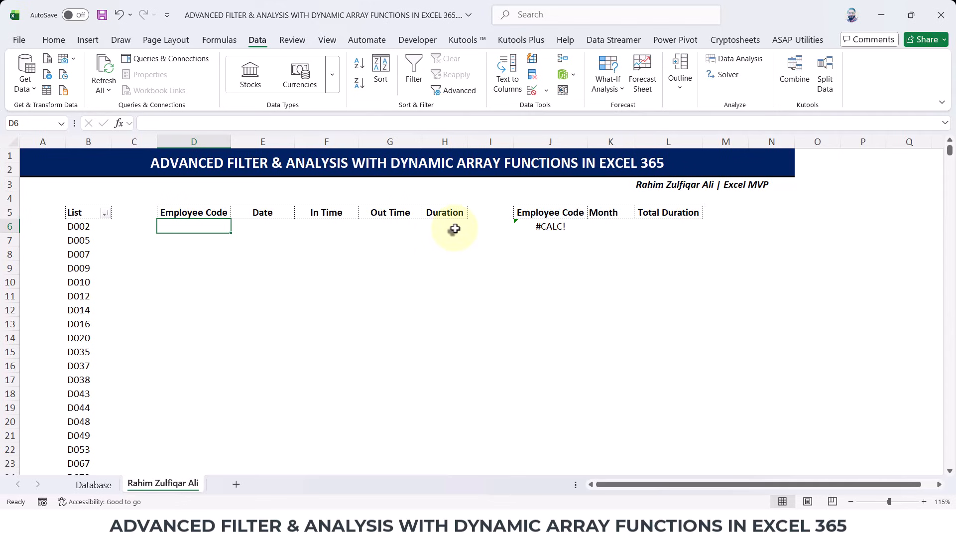
pyautogui.click(53, 40)
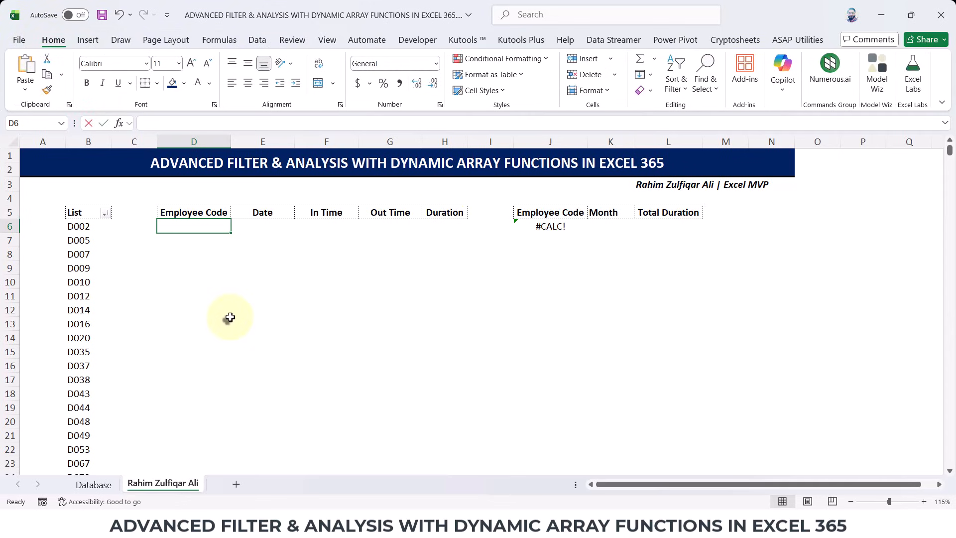
pyautogui.write('=FILTER(')
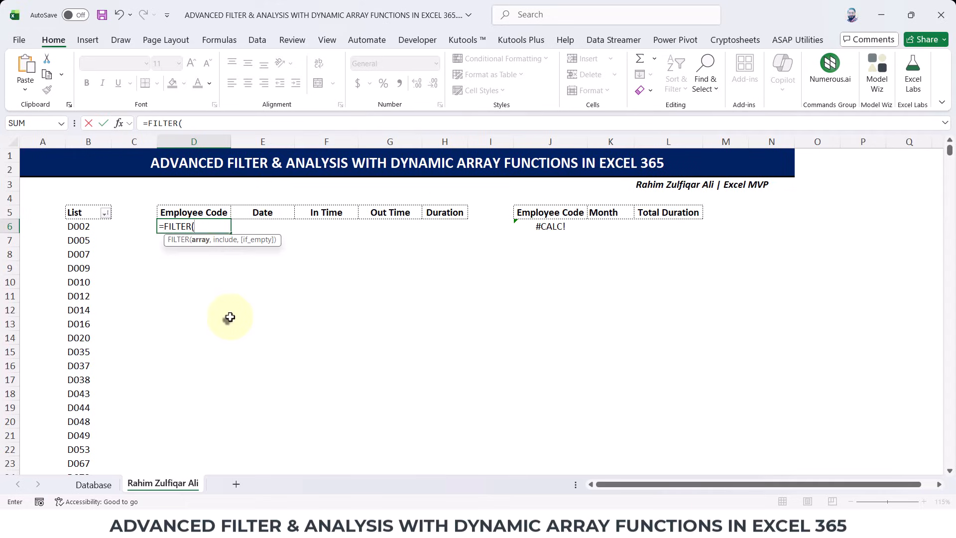
pyautogui.write('Data')
pyautogui.write(',')
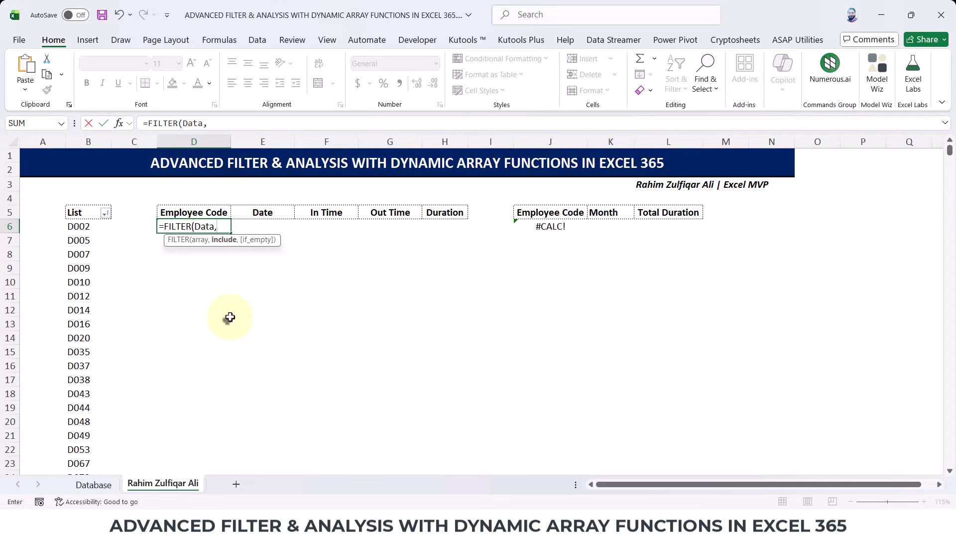
pyautogui.hotkey('alt', 'Return')
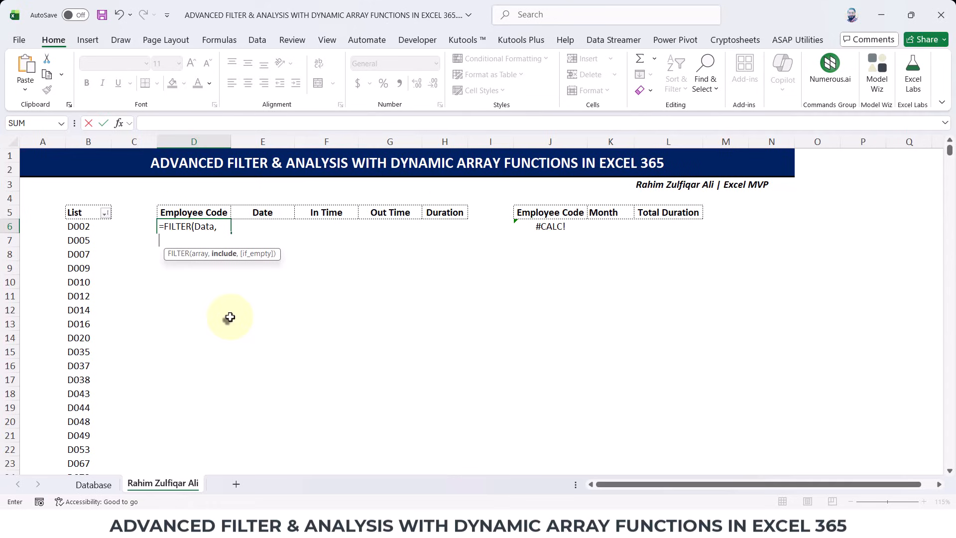
# Complete the FILTER formula in D6 with the include argument ISNUMBER(MATCH(Data[Employee Code],List[List],0))
pyautogui.write('I')
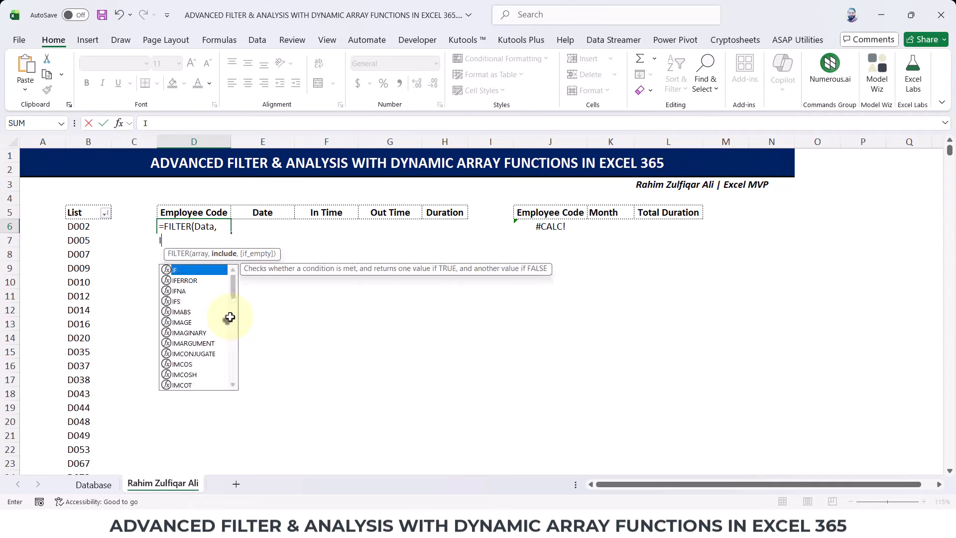
pyautogui.write('SNUMBER(MATCH')
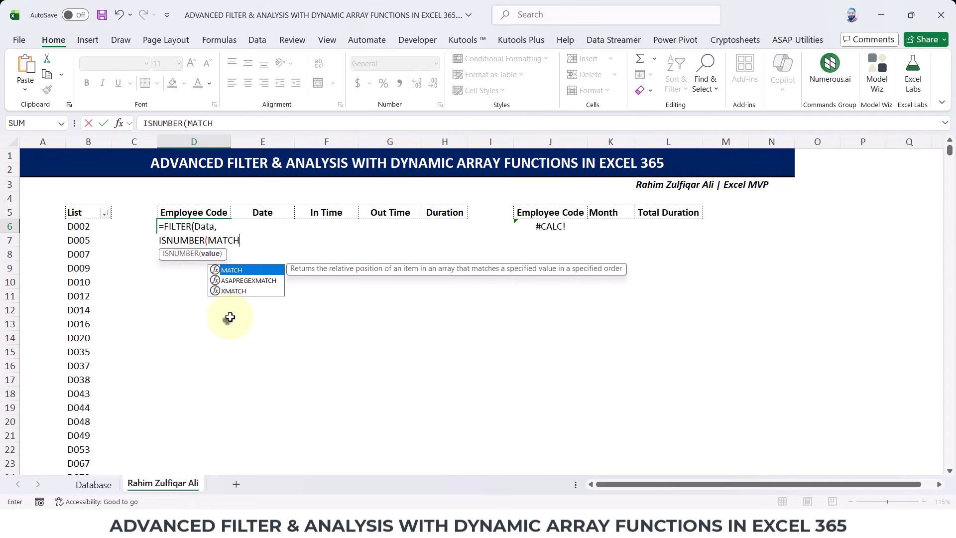
pyautogui.press('Tab')
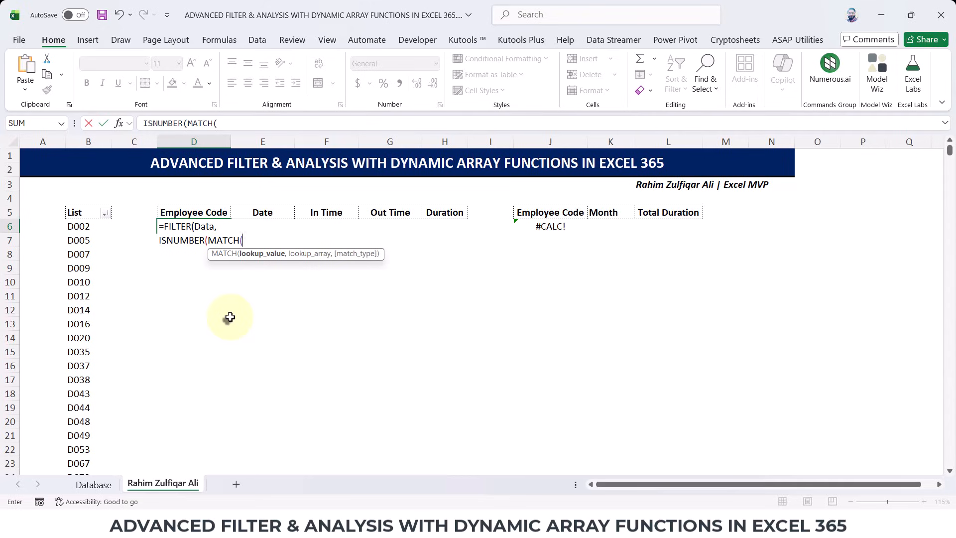
pyautogui.write('Data[')
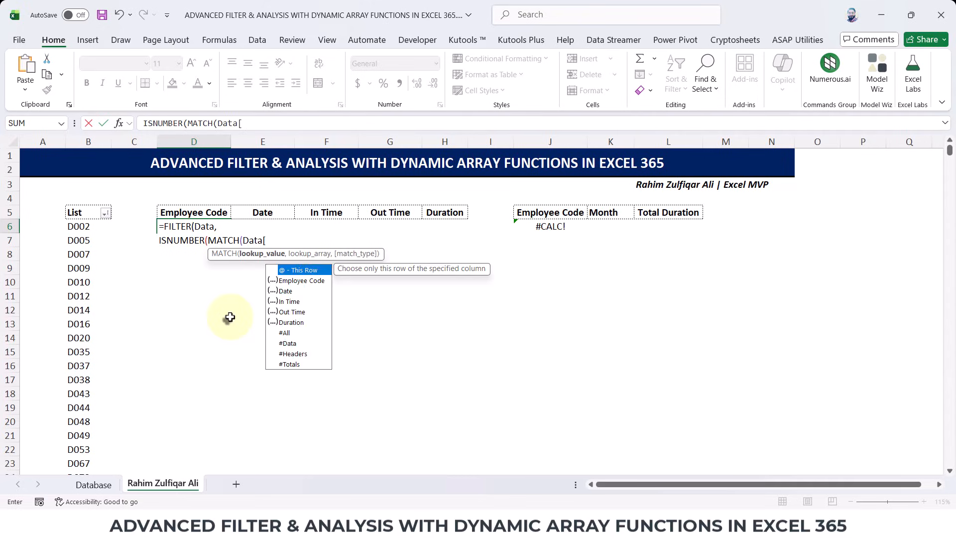
pyautogui.press('Down')
pyautogui.press('Tab')
pyautogui.write(',')
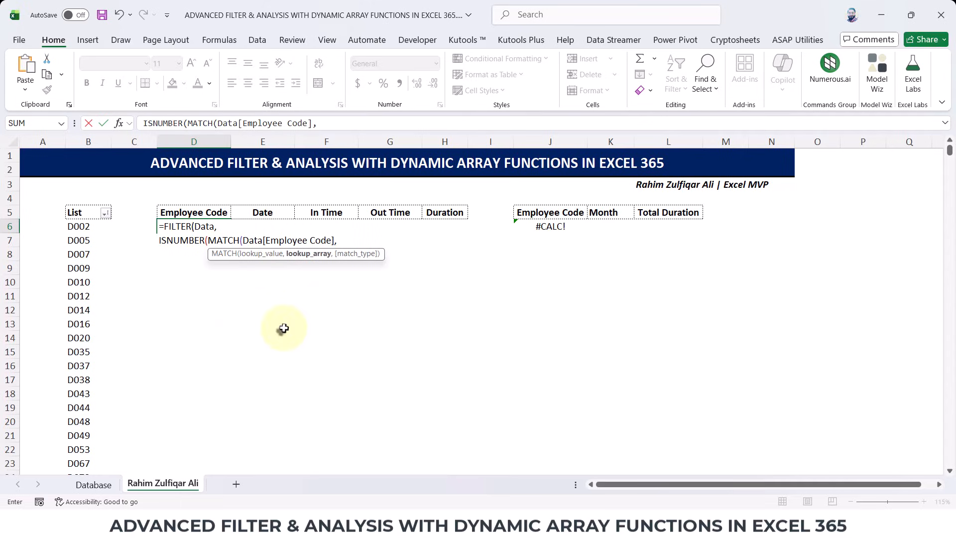
pyautogui.write('List[')
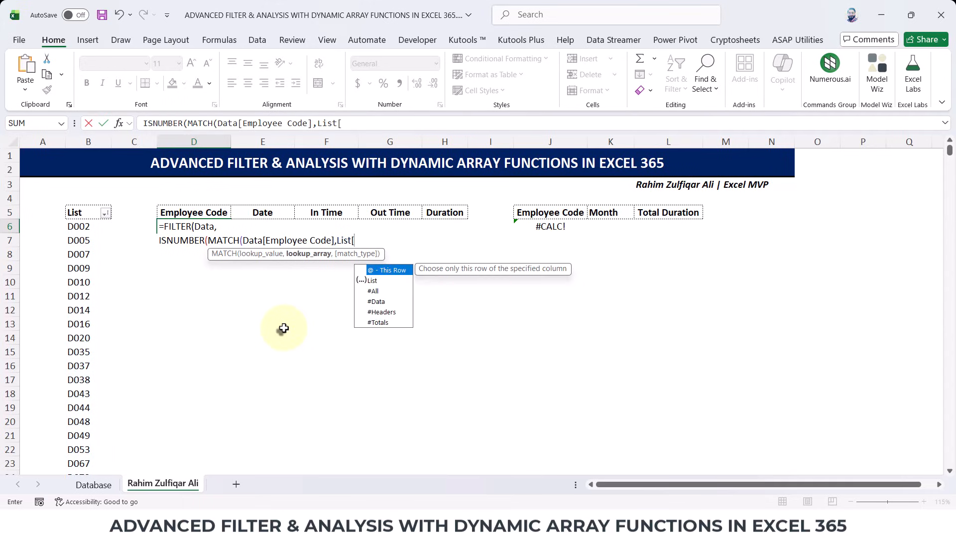
pyautogui.press('Down')
pyautogui.press('Tab')
pyautogui.write('],')
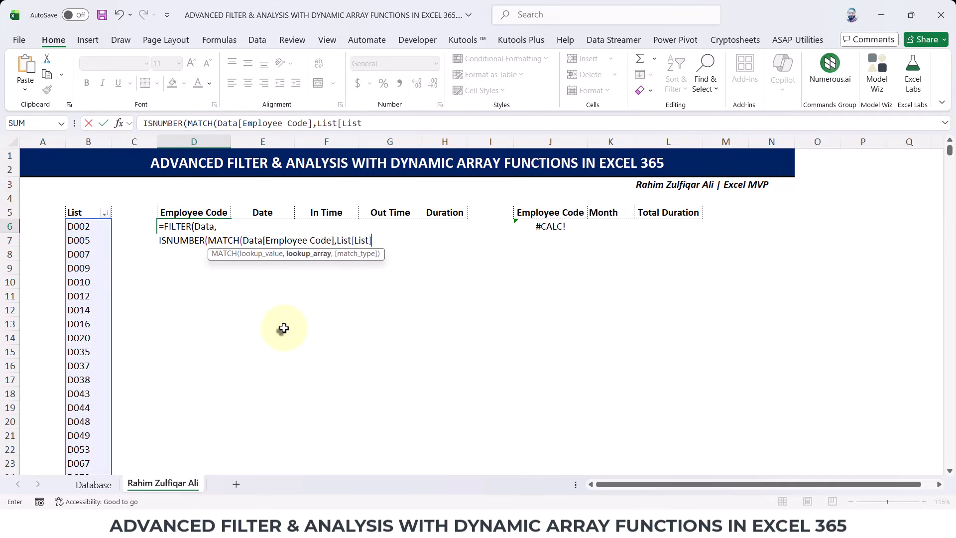
pyautogui.write('0))')
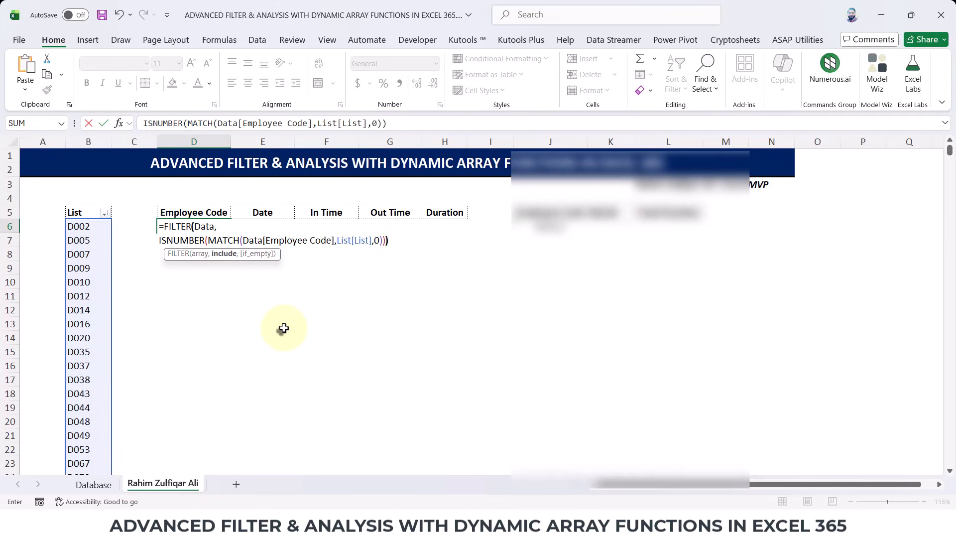
pyautogui.press('Return')
pyautogui.press('Up')
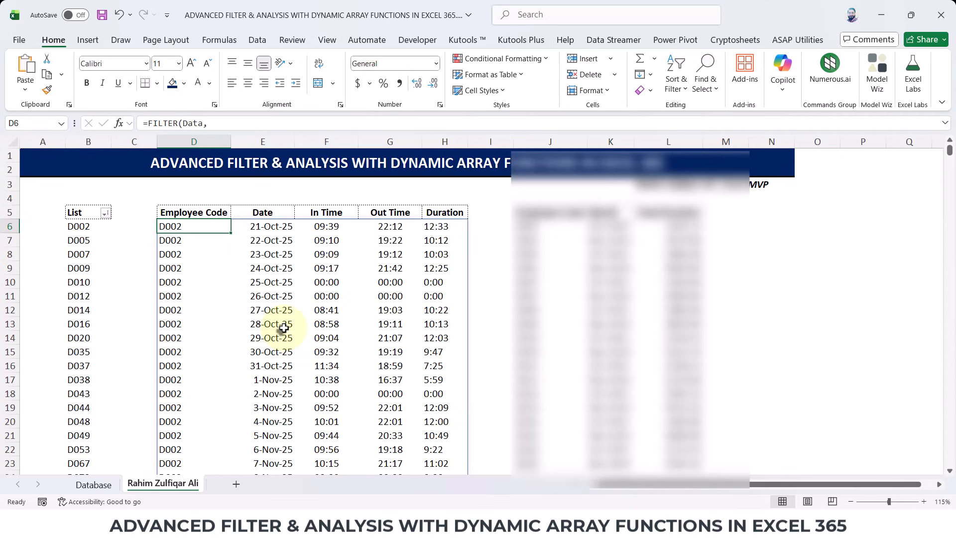
# Examine the filtered records further down for the employee codes they include, and review the FILTER formula in D6
pyautogui.press('pagedown')
pyautogui.press('pagedown')
pyautogui.press('pagedown')
pyautogui.press('pagedown')
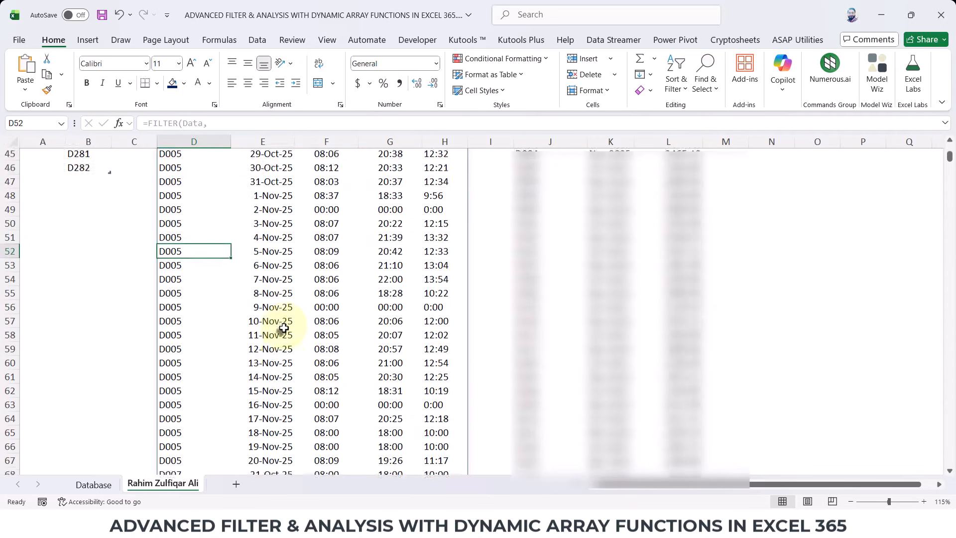
pyautogui.press('pagedown')
pyautogui.press('pagedown')
pyautogui.press('pagedown')
pyautogui.press('pagedown')
pyautogui.press('pagedown')
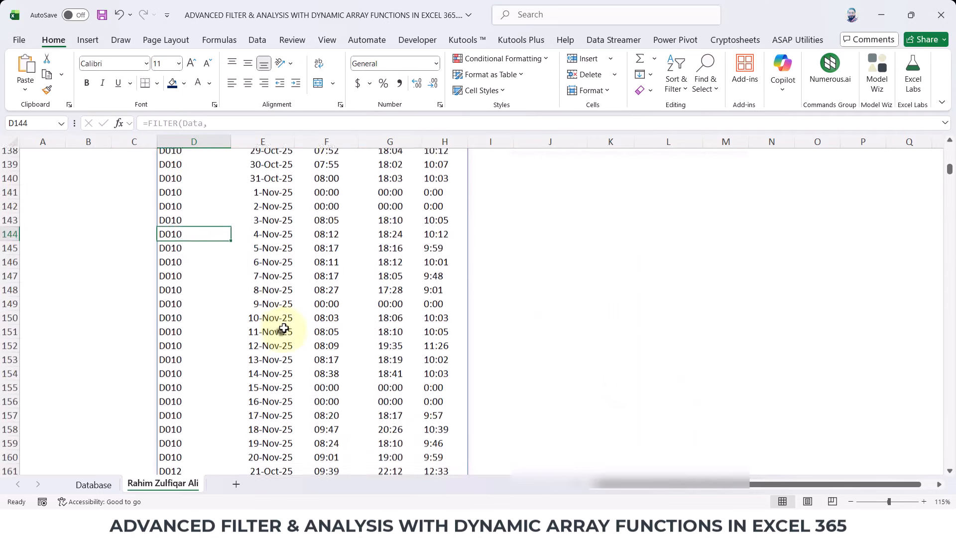
pyautogui.press('pagedown')
pyautogui.press('pagedown')
pyautogui.press('pagedown')
pyautogui.press('pagedown')
pyautogui.press('pagedown')
pyautogui.press('pagedown')
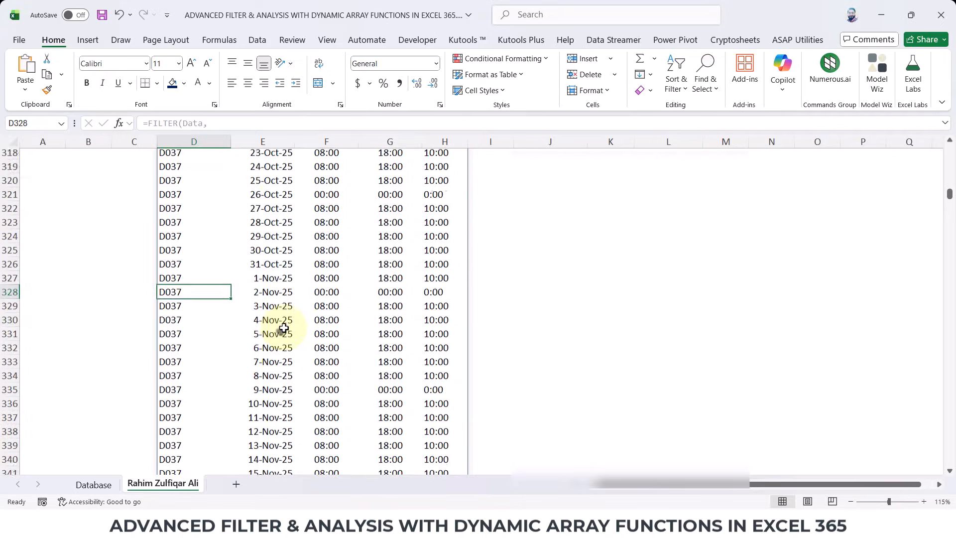
pyautogui.press('pageup')
pyautogui.press('pageup')
pyautogui.press('pageup')
pyautogui.press('pageup')
pyautogui.press('pageup')
pyautogui.press('pageup')
pyautogui.press('pageup')
pyautogui.press('pageup')
pyautogui.press('pageup')
pyautogui.press('pageup')
pyautogui.press('pageup')
pyautogui.press('pageup')
pyautogui.press('pageup')
pyautogui.press('pageup')
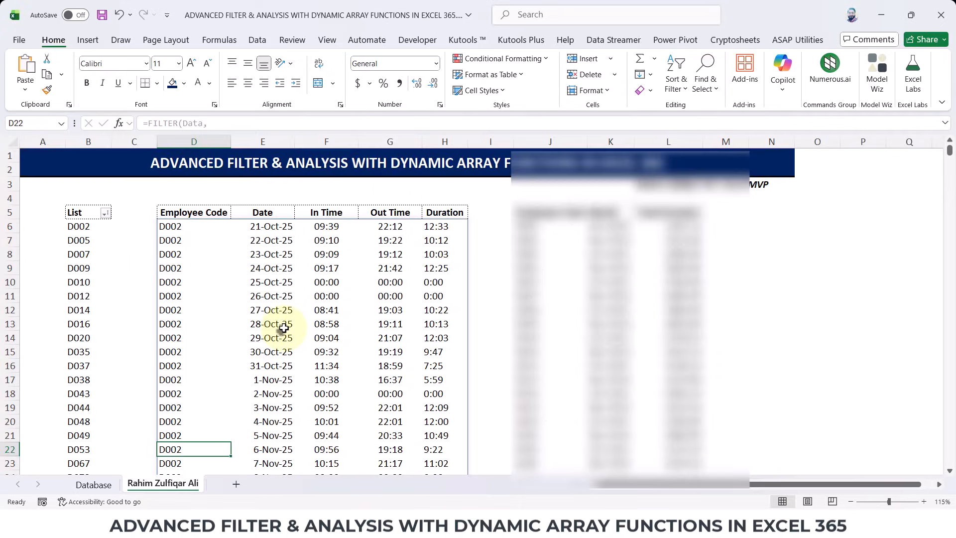
pyautogui.hotkey('ctrl', 'Up')
pyautogui.press('Down')
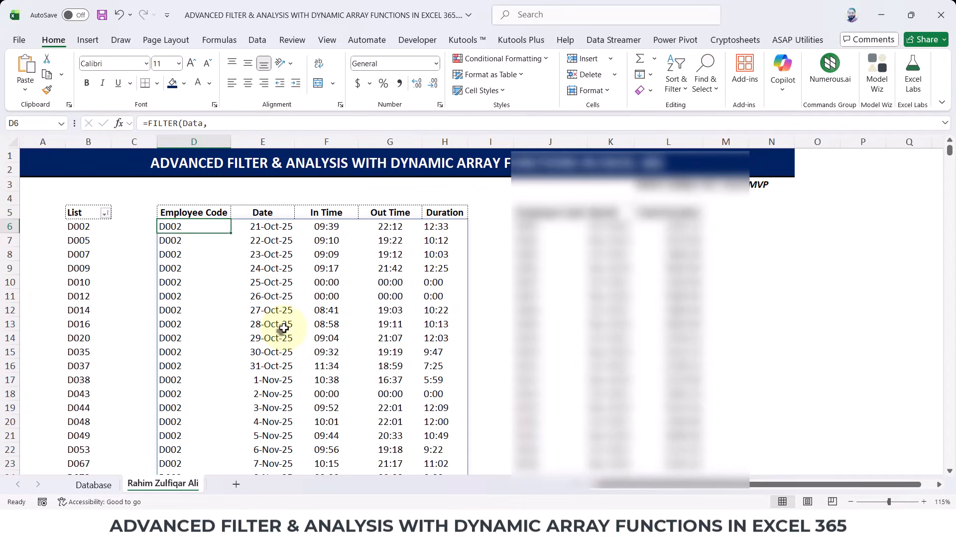
pyautogui.press('F2')
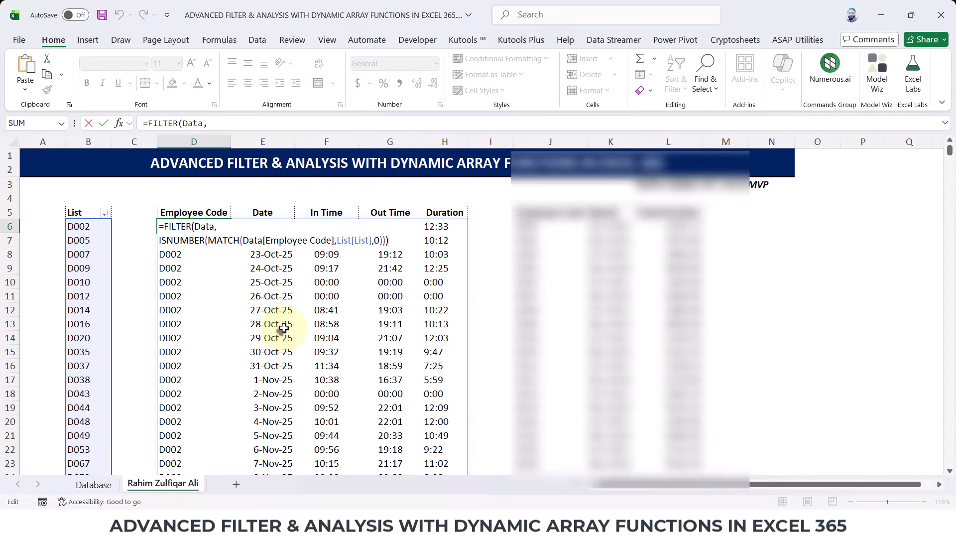
pyautogui.hotkey('ctrl', 'Return')
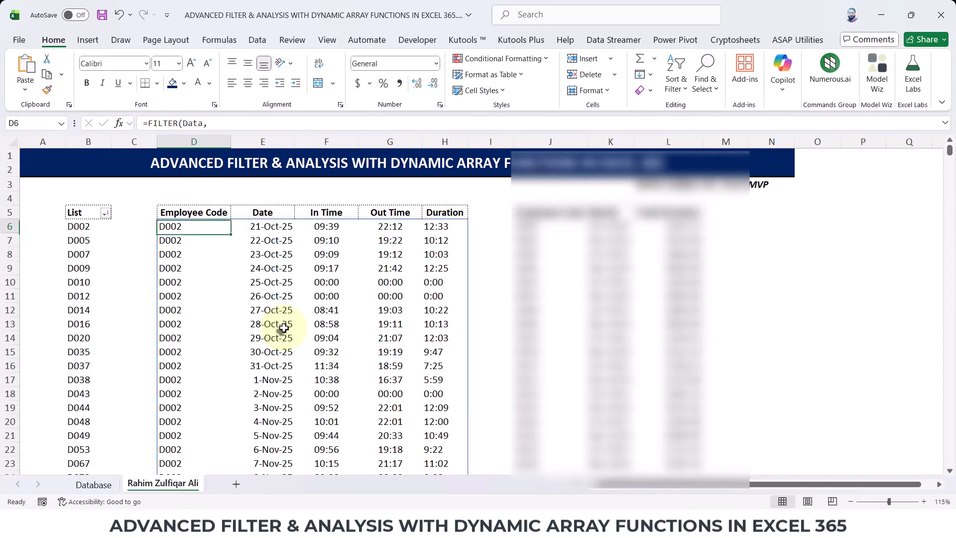
# Add the employee code d021 to the end of the List table in cell B47
pyautogui.press('Left')
pyautogui.press('Left')
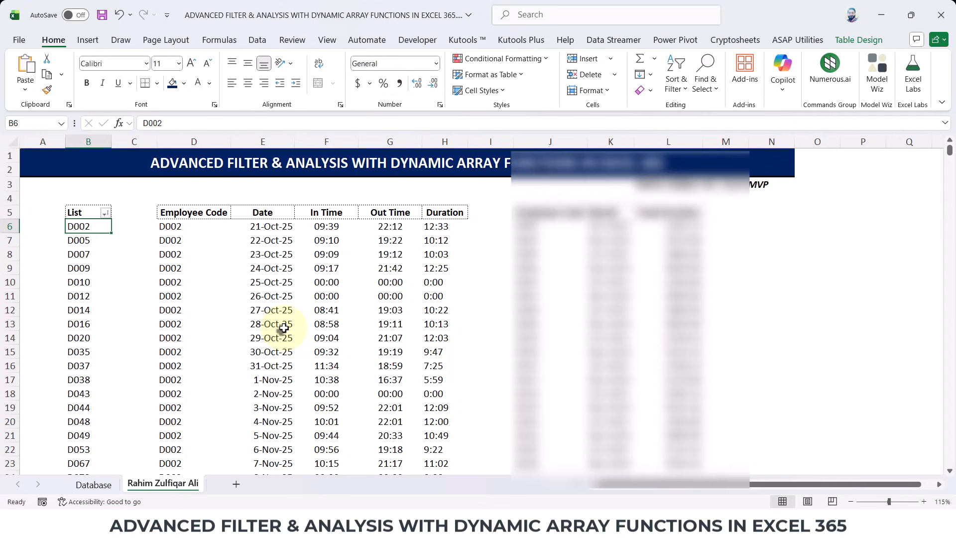
pyautogui.hotkey('ctrl', 'Down')
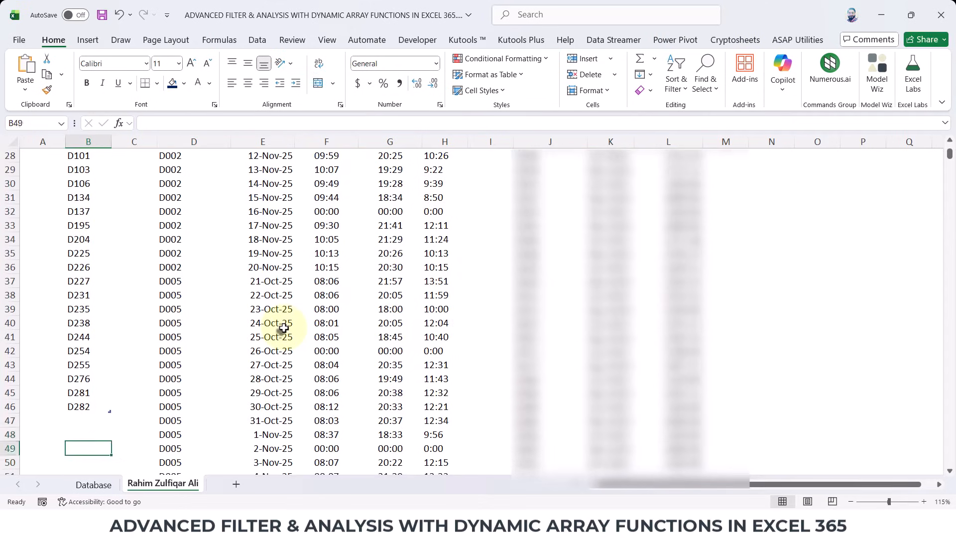
pyautogui.press('Down')
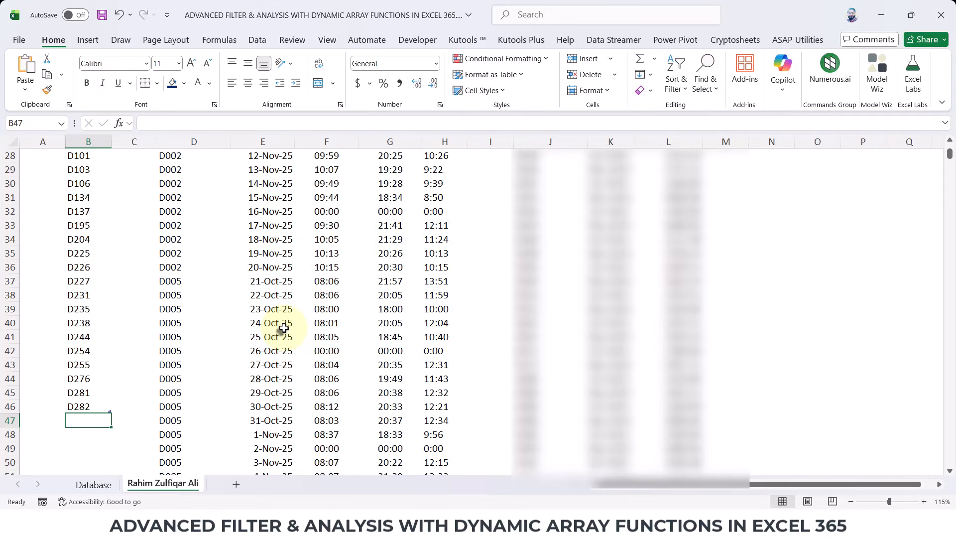
pyautogui.write('d')
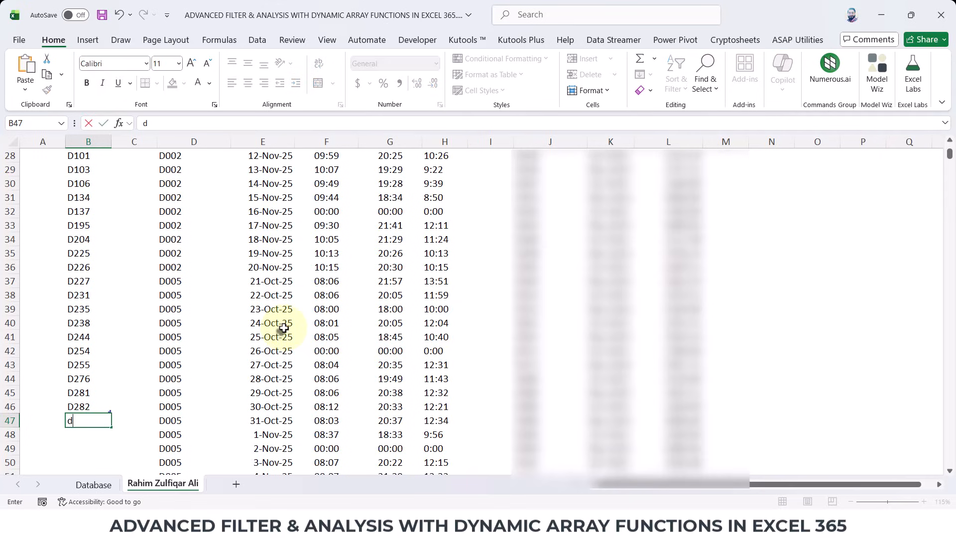
pyautogui.write('021')
pyautogui.press('Return')
# Turn on AutoFilter for the filtered records, from the Employee Code header through Duration
pyautogui.press('Up')
pyautogui.press('Right')
pyautogui.press('Right')
pyautogui.hotkey('ctrl', 'Down')
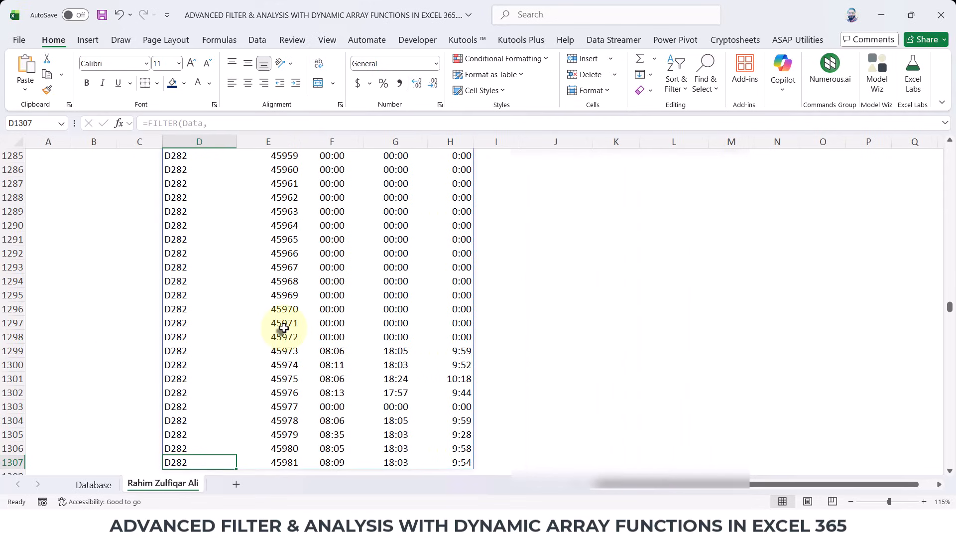
pyautogui.hotkey('ctrl', 'Up')
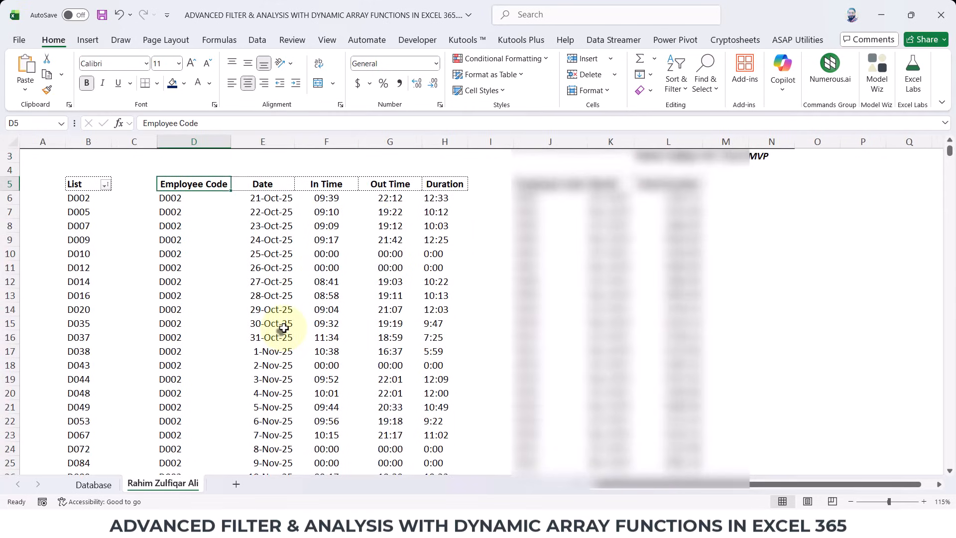
pyautogui.hotkey('ctrl', 'shift', 'Right')
pyautogui.hotkey('ctrl', 'shift', 'Down')
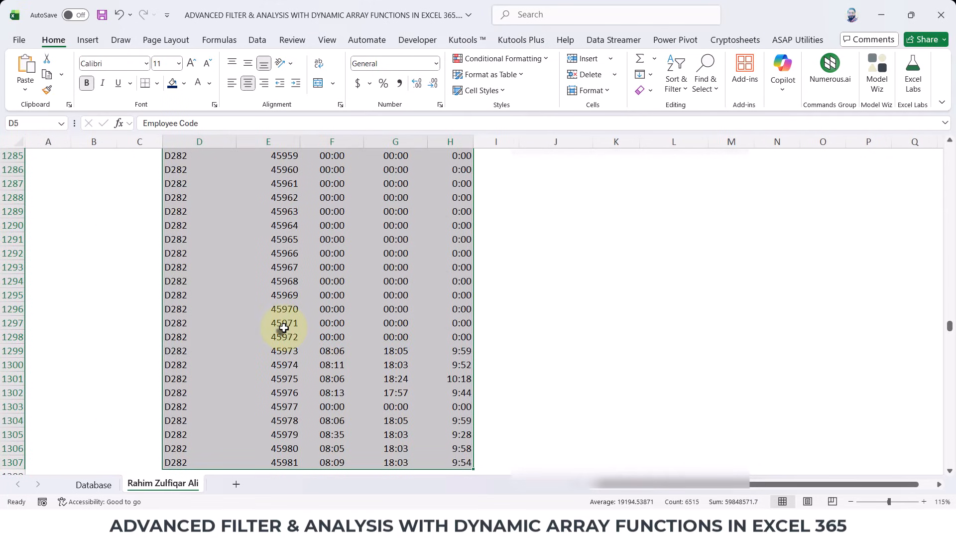
# Check the Employee Code filter's value list for D021 and close it without applying a filter
pyautogui.hotkey('alt', 'Down')
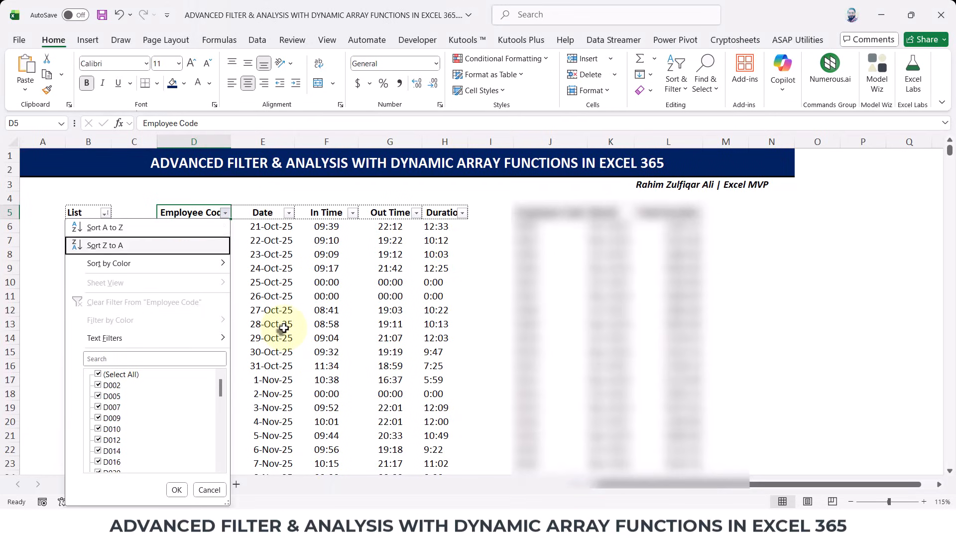
pyautogui.press('Tab')
pyautogui.press('Down')
pyautogui.press('Down')
pyautogui.press('Down')
pyautogui.press('Down')
pyautogui.press('Down')
pyautogui.press('Down')
pyautogui.press('Down')
pyautogui.press('Down')
pyautogui.press('Down')
pyautogui.press('Down')
pyautogui.press('Down')
pyautogui.press('Down')
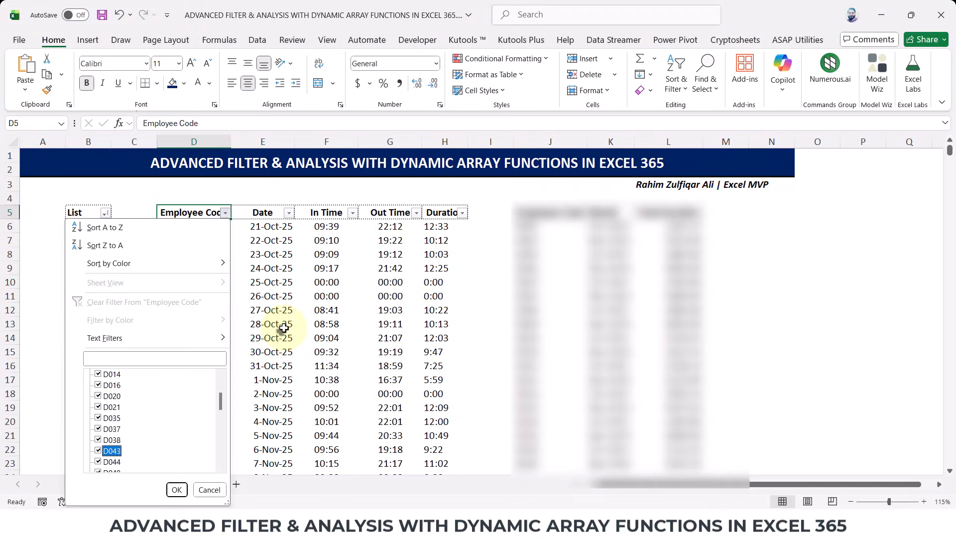
pyautogui.press('Up')
pyautogui.press('Up')
pyautogui.press('Up')
pyautogui.press('Up')
pyautogui.press('Escape')
# Add the employee code D022 below d021 in the List table, in cell B48
pyautogui.press('Down')
pyautogui.press('Down')
pyautogui.press('Left')
pyautogui.press('Left')
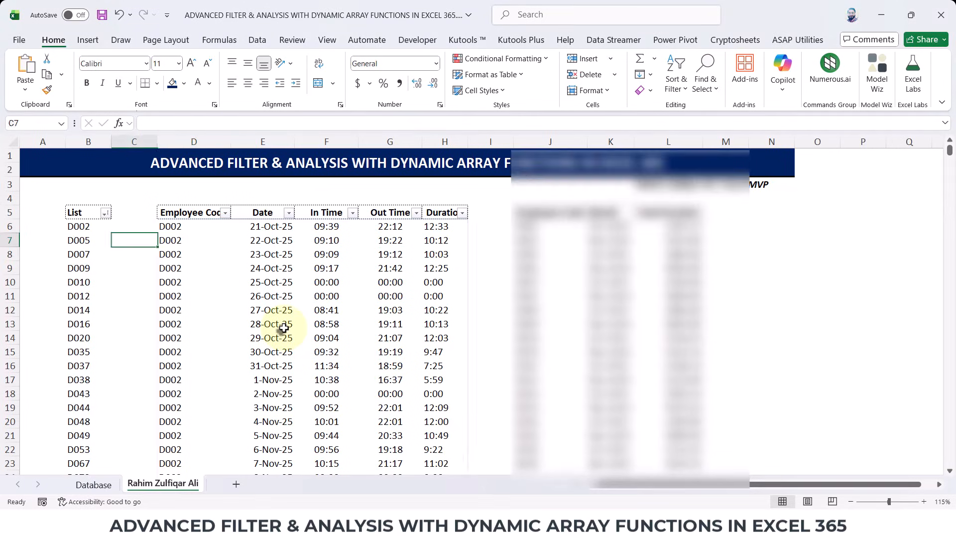
pyautogui.hotkey('ctrl', 'Down')
pyautogui.press('Down')
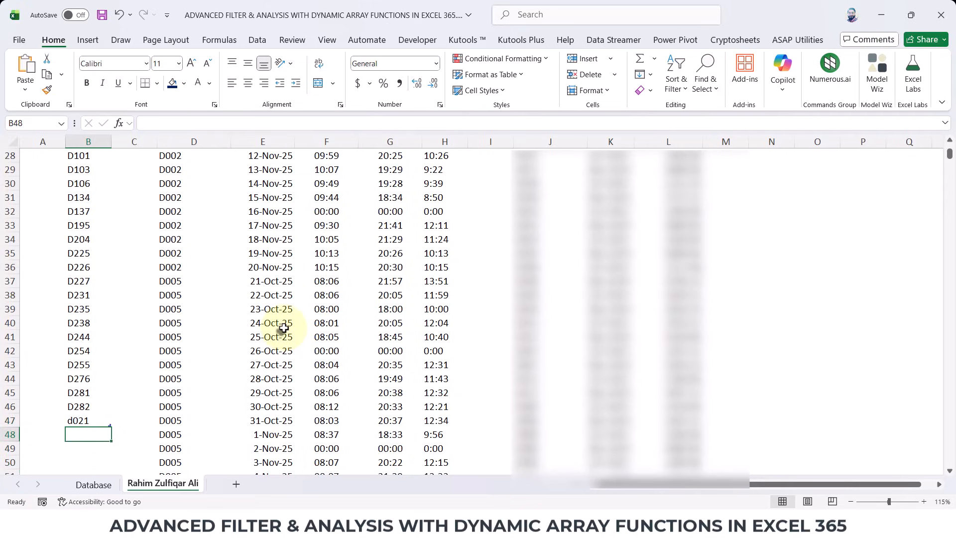
pyautogui.write('D022')
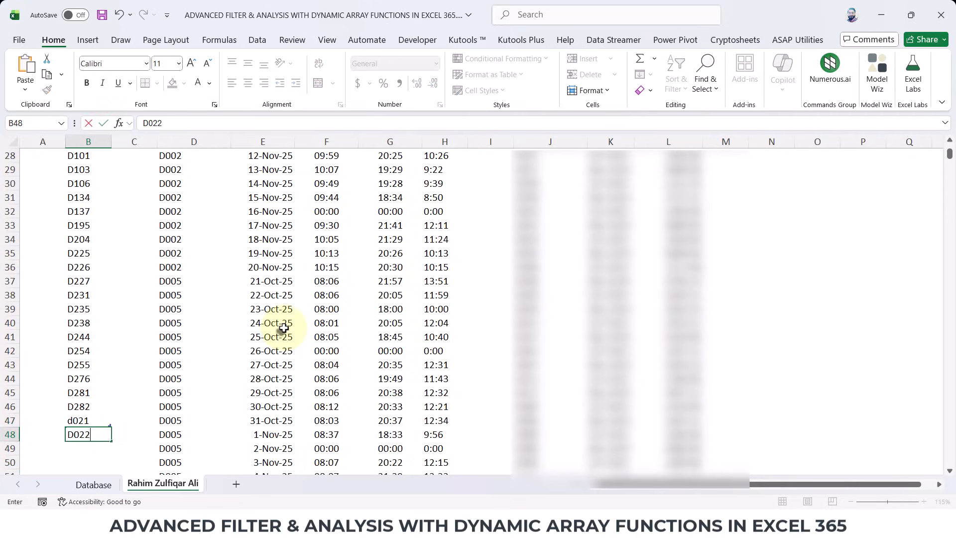
pyautogui.press('Return')
# Check the Employee Code filter's value list for D022 and close it without applying a filter
pyautogui.press('Up')
pyautogui.press('Up')
pyautogui.press('Right')
pyautogui.press('Right')
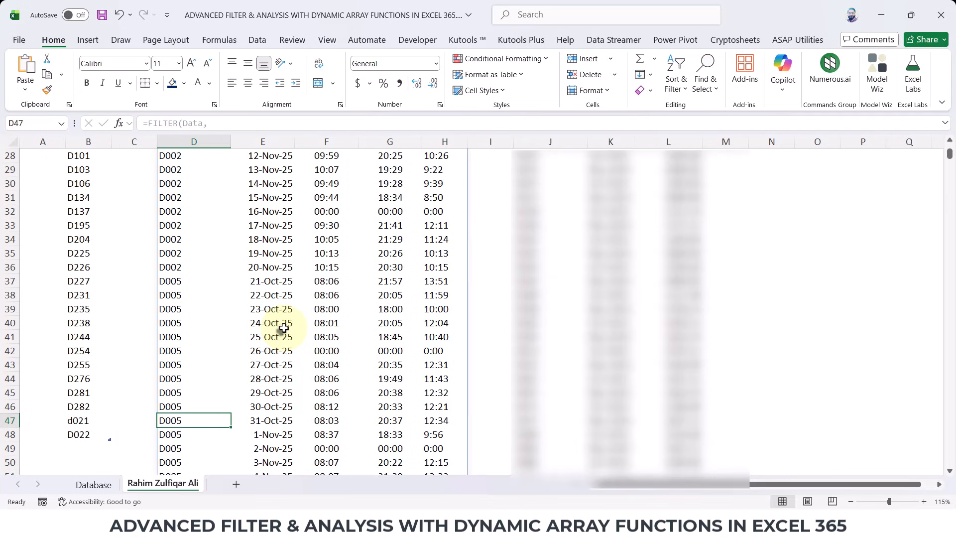
pyautogui.hotkey('ctrl', 'Up')
pyautogui.press('Up')
pyautogui.press('Down')
pyautogui.press('Down')
pyautogui.press('Up')
pyautogui.hotkey('alt', 'Down')
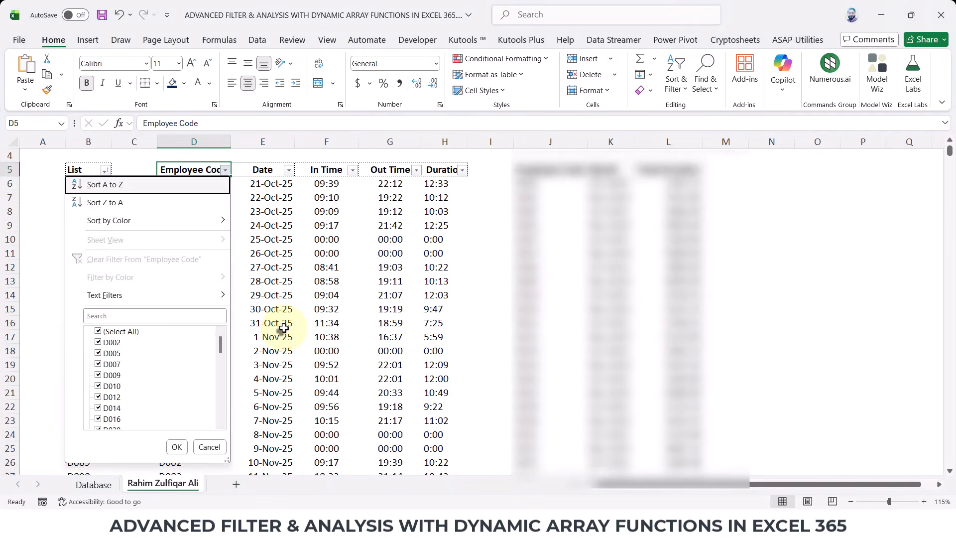
pyautogui.press('Down')
pyautogui.press('Down')
pyautogui.press('Down')
pyautogui.press('Down')
pyautogui.press('Down')
pyautogui.press('Down')
pyautogui.press('Down')
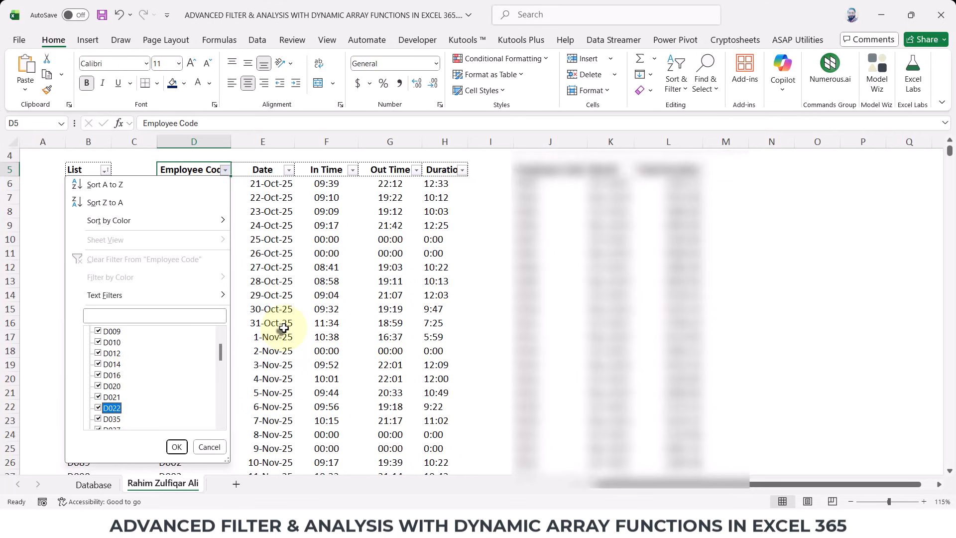
pyautogui.press('Escape')
# Review the FILTER formula in D6 and its reference to the List table
pyautogui.press('Down')
pyautogui.press('F2')
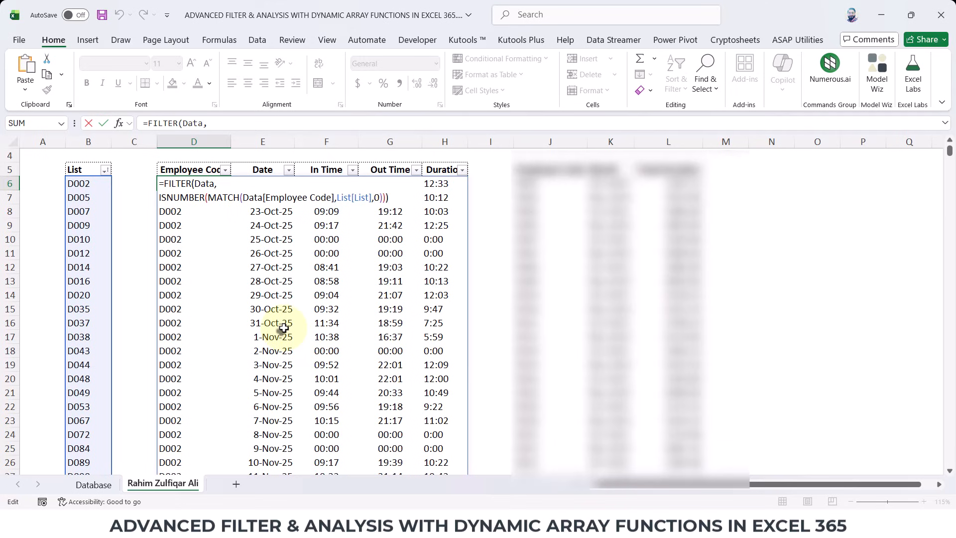
pyautogui.press('Return')
pyautogui.press('Down')
pyautogui.press('Down')
pyautogui.press('Down')
pyautogui.press('Down')
pyautogui.press('Down')
pyautogui.press('Down')
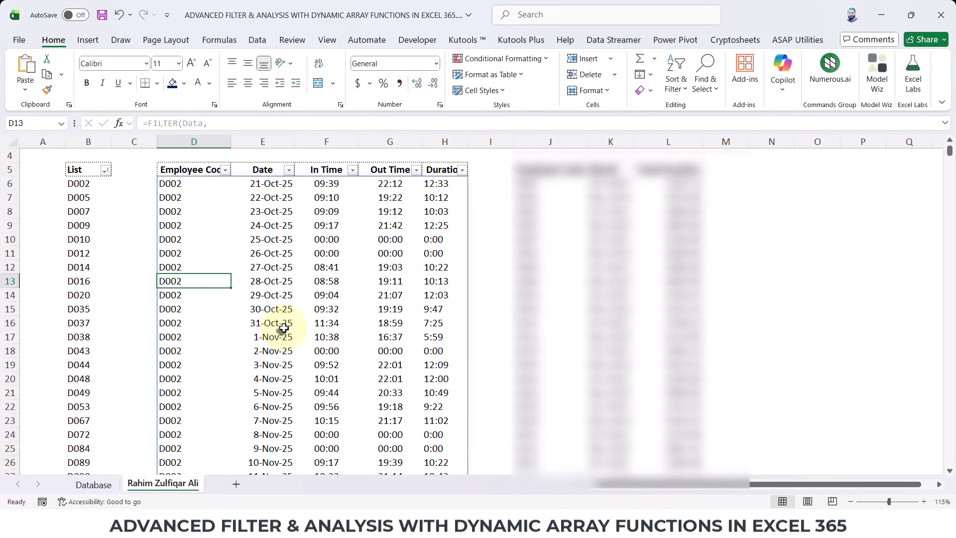
pyautogui.hotkey('ctrl', 'pageup')
pyautogui.hotkey('ctrl', 'pagedown')
pyautogui.hotkey('ctrl', 'Home')
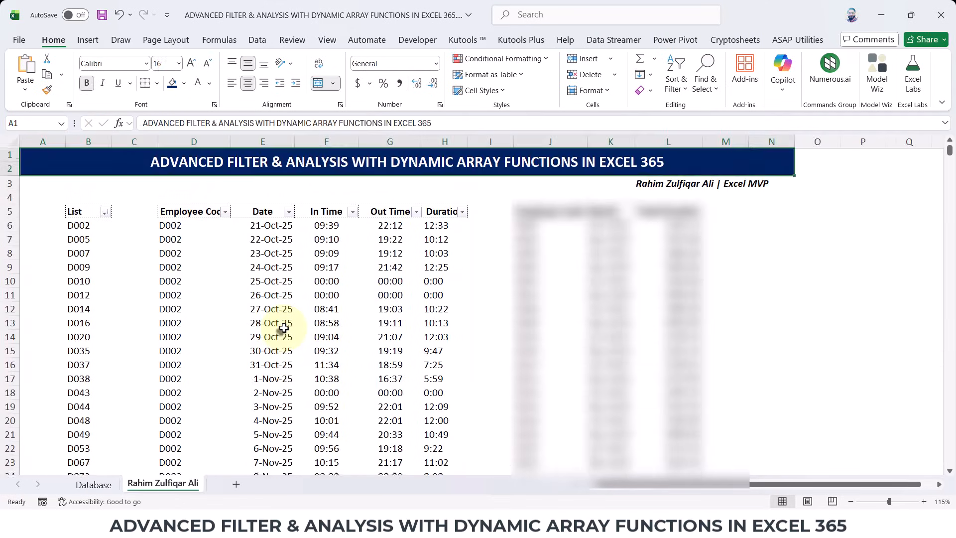
# Inspect the array and the ISNUMBER/MATCH include argument of the FILTER formula in D6
pyautogui.press('Down')
pyautogui.press('Down')
pyautogui.press('Down')
pyautogui.press('Down')
pyautogui.press('Right')
pyautogui.press('Right')
pyautogui.press('Right')
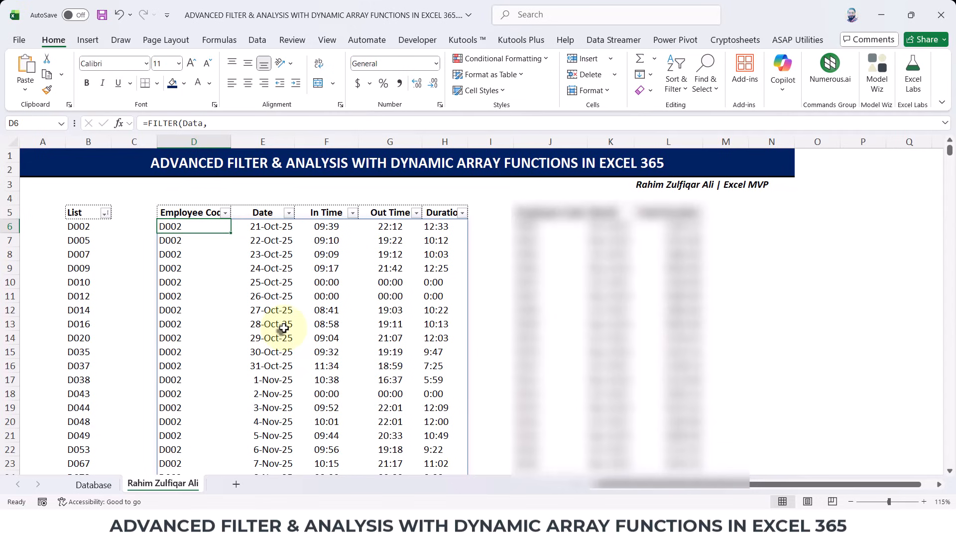
pyautogui.press('F2')
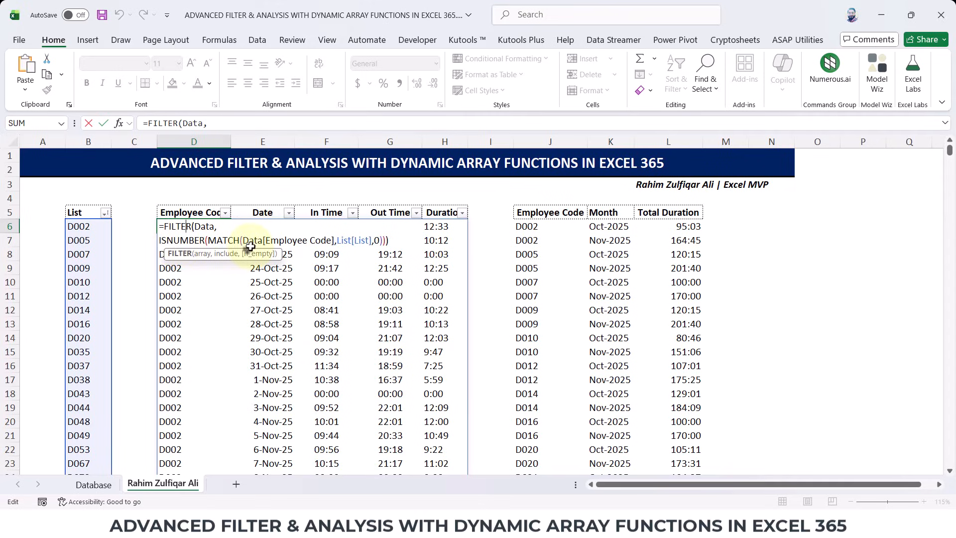
pyautogui.click(389, 241)
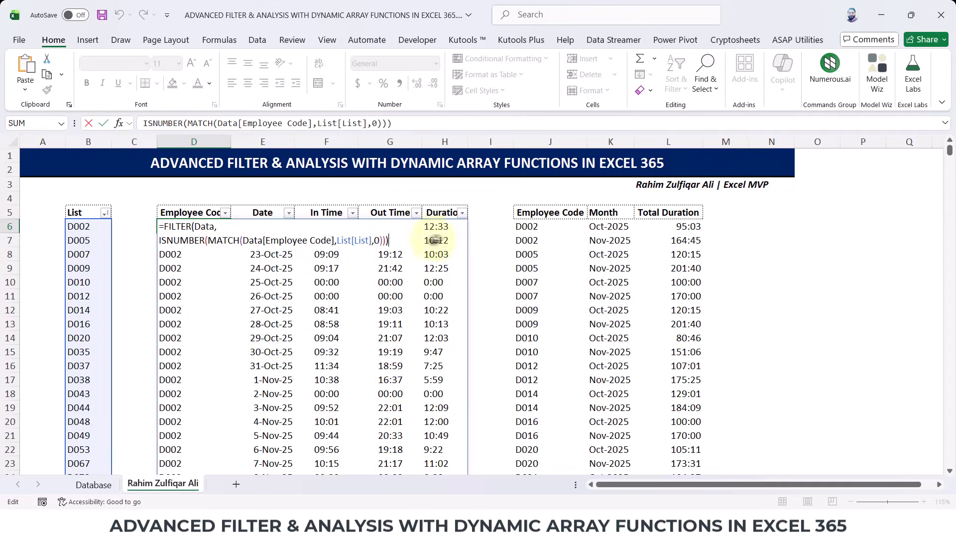
pyautogui.press('Return')
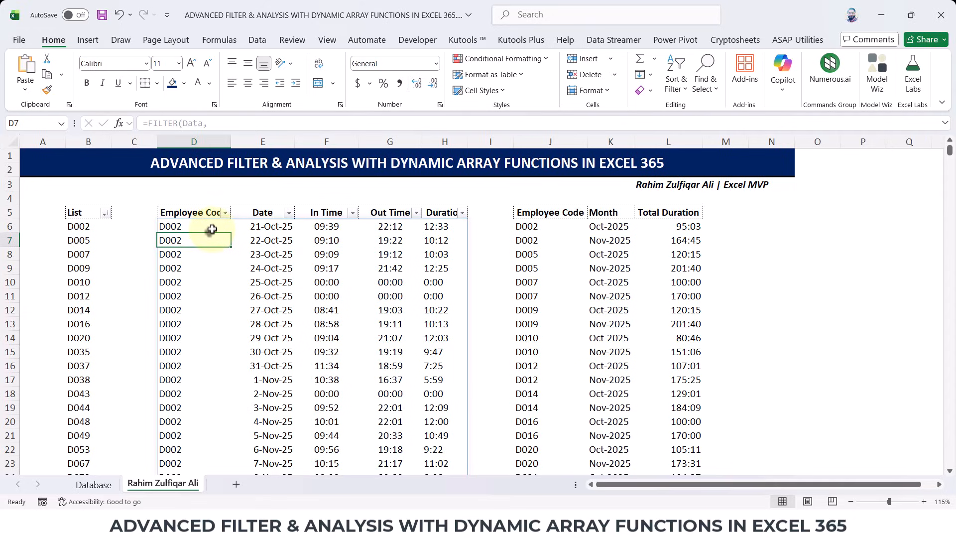
pyautogui.click(212, 227)
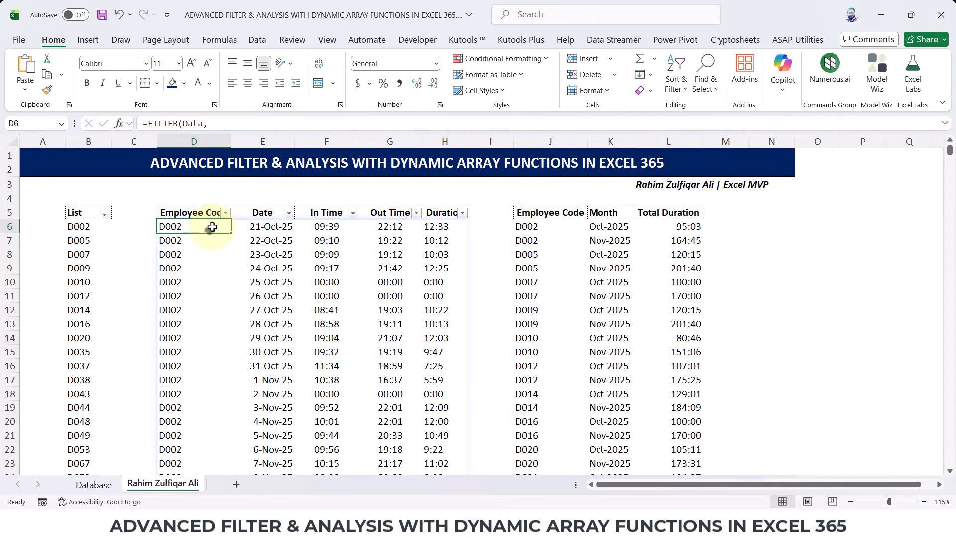
# Examine the dates in the filtered records and the LET formula in J6 that totals duration by employee and month
pyautogui.click(264, 227)
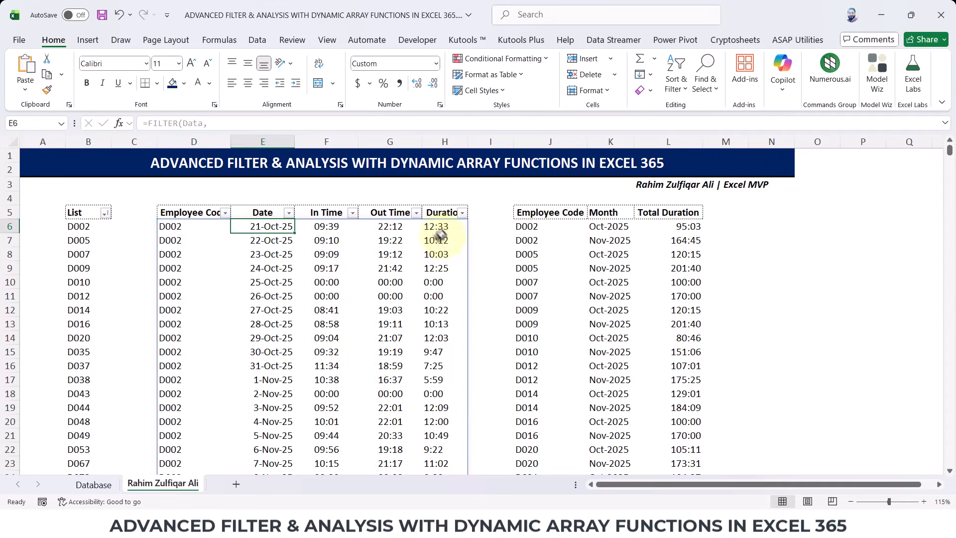
pyautogui.moveTo(249, 227); pyautogui.dragTo(264, 466)
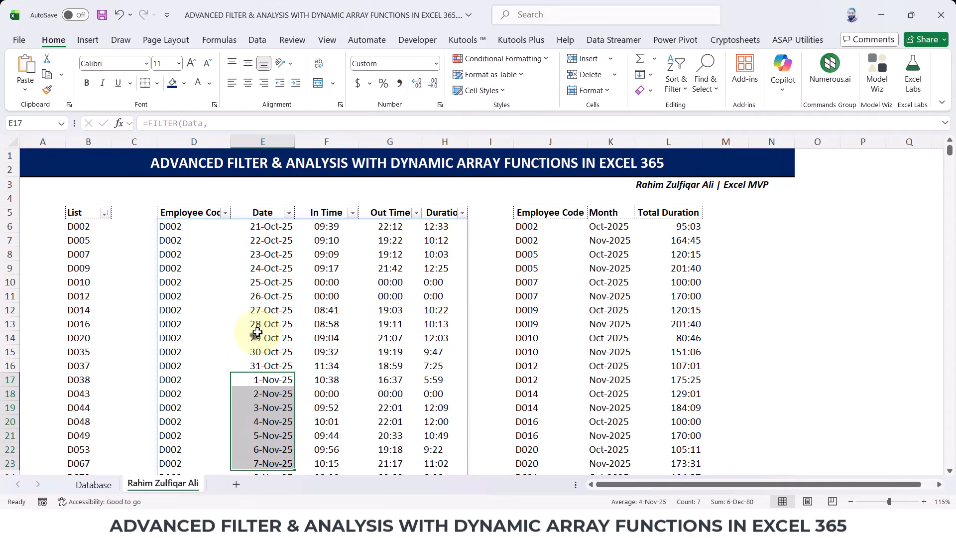
pyautogui.click(532, 228)
pyautogui.doubleClick(533, 227)
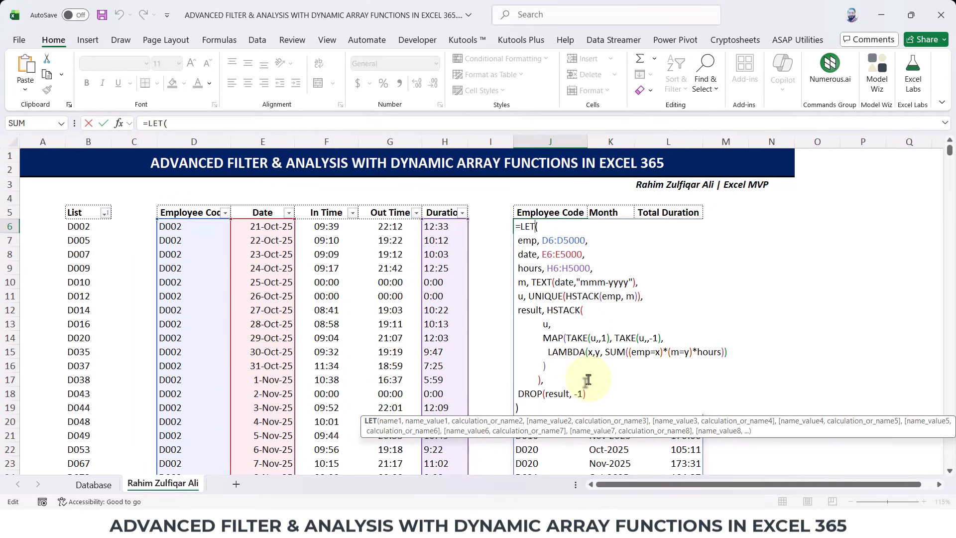
pyautogui.press('Return')
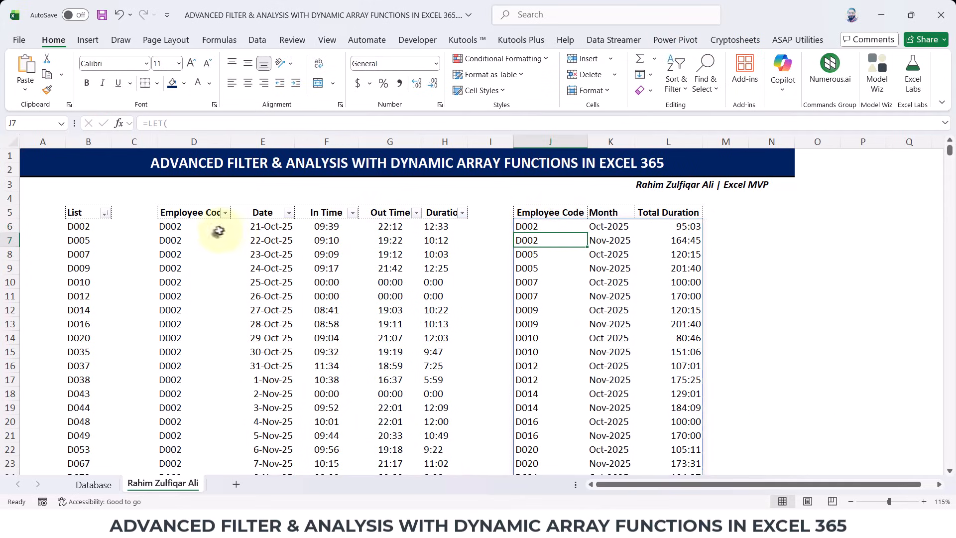
pyautogui.click(196, 228)
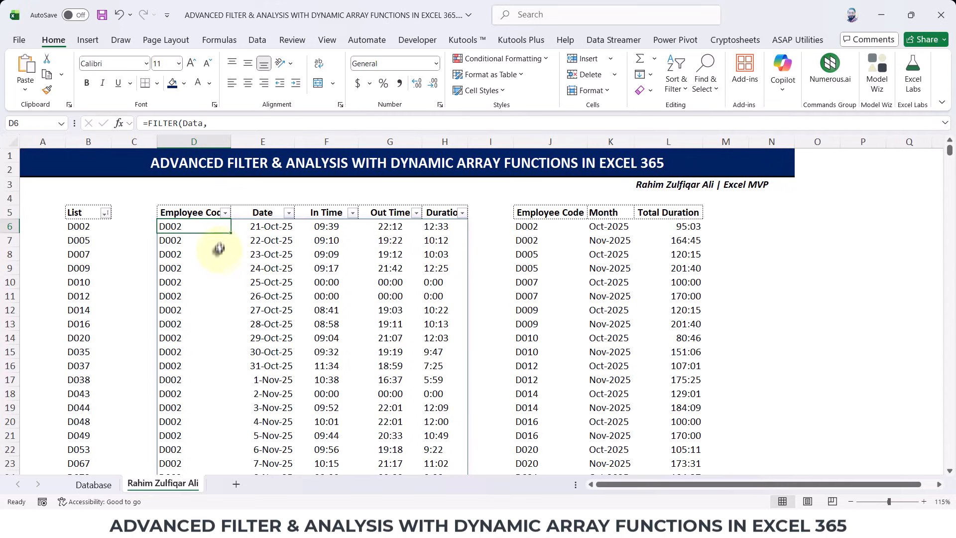
pyautogui.click(549, 226)
pyautogui.doubleClick(549, 226)
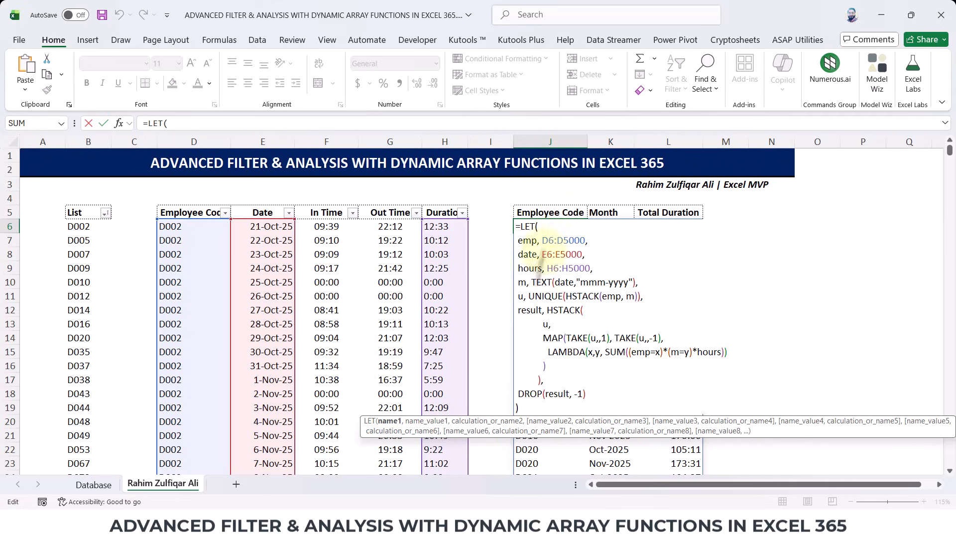
pyautogui.click(522, 408)
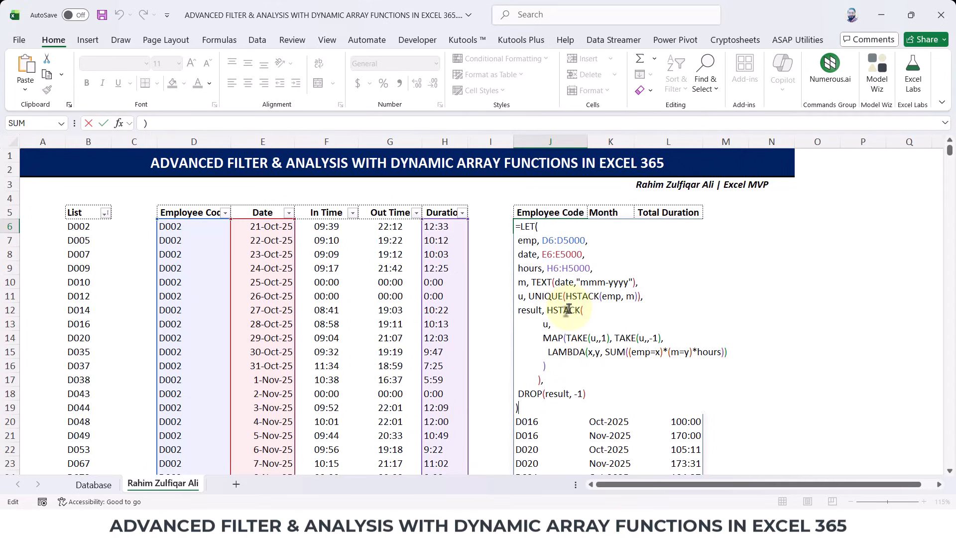
pyautogui.press('Return')
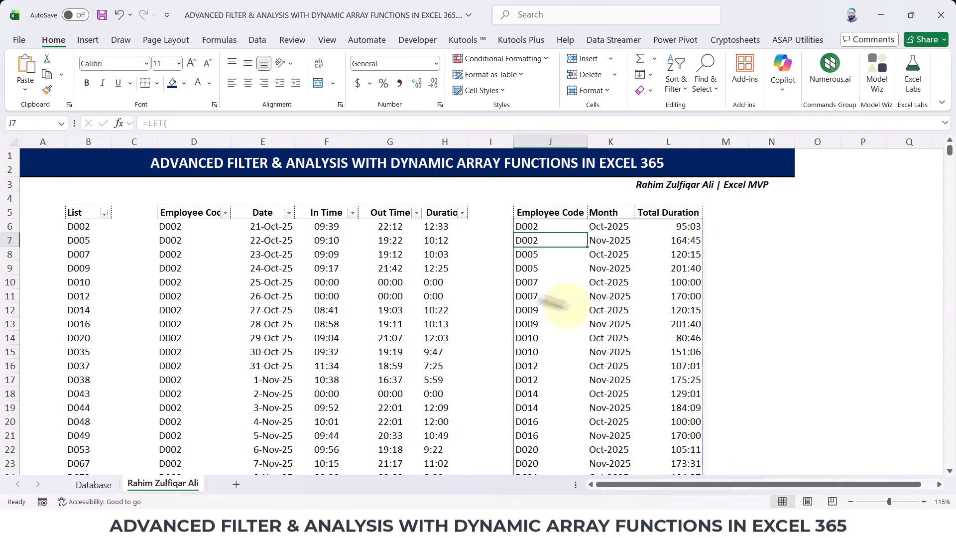
pyautogui.click(236, 232)
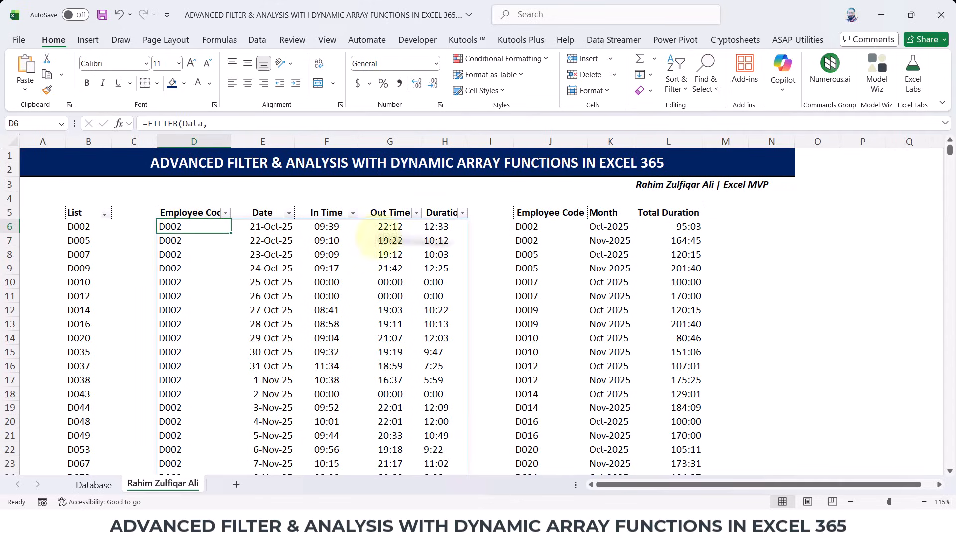
pyautogui.moveTo(550, 213); pyautogui.dragTo(655, 406)
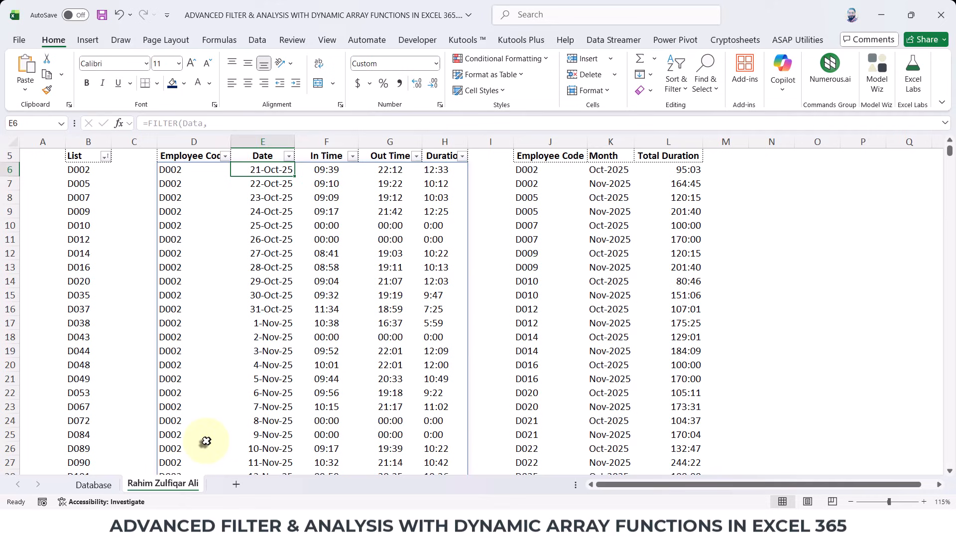
pyautogui.press('Right')
pyautogui.press('Right')
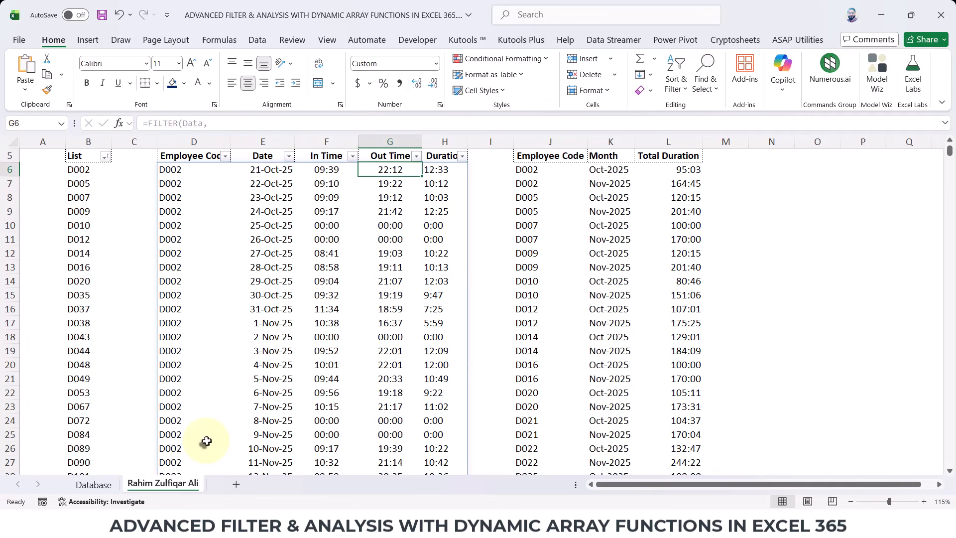
pyautogui.press('Up')
pyautogui.press('Up')
pyautogui.press('Up')
pyautogui.press('Up')
pyautogui.press('Down')
pyautogui.press('Down')
pyautogui.press('Down')
pyautogui.press('Down')
pyautogui.press('Down')
pyautogui.press('Left')
pyautogui.press('Left')
pyautogui.press('Left')
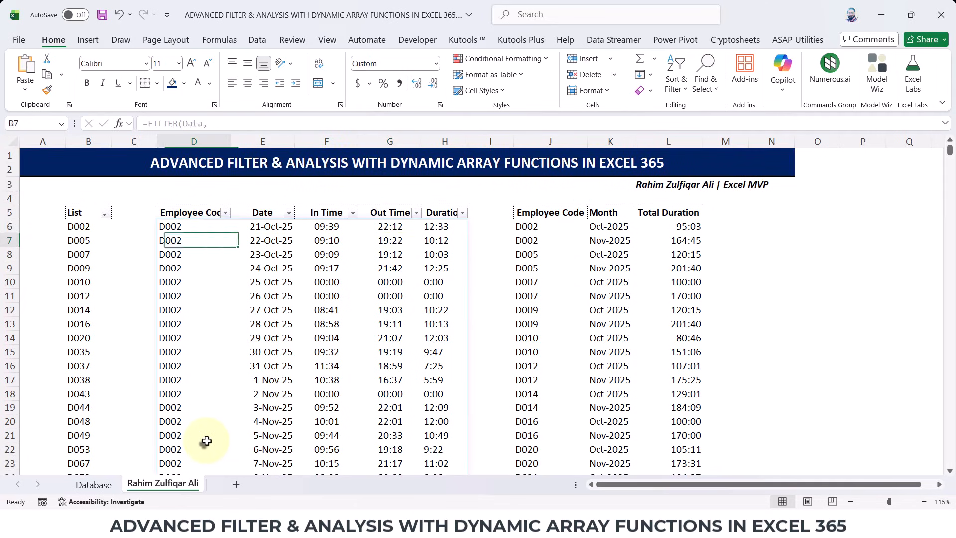
# Look over the first filtered records around D6, from the FILTER formula across to the In Time values
pyautogui.press('Up')
pyautogui.press('F2')
pyautogui.press('Escape')
pyautogui.press('Right')
pyautogui.press('Right')
pyautogui.press('Right')
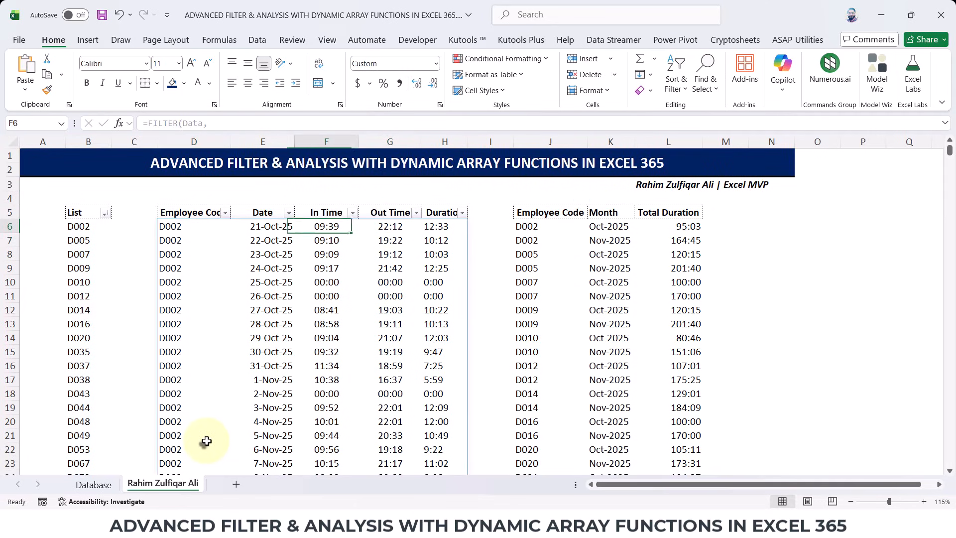
pyautogui.press('Down')
pyautogui.press('Down')
pyautogui.press('Down')
pyautogui.press('Down')
pyautogui.press('Down')
pyautogui.press('Left')
pyautogui.press('Up')
pyautogui.press('Up')
pyautogui.press('Up')
pyautogui.press('Up')
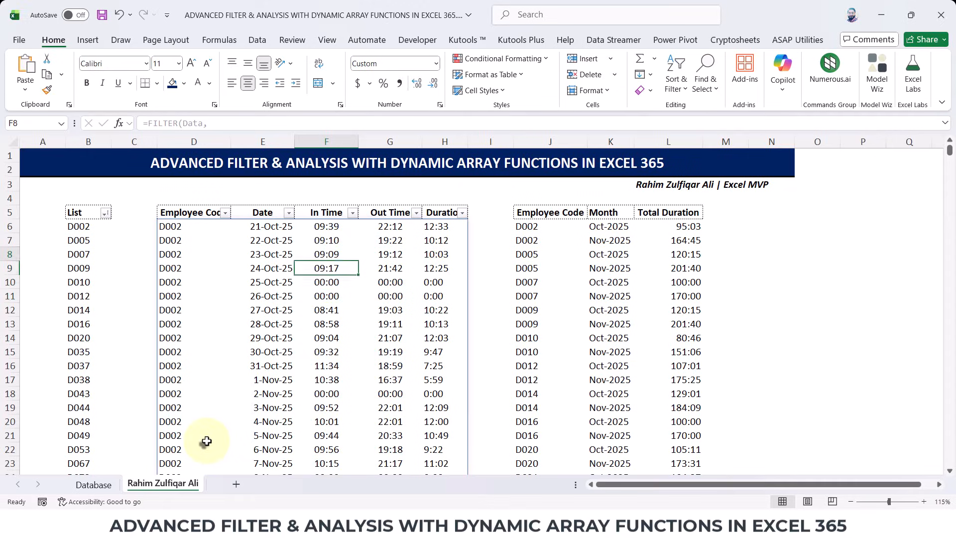
# Examine how the Date column's values are displayed in the last rows of the filtered records
pyautogui.press('Left')
pyautogui.hotkey('ctrl', 'Down')
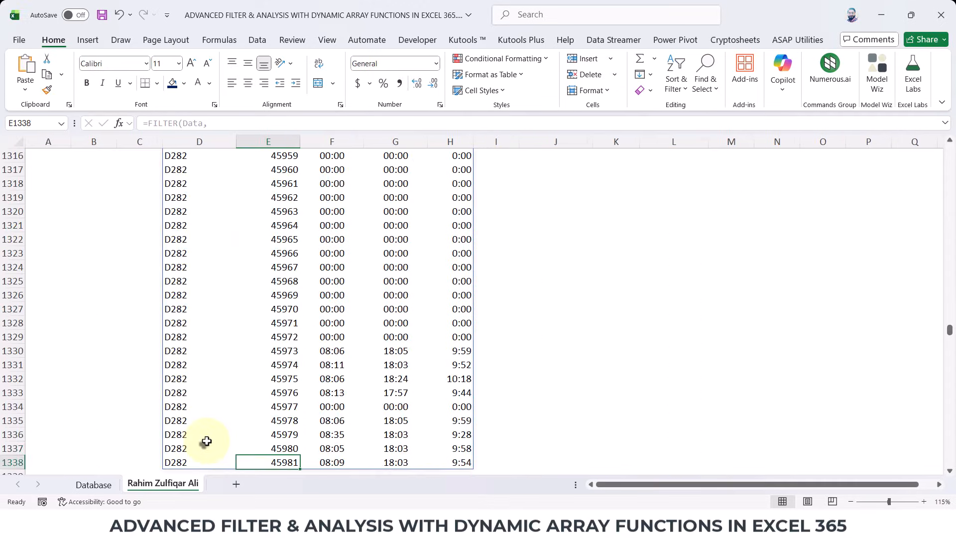
pyautogui.press('Up')
pyautogui.press('Up')
pyautogui.press('Up')
pyautogui.press('Up')
pyautogui.press('Up')
pyautogui.press('Up')
pyautogui.press('Up')
pyautogui.press('Up')
pyautogui.press('Up')
pyautogui.press('Up')
pyautogui.press('Up')
pyautogui.press('Up')
pyautogui.press('Up')
pyautogui.press('Up')
pyautogui.press('Up')
pyautogui.press('Up')
pyautogui.press('Up')
pyautogui.press('Up')
pyautogui.press('Down')
pyautogui.press('Down')
pyautogui.press('Down')
pyautogui.press('Down')
pyautogui.press('Down')
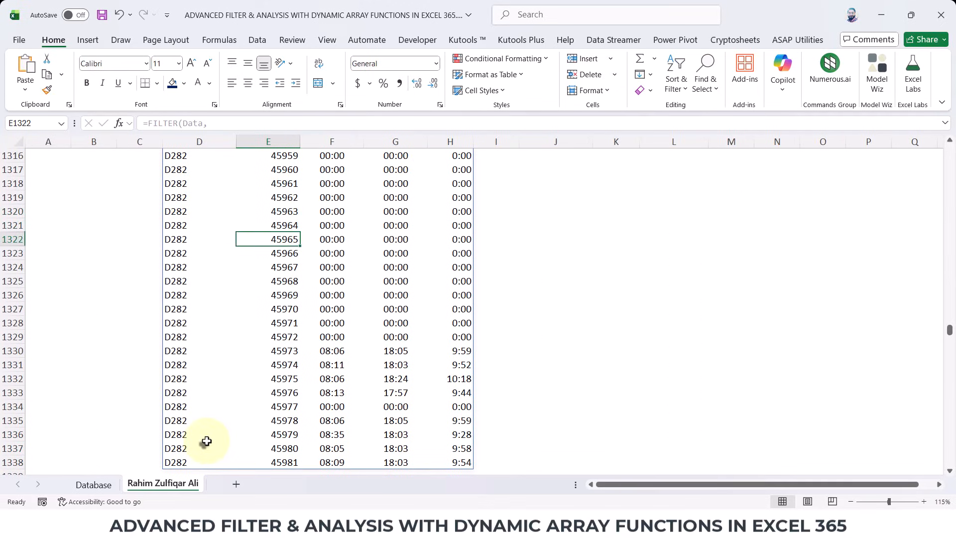
# Format all dates in the Date column of the filtered records in the d-mmm-yy style, down to the last row
pyautogui.hotkey('ctrl', 'Up')
pyautogui.press('Down')
pyautogui.hotkey('ctrl', 'shift', 'Down')
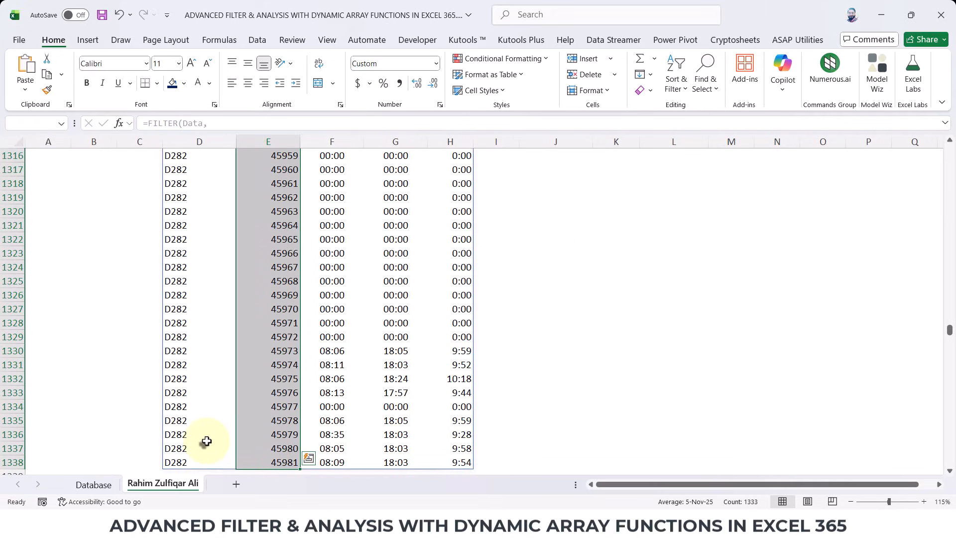
pyautogui.hotkey('ctrl', 'BackSpace')
pyautogui.hotkey('ctrl', 'Down')
pyautogui.press('Up')
pyautogui.press('Up')
pyautogui.press('Up')
pyautogui.press('Up')
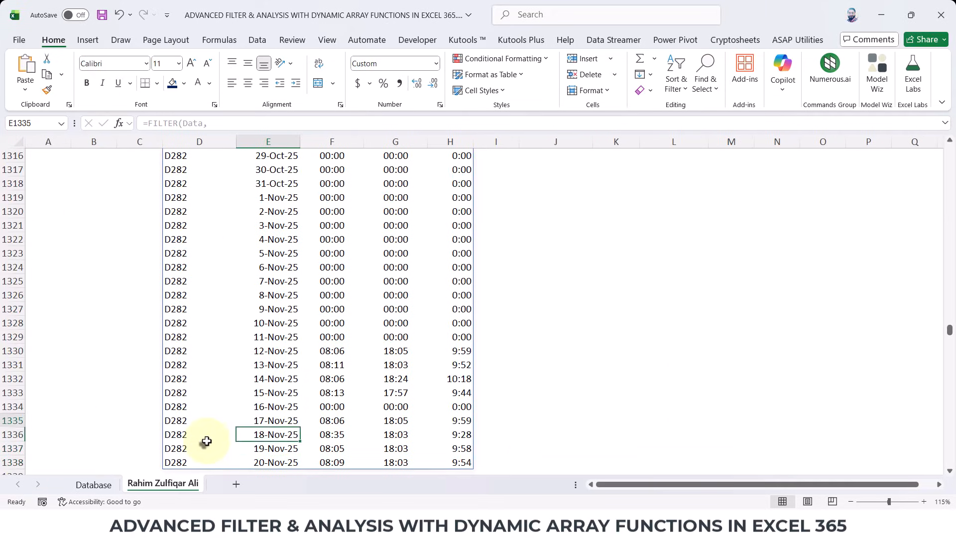
# Check the custom number format applied to the Out Time column of the filtered records
pyautogui.hotkey('ctrl', 'Up')
pyautogui.press('Down')
pyautogui.press('Right')
pyautogui.press('Right')
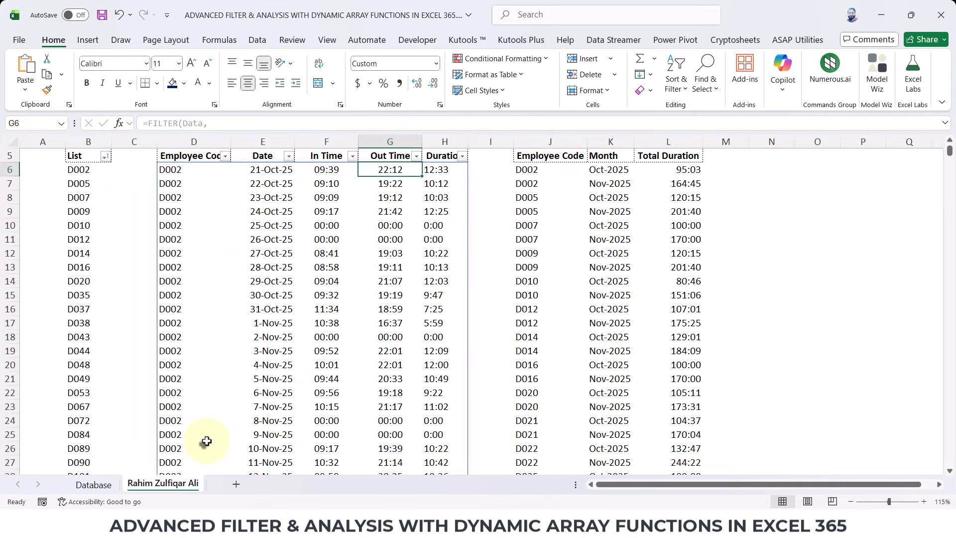
pyautogui.hotkey('ctrl', 'shift', 'Down')
pyautogui.hotkey('ctrl', 'BackSpace')
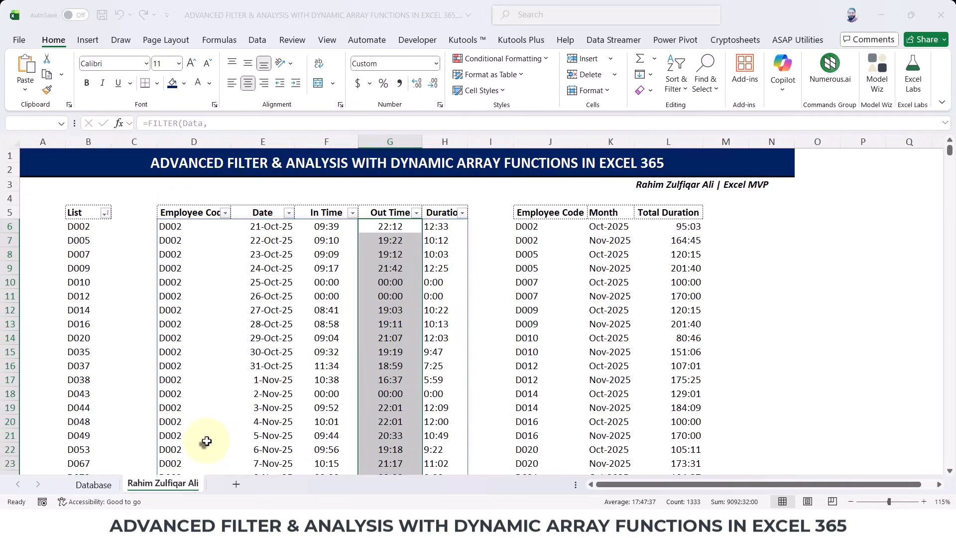
pyautogui.hotkey('ctrl', '1')
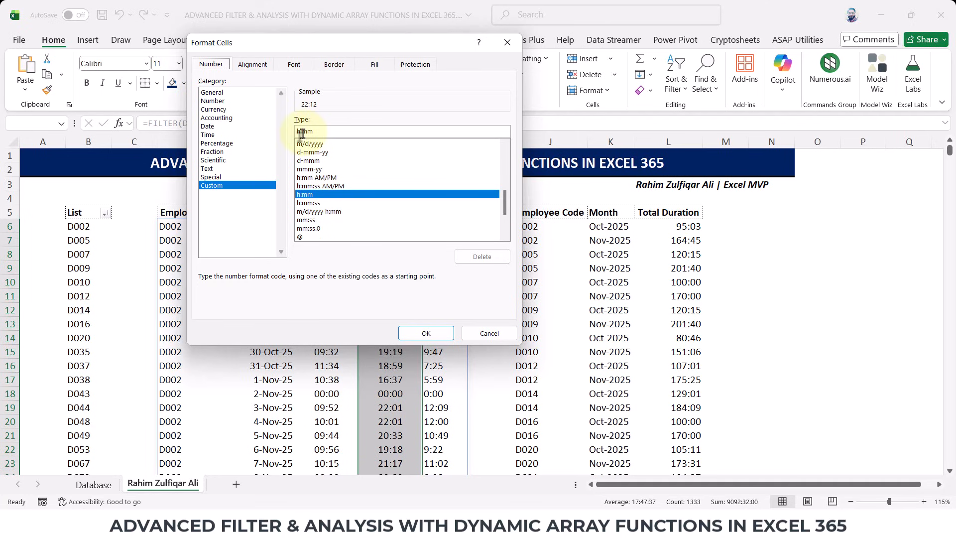
pyautogui.press('Return')
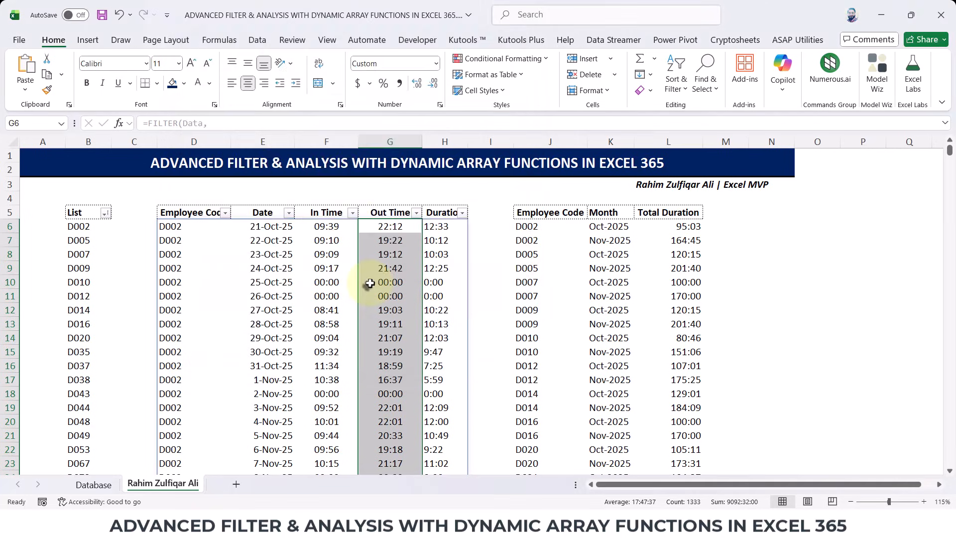
pyautogui.hotkey('ctrl', 'Down')
pyautogui.press('Left')
pyautogui.hotkey('ctrl', 'Up')
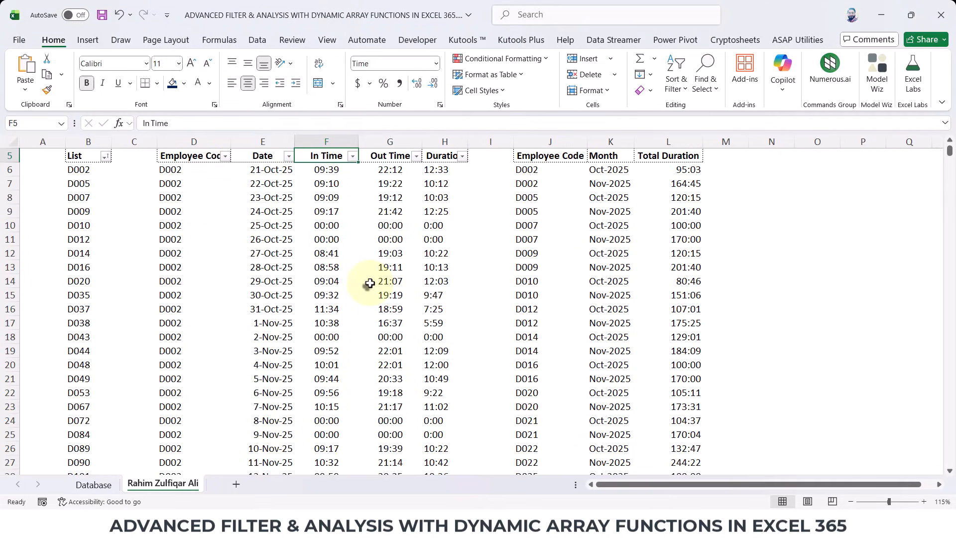
# Create a PivotTable on a new sheet from the filtered records in columns D to H, including their headers
pyautogui.hotkey('ctrl', 'Home')
pyautogui.press('Down')
pyautogui.press('Down')
pyautogui.press('Down')
pyautogui.press('Left')
pyautogui.press('Left')
pyautogui.hotkey('ctrl', 'shift', 'Right')
pyautogui.hotkey('ctrl', 'shift', 'Down')
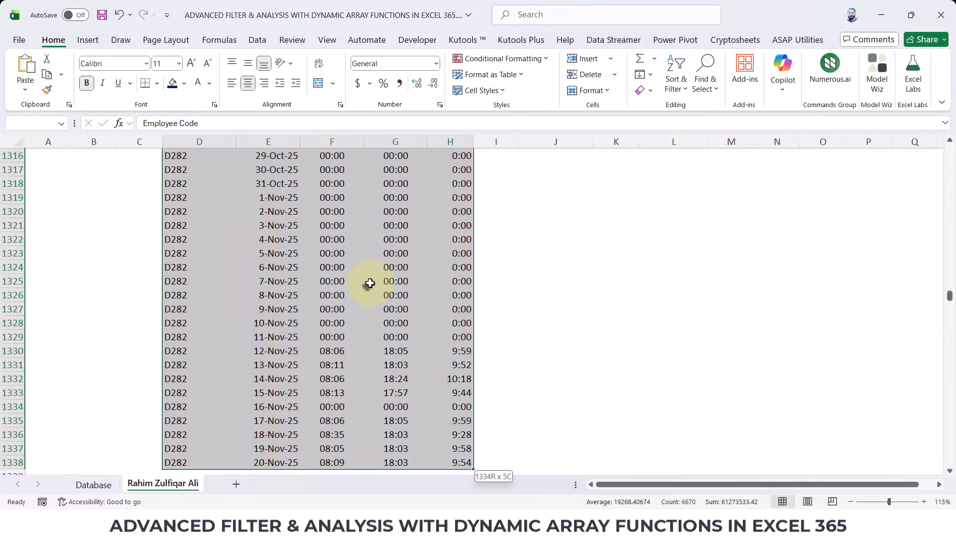
pyautogui.hotkey('alt', 'd')
pyautogui.press('p')
pyautogui.press('f')
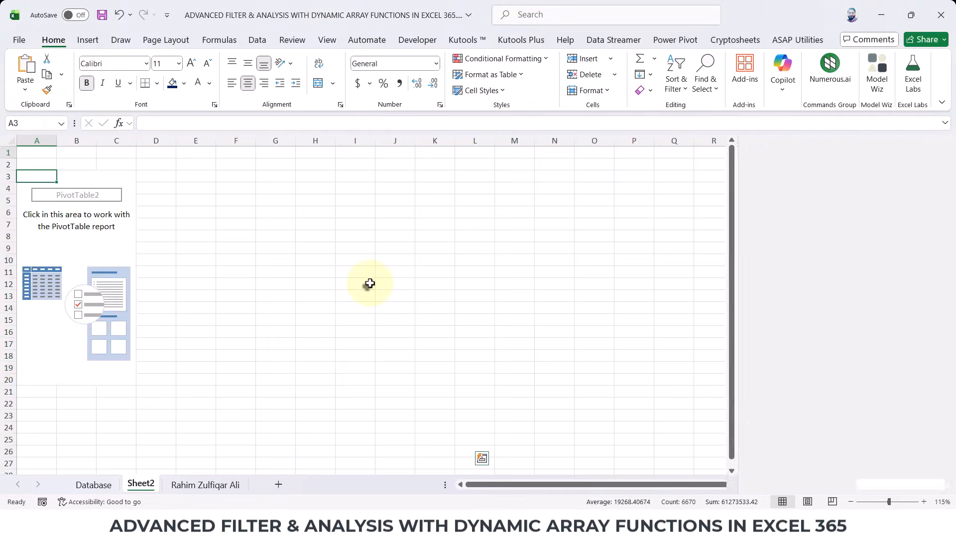
# Set up the PivotTable with Employee Code and Months (Date) as rows, without Days and Date, and Duration as values
pyautogui.moveTo(821, 220); pyautogui.dragTo(792, 433)
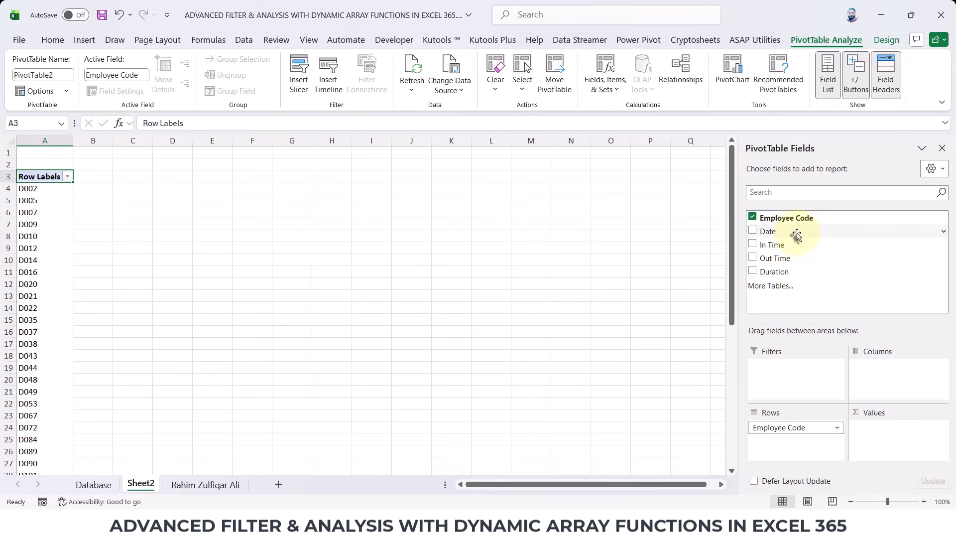
pyautogui.moveTo(793, 232); pyautogui.dragTo(801, 448)
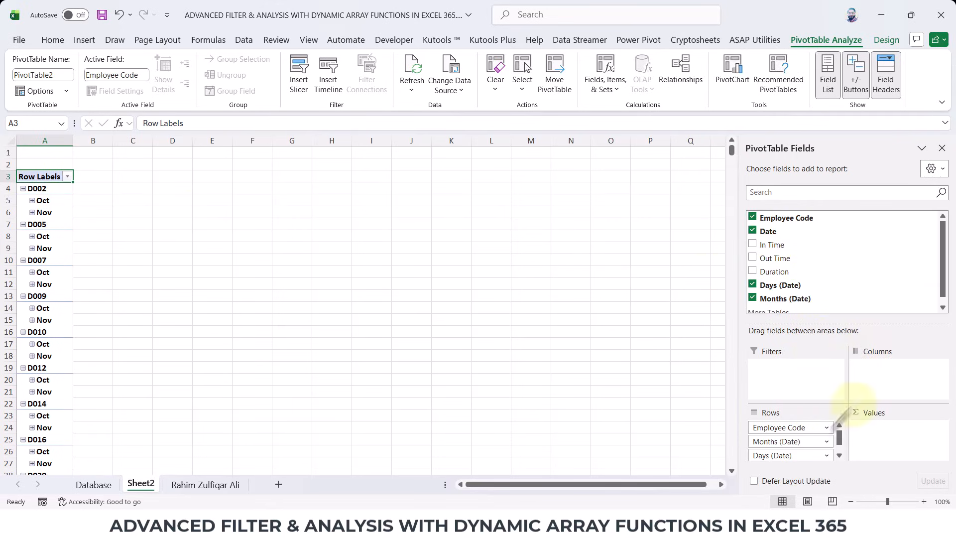
pyautogui.moveTo(790, 455); pyautogui.dragTo(846, 310)
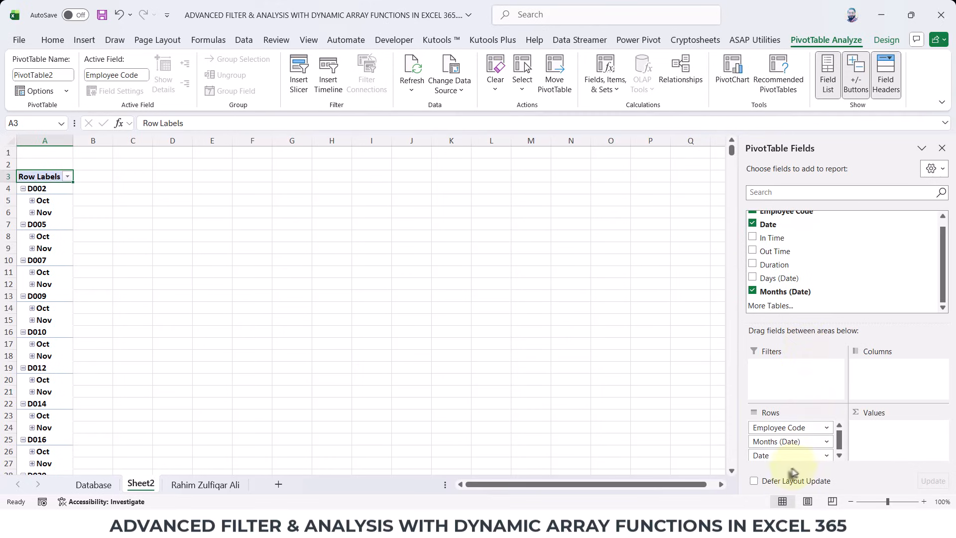
pyautogui.moveTo(789, 455); pyautogui.dragTo(852, 285)
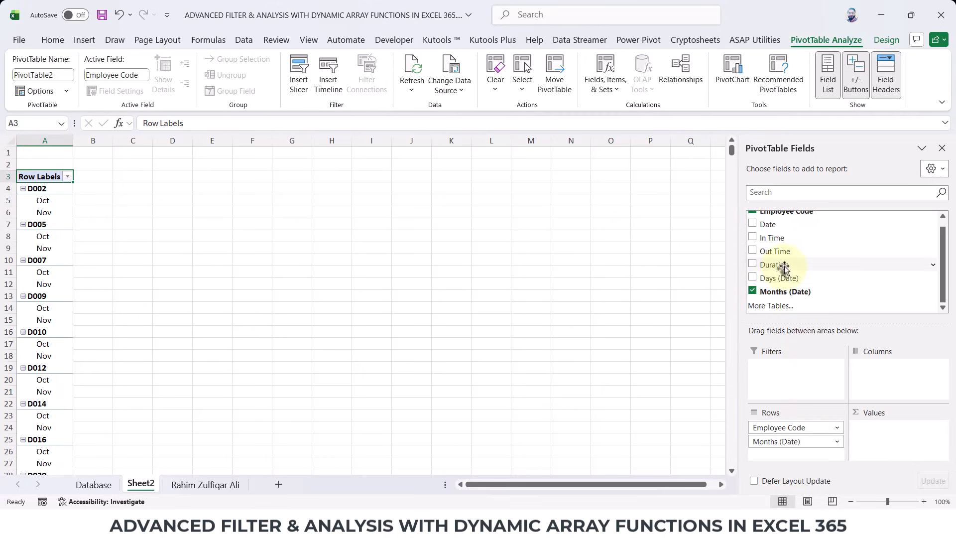
pyautogui.moveTo(783, 264); pyautogui.dragTo(904, 434)
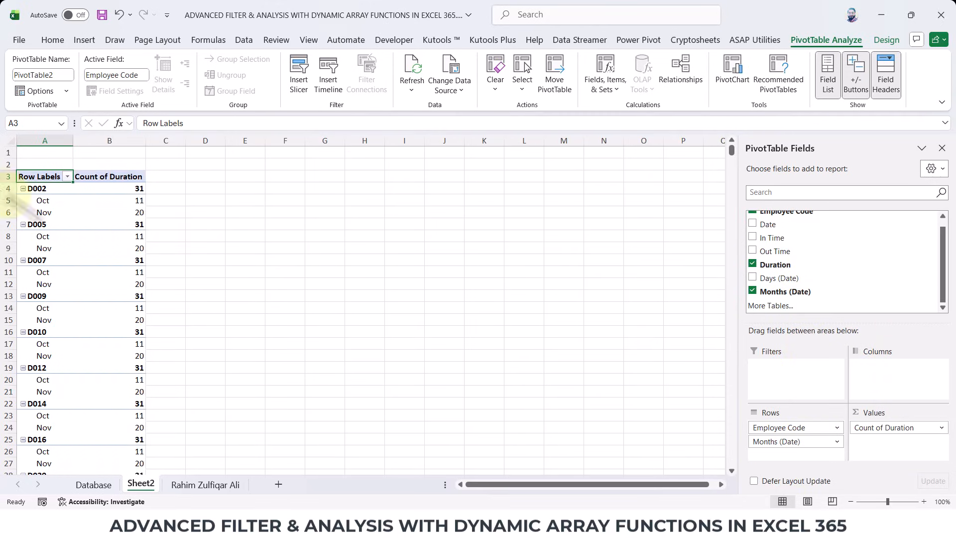
# Switch the PivotTable to the classic PivotTable layout
pyautogui.rightClick(44, 214)
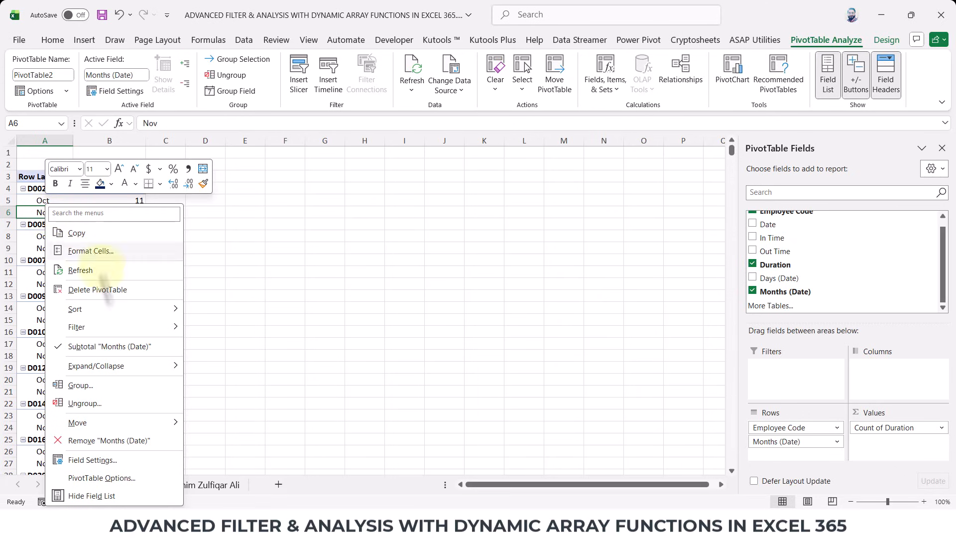
pyautogui.click(137, 478)
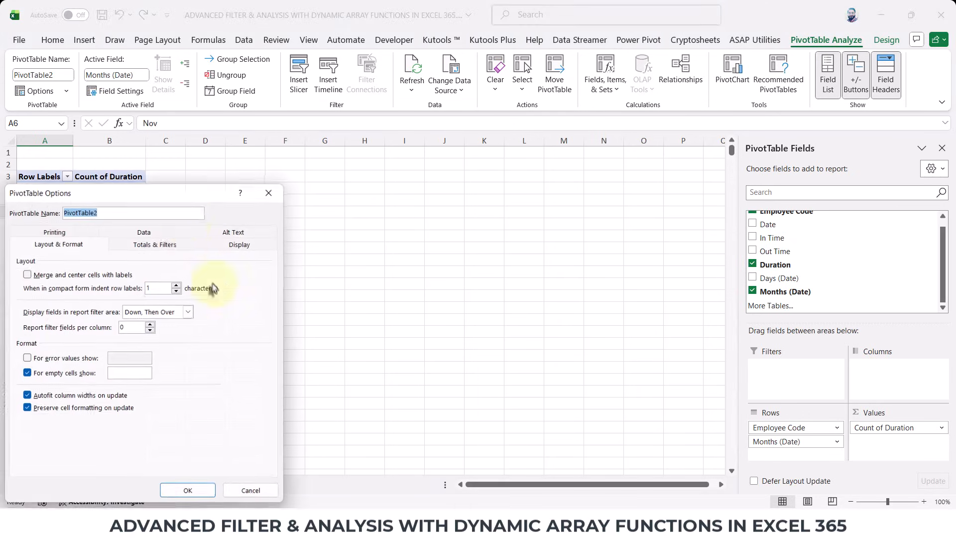
pyautogui.moveTo(160, 190); pyautogui.dragTo(319, 117)
pyautogui.click(388, 161)
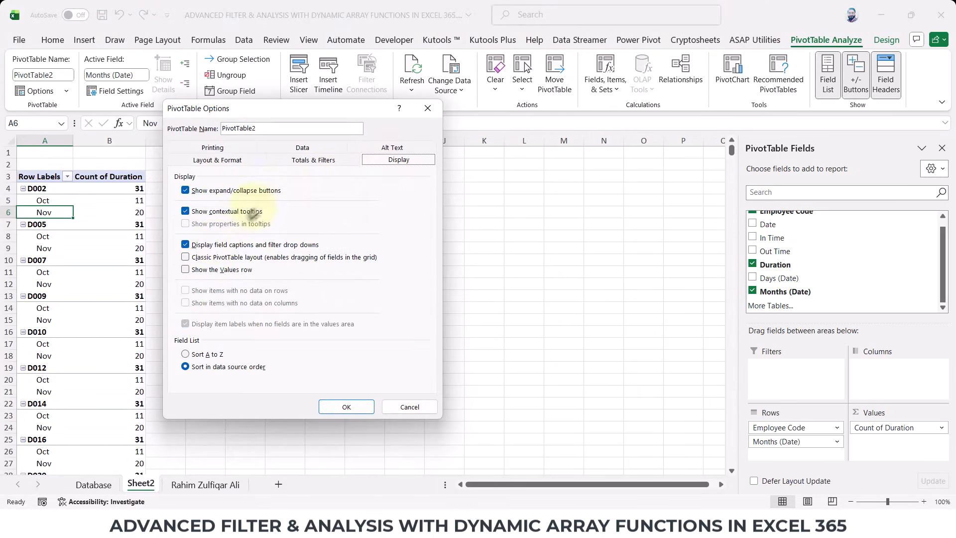
pyautogui.click(186, 257)
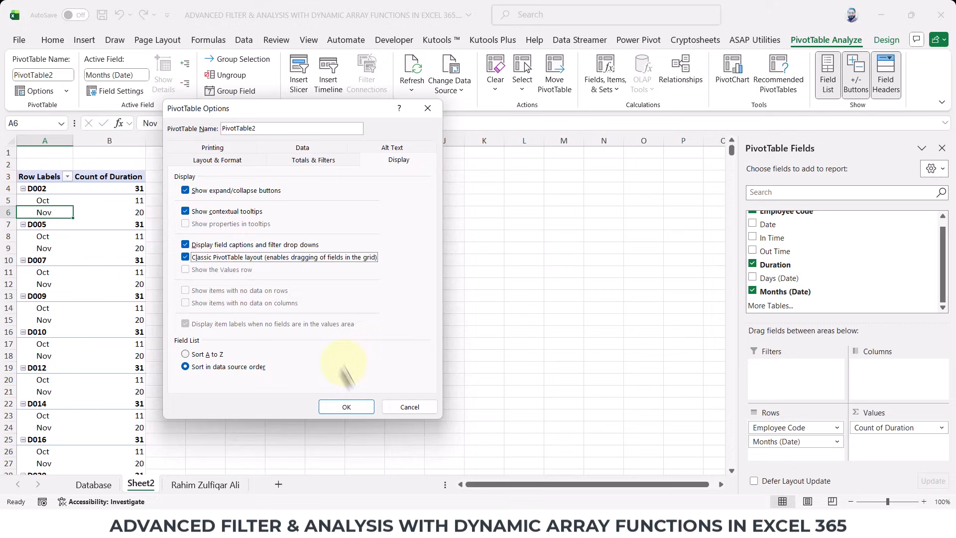
pyautogui.click(345, 406)
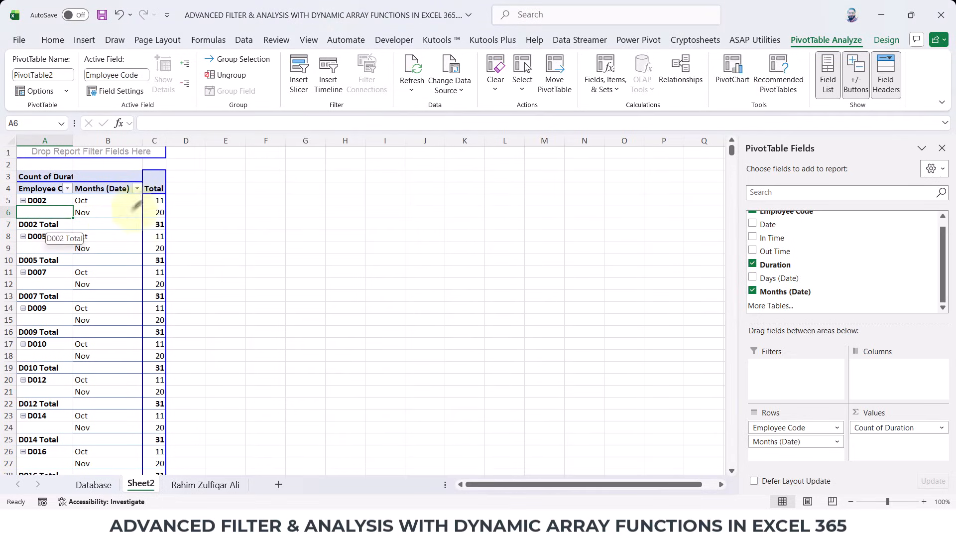
# Summarise the PivotTable's Duration field by Sum instead of Count, with totals shown as accumulated hours and minutes
pyautogui.click(157, 199)
pyautogui.rightClick(157, 199)
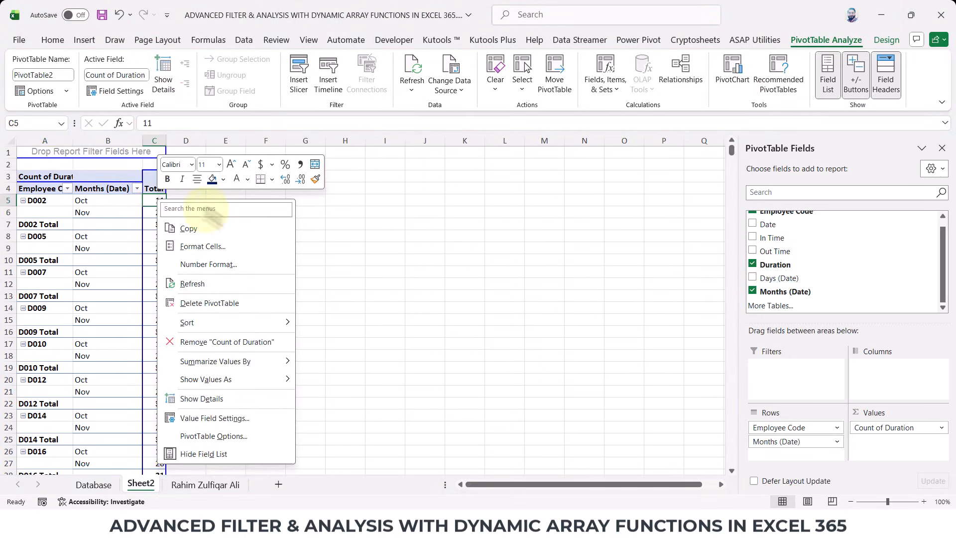
pyautogui.click(219, 420)
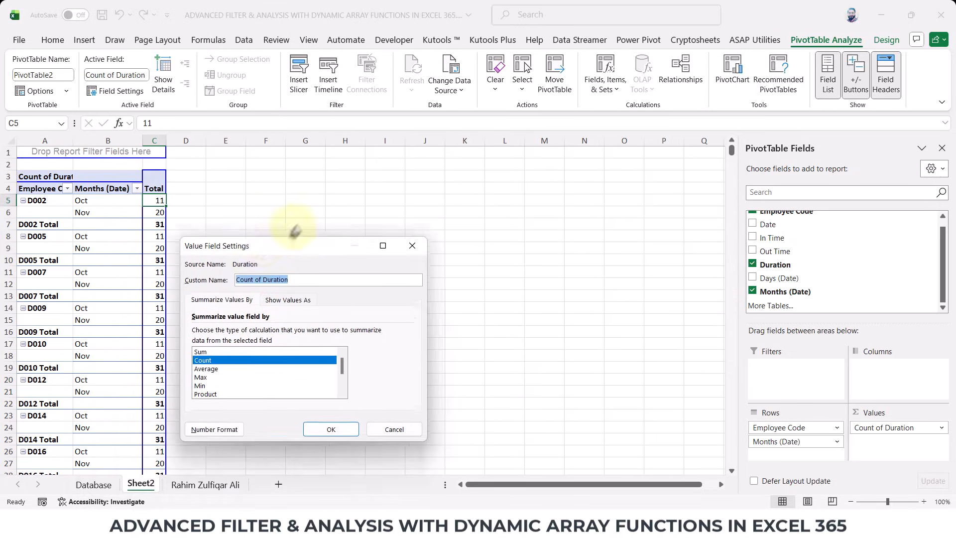
pyautogui.click(251, 321)
pyautogui.click(380, 397)
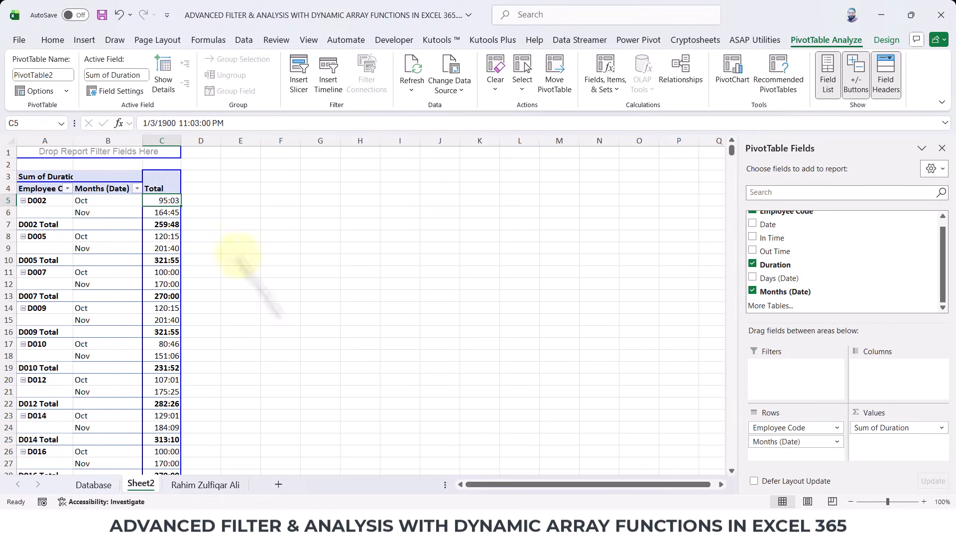
# Fill all employee subtotal rows of the PivotTable with yellow
pyautogui.keyDown('ctrl'); pyautogui.scroll(3, 292, 336); pyautogui.keyUp('ctrl')
pyautogui.scroll(2, 294, 337)
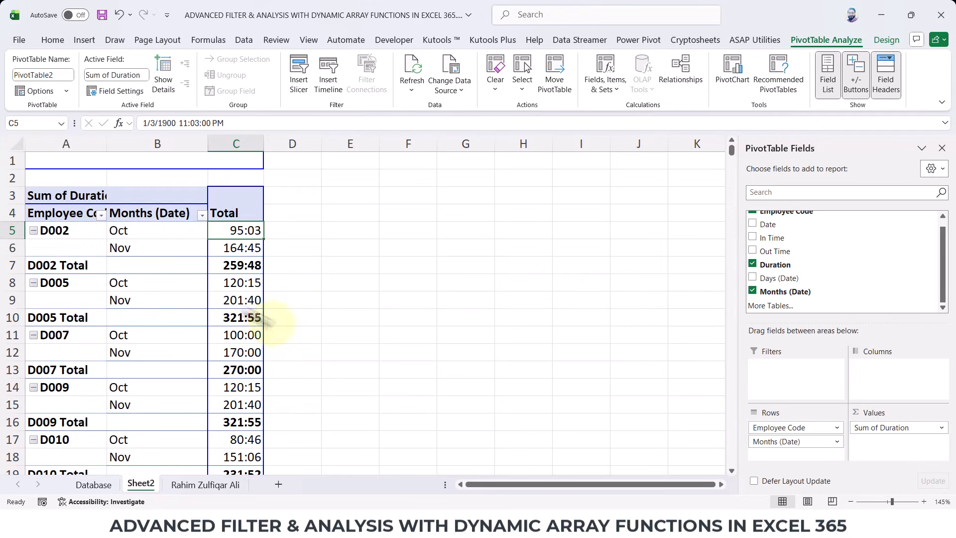
pyautogui.click(41, 265)
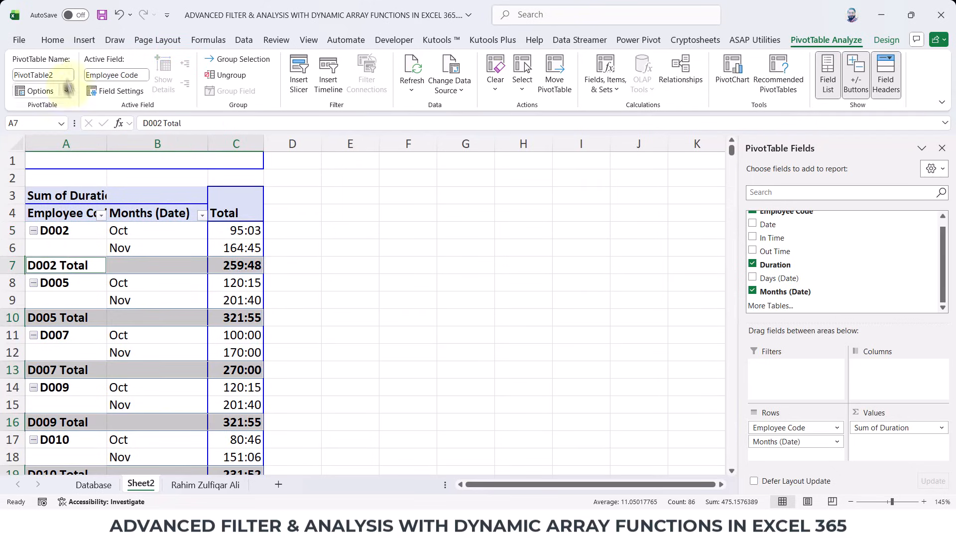
pyautogui.click(52, 40)
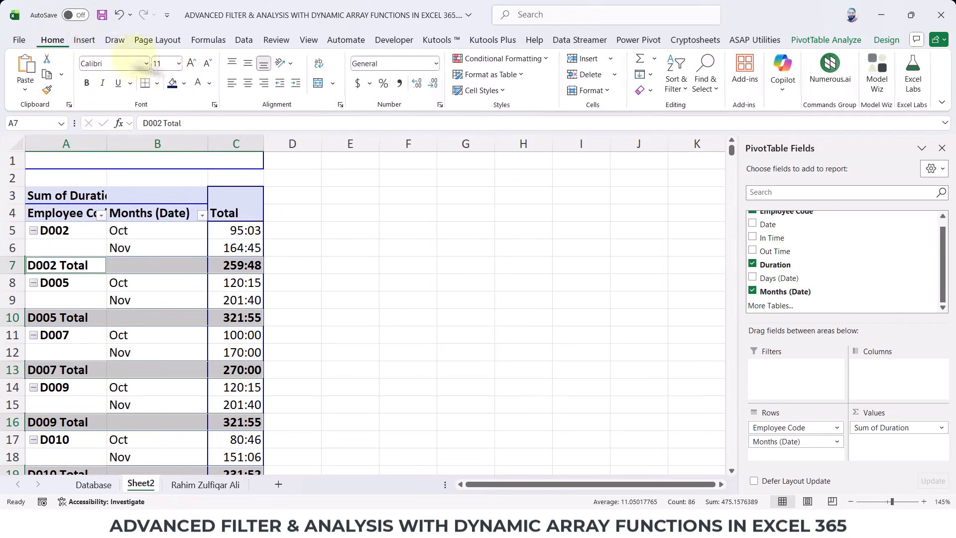
pyautogui.click(184, 85)
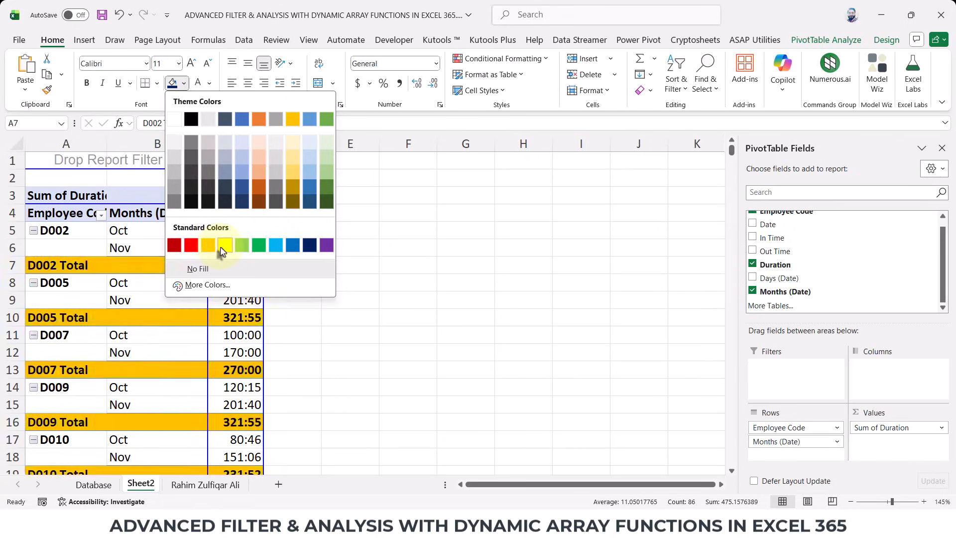
pyautogui.click(218, 242)
pyautogui.click(241, 317)
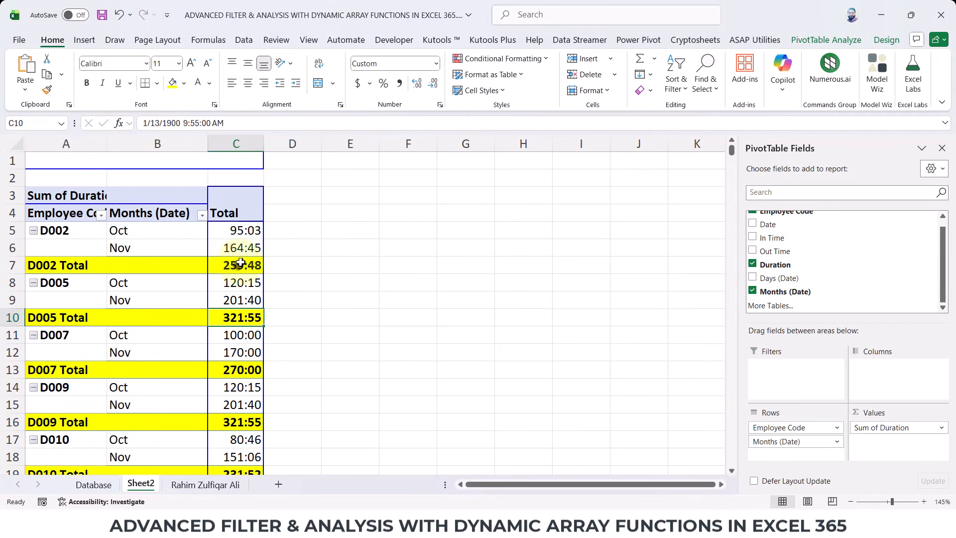
# Check the October and November totals for D002 and D005 in the PivotTable, and return to the filtered records sheet
pyautogui.click(91, 233)
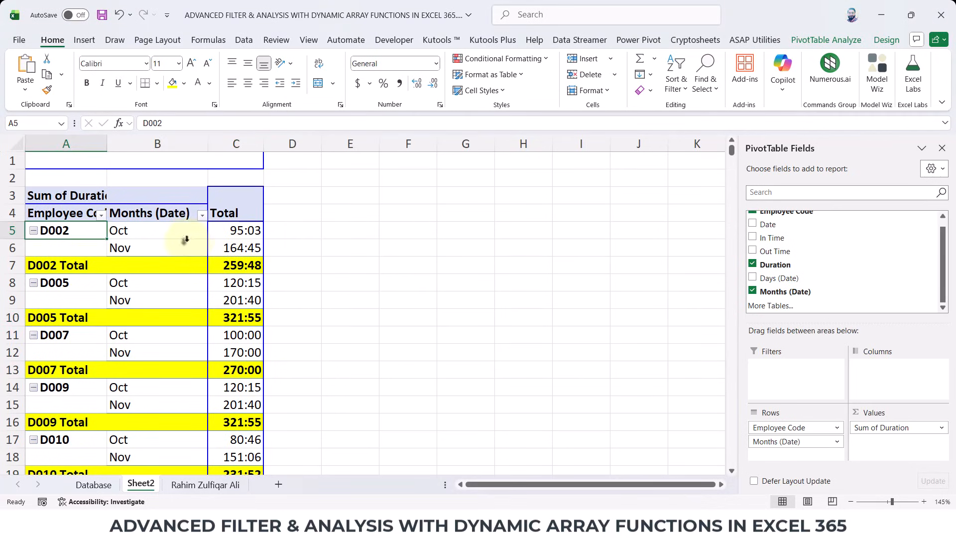
pyautogui.click(182, 246)
pyautogui.click(245, 230)
pyautogui.click(244, 247)
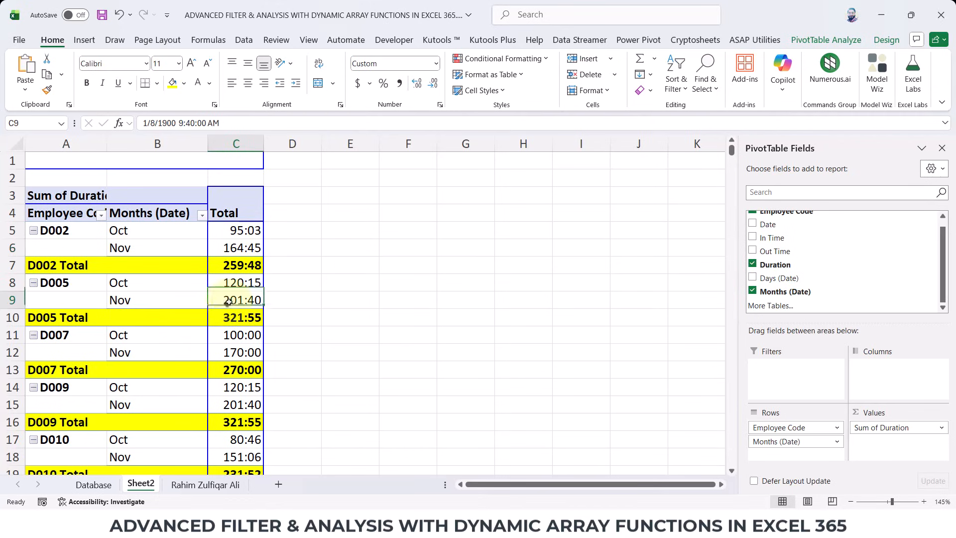
pyautogui.click(197, 305)
pyautogui.click(234, 300)
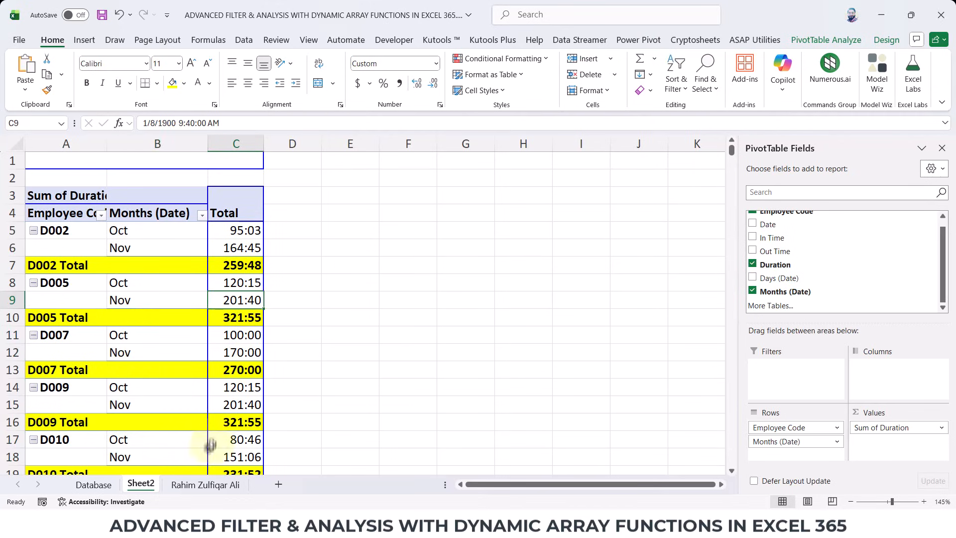
pyautogui.click(201, 484)
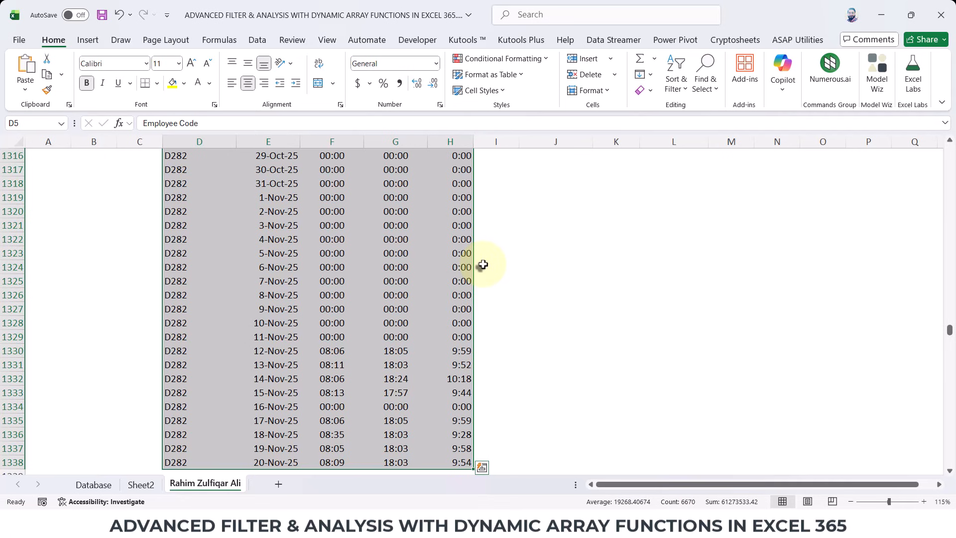
# Inspect the LET summary formula in J6 and compare its monthly totals with the PivotTable on Sheet2
pyautogui.hotkey('ctrl', 'Home')
pyautogui.doubleClick(521, 227)
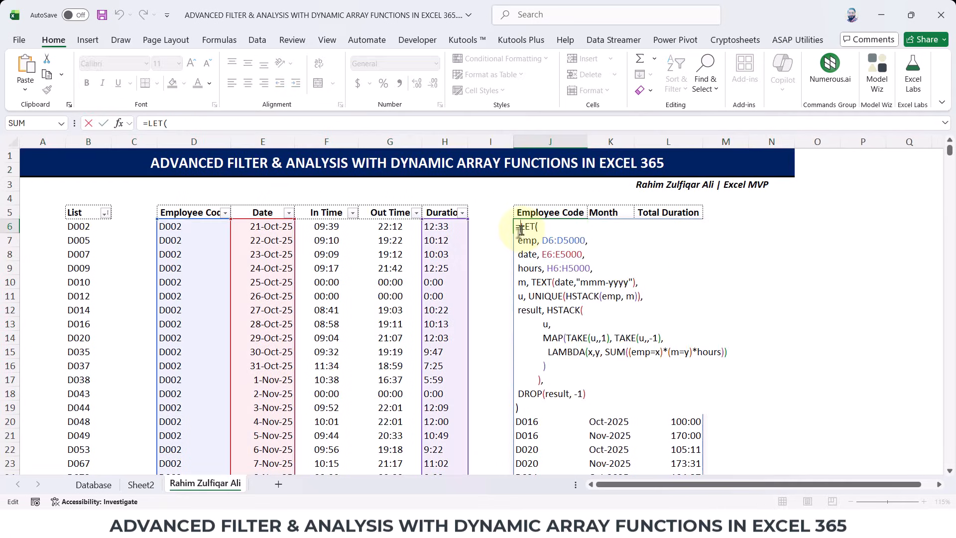
pyautogui.press('Right')
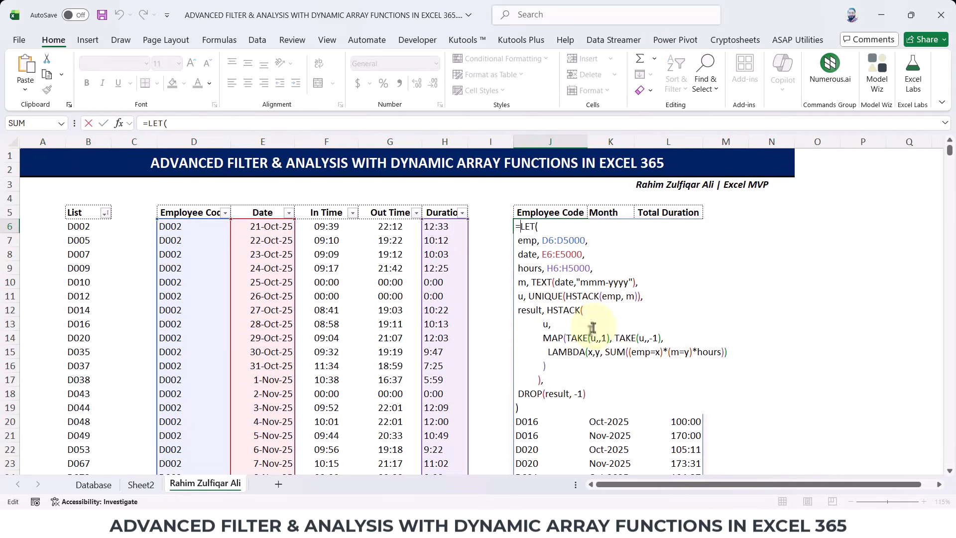
pyautogui.press('Escape')
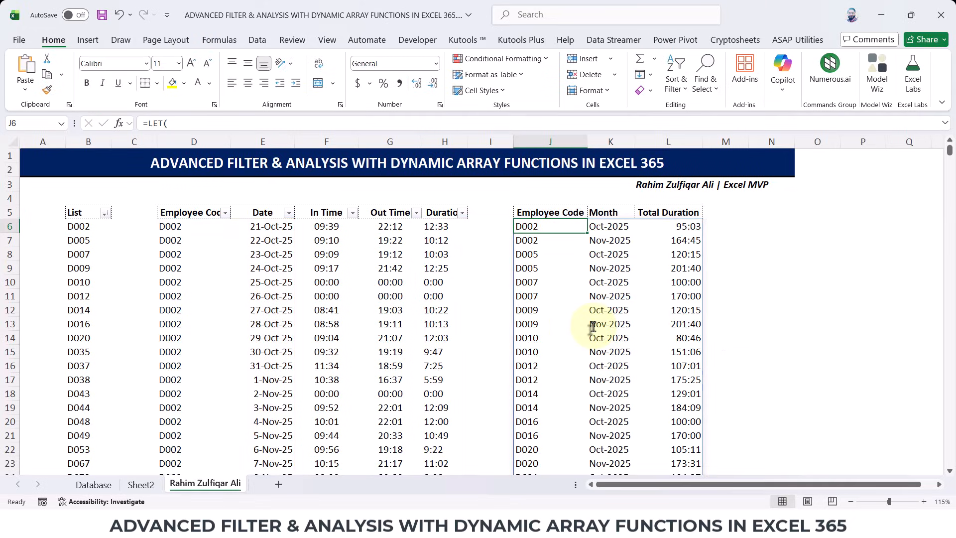
pyautogui.click(141, 485)
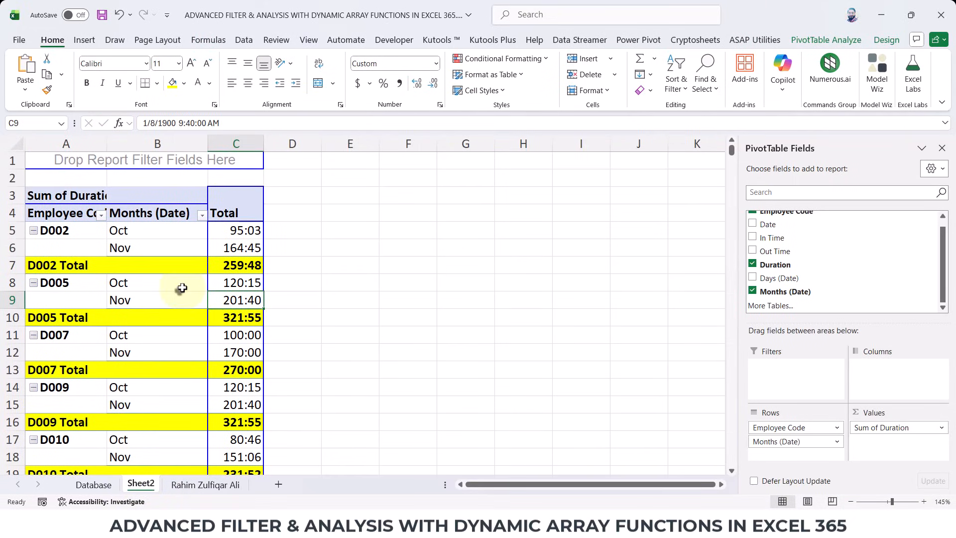
pyautogui.click(182, 486)
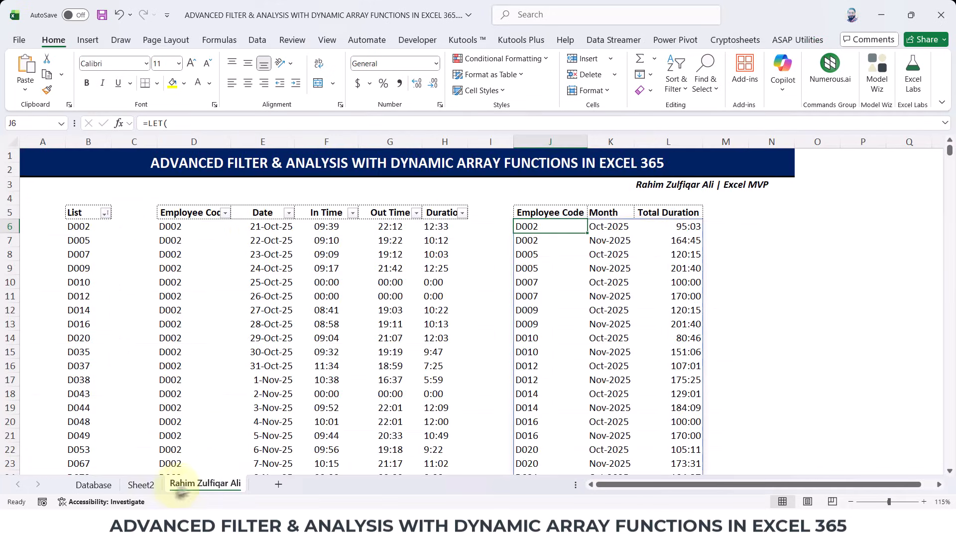
# Inspect the FILTER formula in D6 that extracts the records of the listed employee codes, leaving it unmodified
pyautogui.click(198, 227)
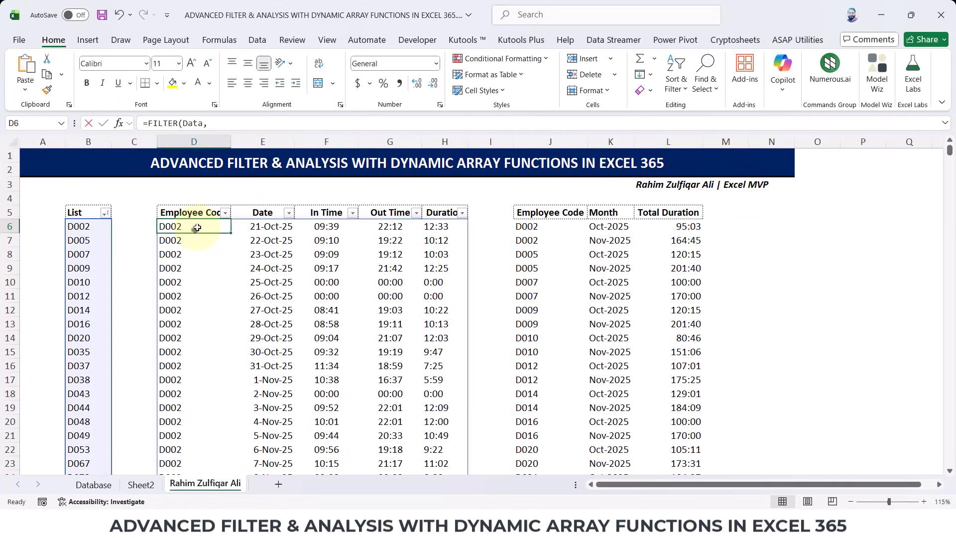
pyautogui.doubleClick(197, 227)
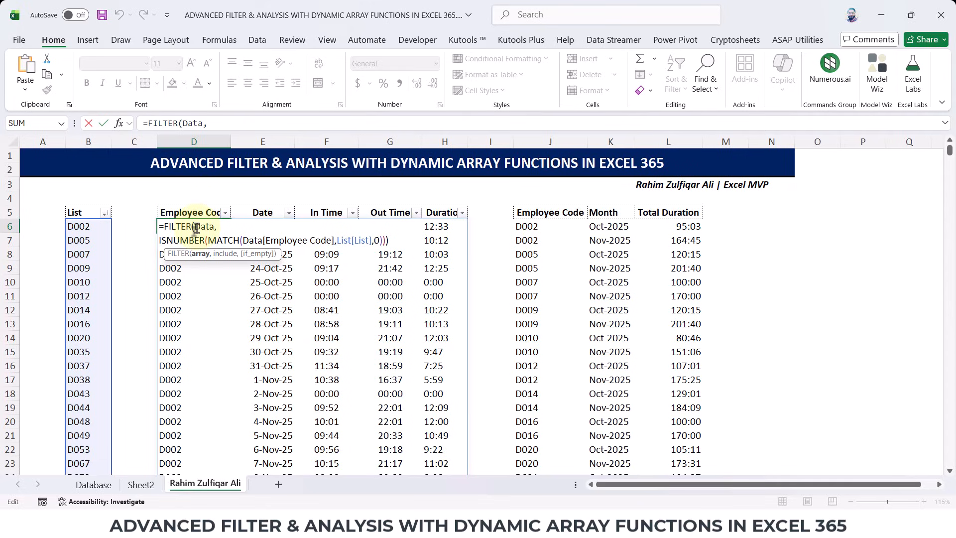
pyautogui.press('Escape')
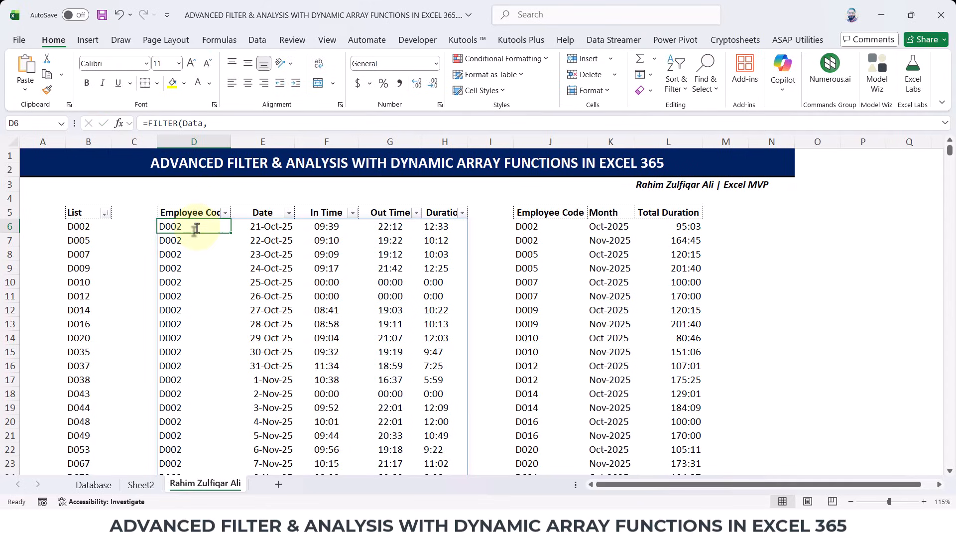
# Locate the Advanced filter command, revisit the list and summary cells, and open the FILTER formula in D6 for review
pyautogui.click(258, 42)
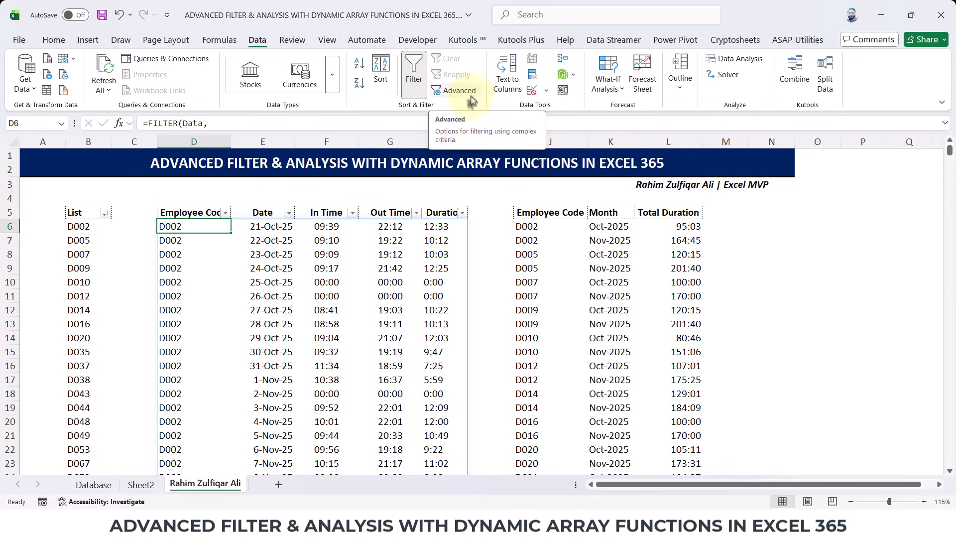
pyautogui.click(272, 251)
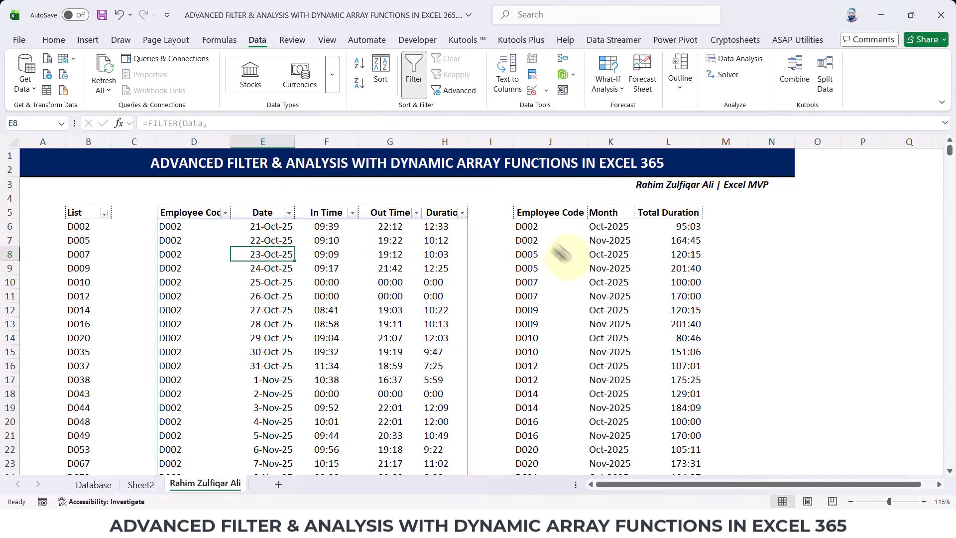
pyautogui.click(87, 225)
pyautogui.click(204, 228)
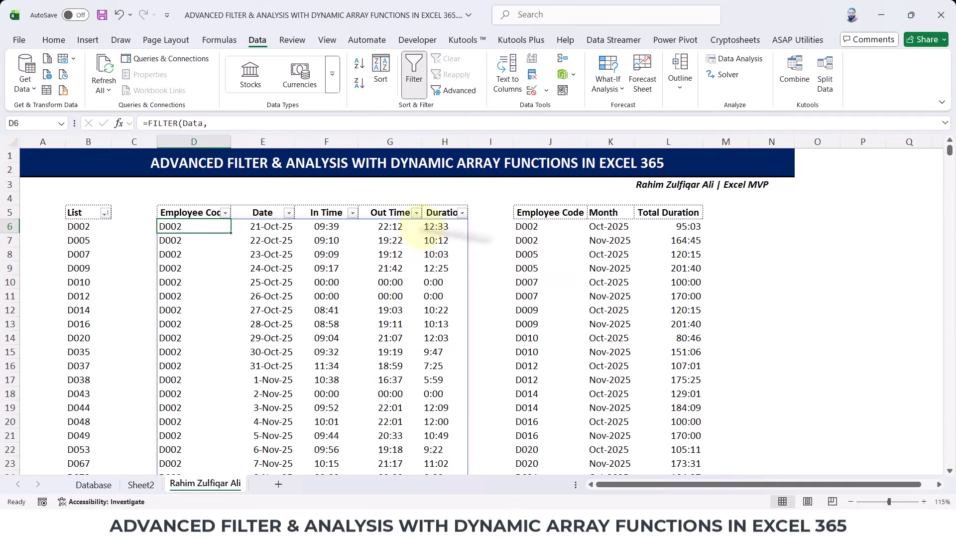
pyautogui.click(549, 226)
pyautogui.doubleClick(184, 226)
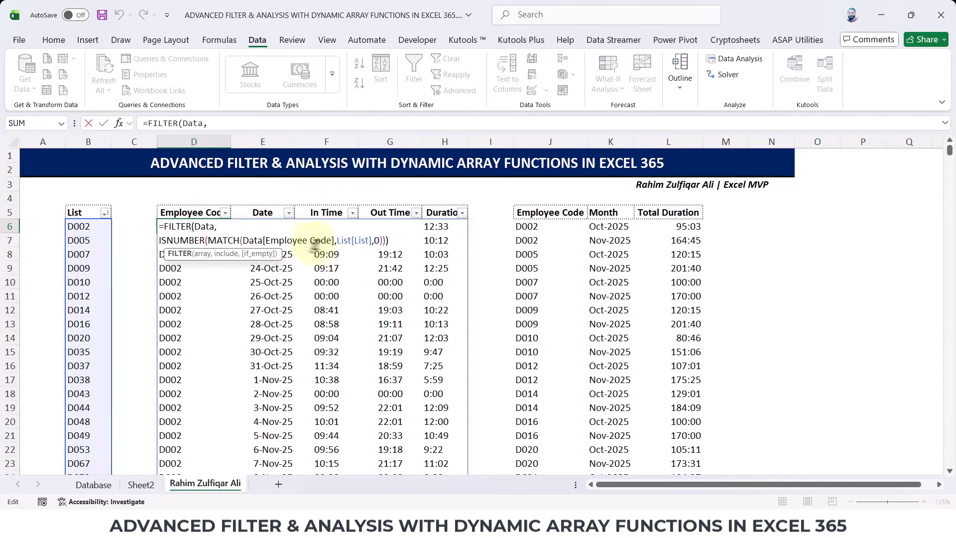